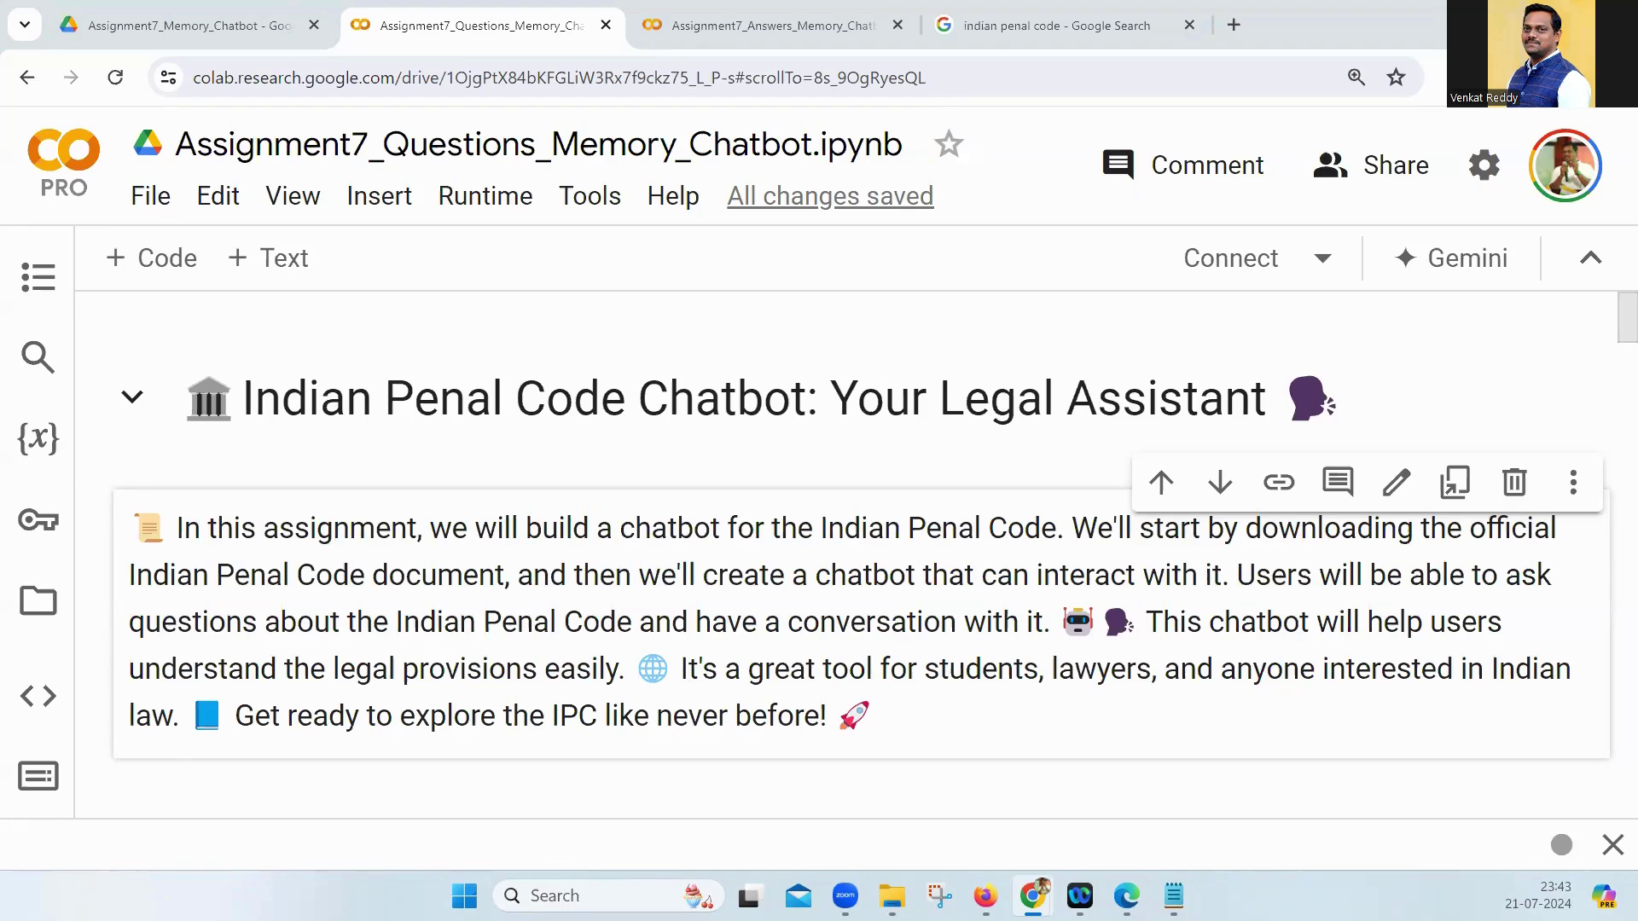
# Step: Switch to the 'indian penal code' Google Search results tab
pyautogui.click(1043, 20)
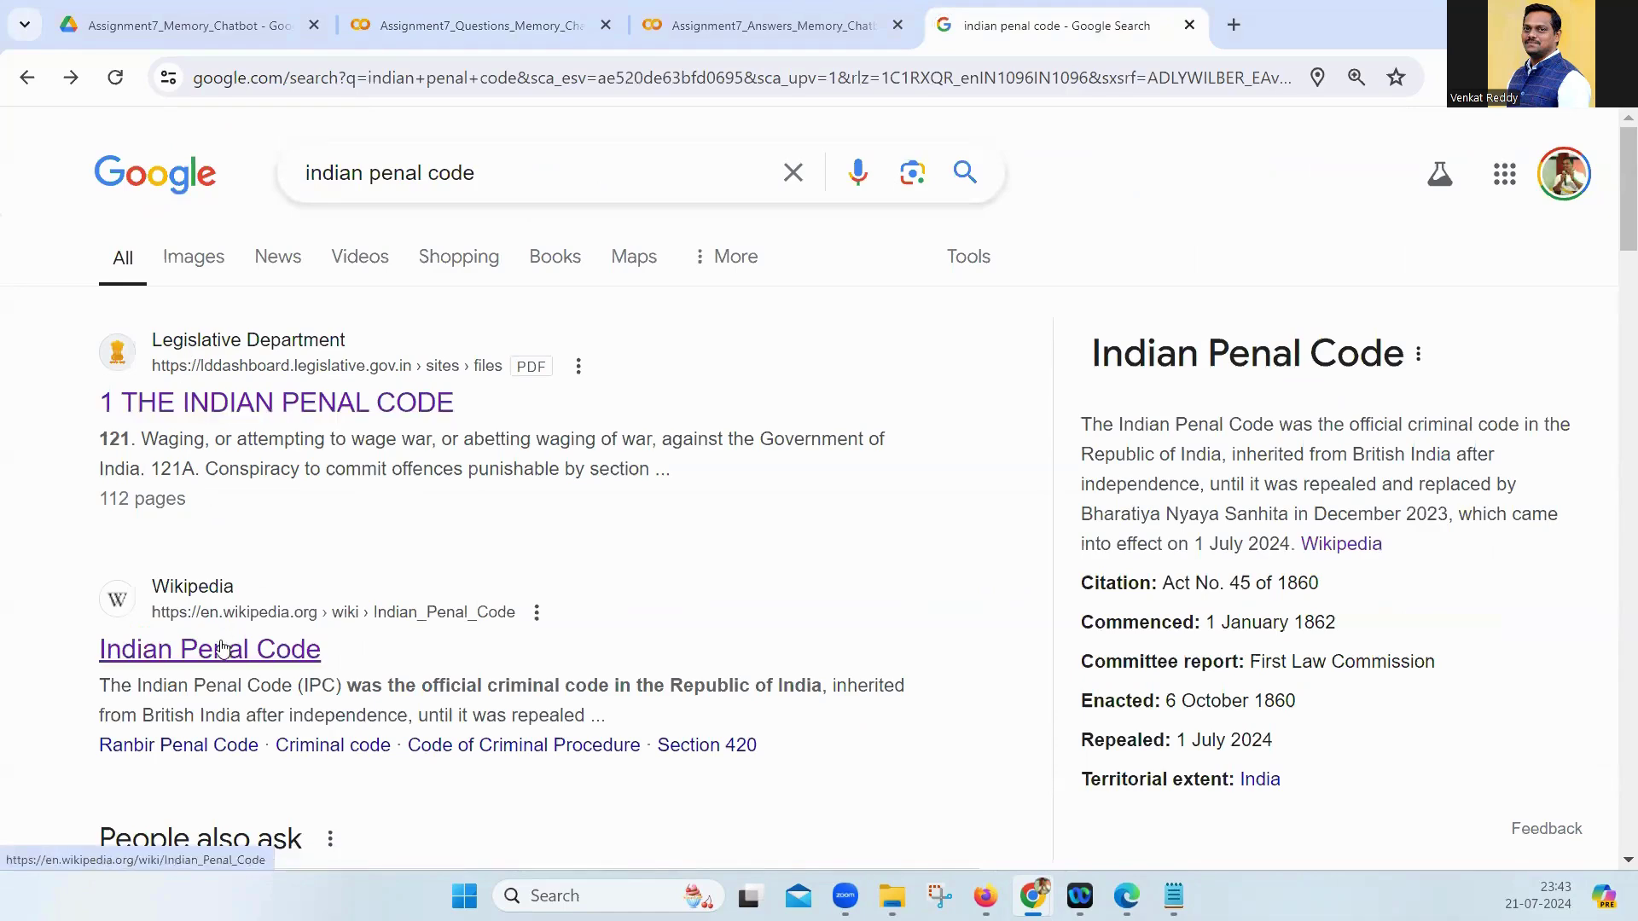
pyautogui.scroll(-2, 208, 659)
pyautogui.scroll(2, 263, 493)
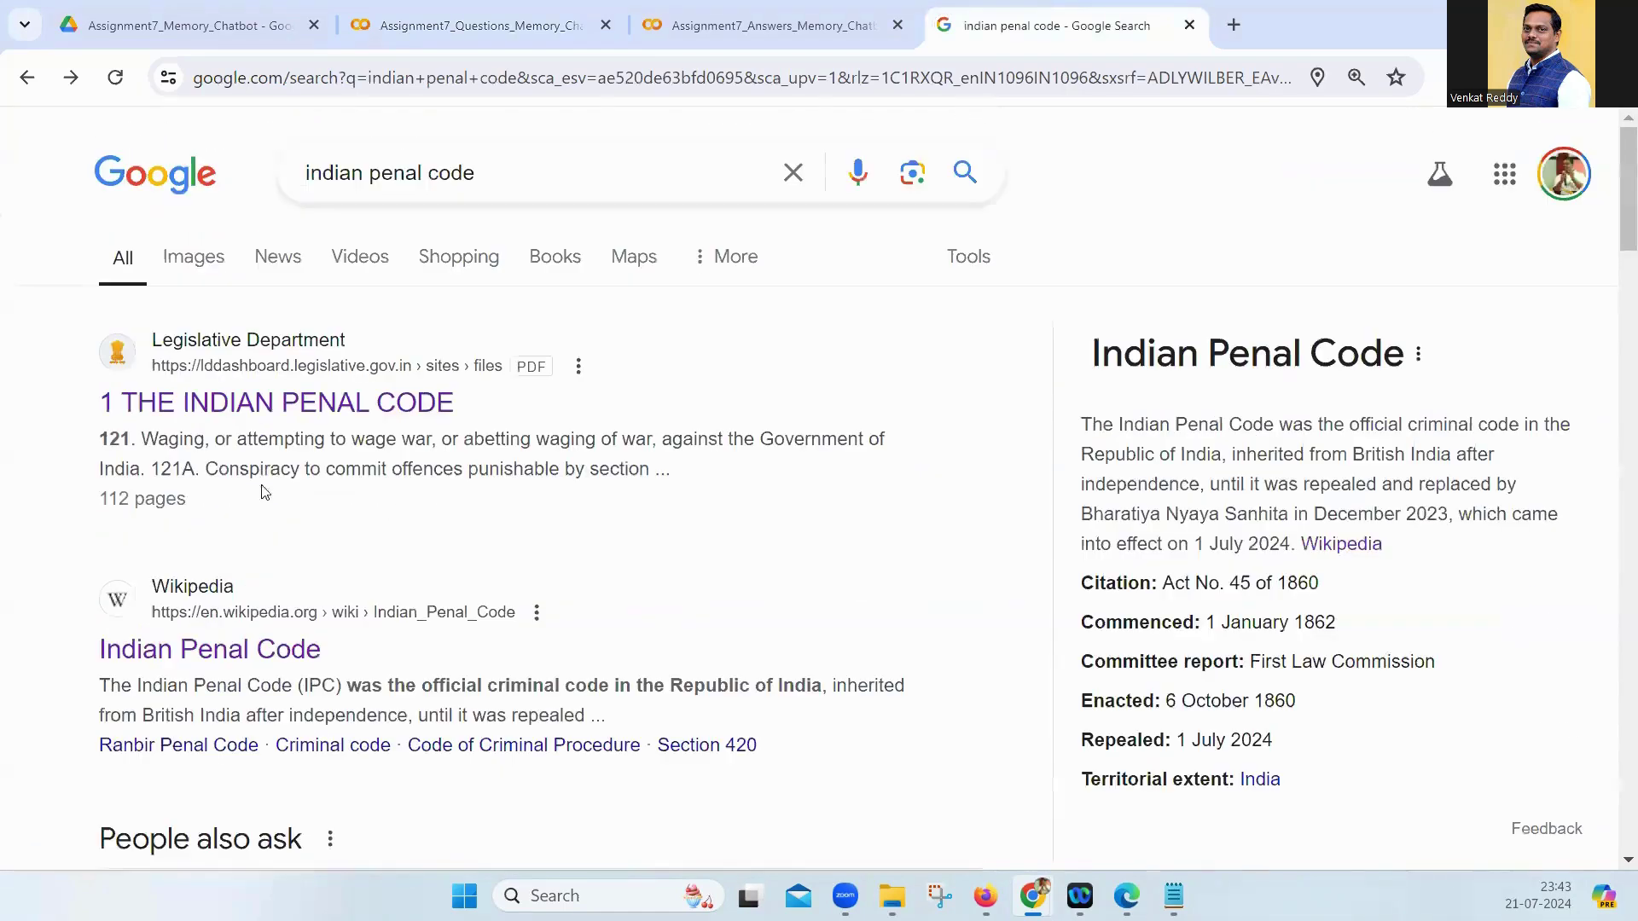
# Step: Open the '1 THE INDIAN PENAL CODE' PDF result, browse its sections, then return to Questions
pyautogui.click(259, 405)
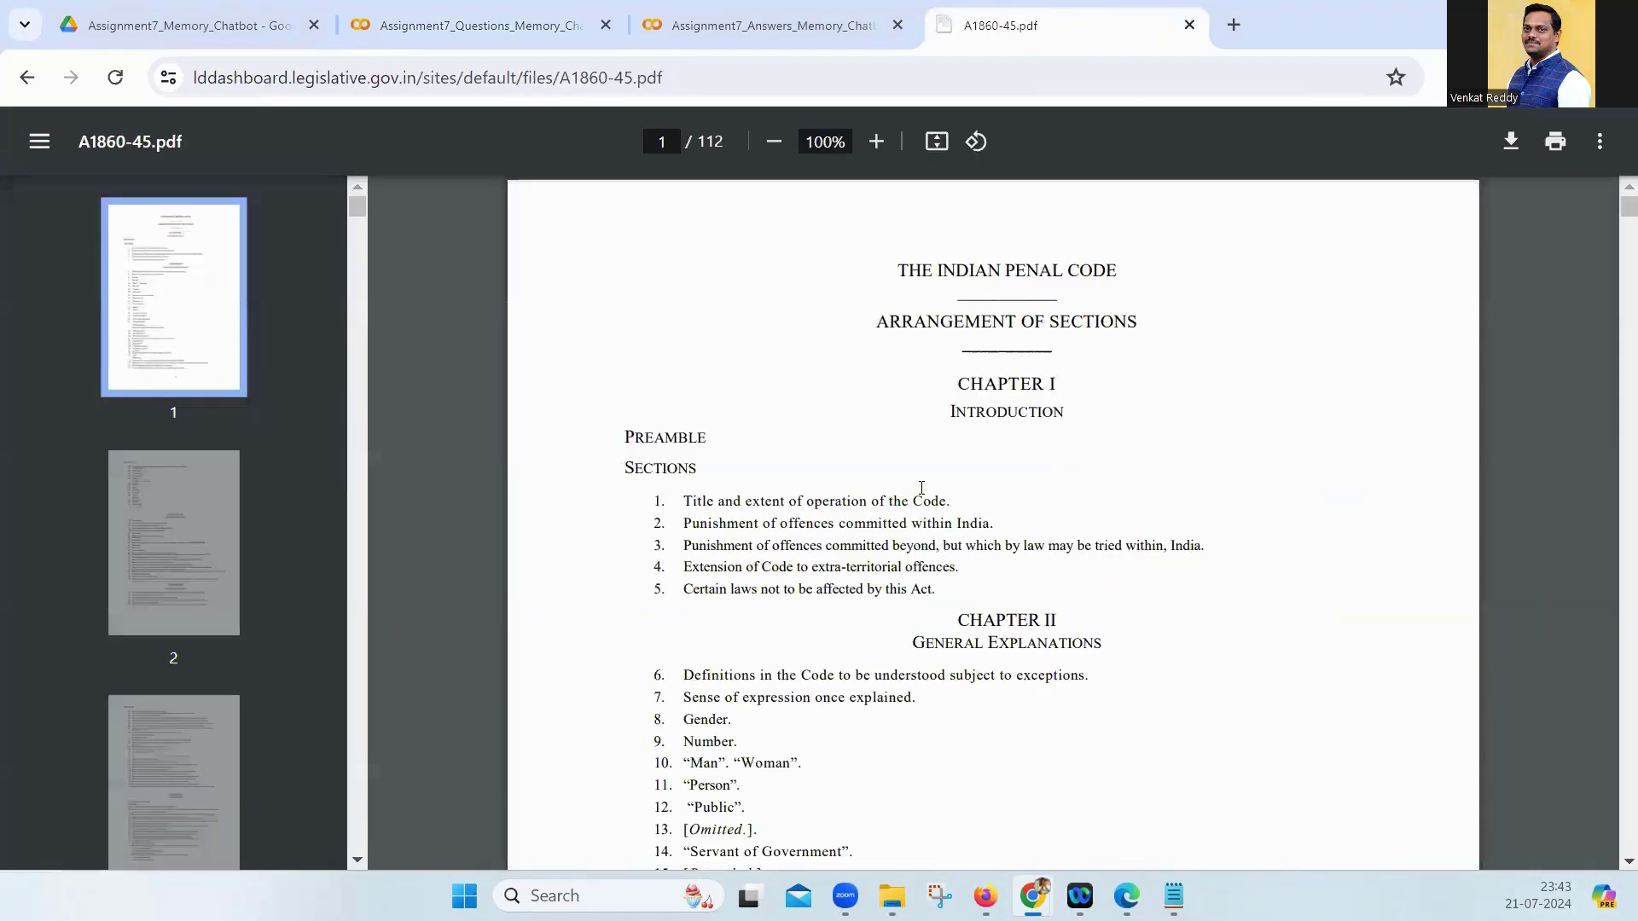
pyautogui.scroll(-4, 972, 558)
pyautogui.scroll(-5, 969, 568)
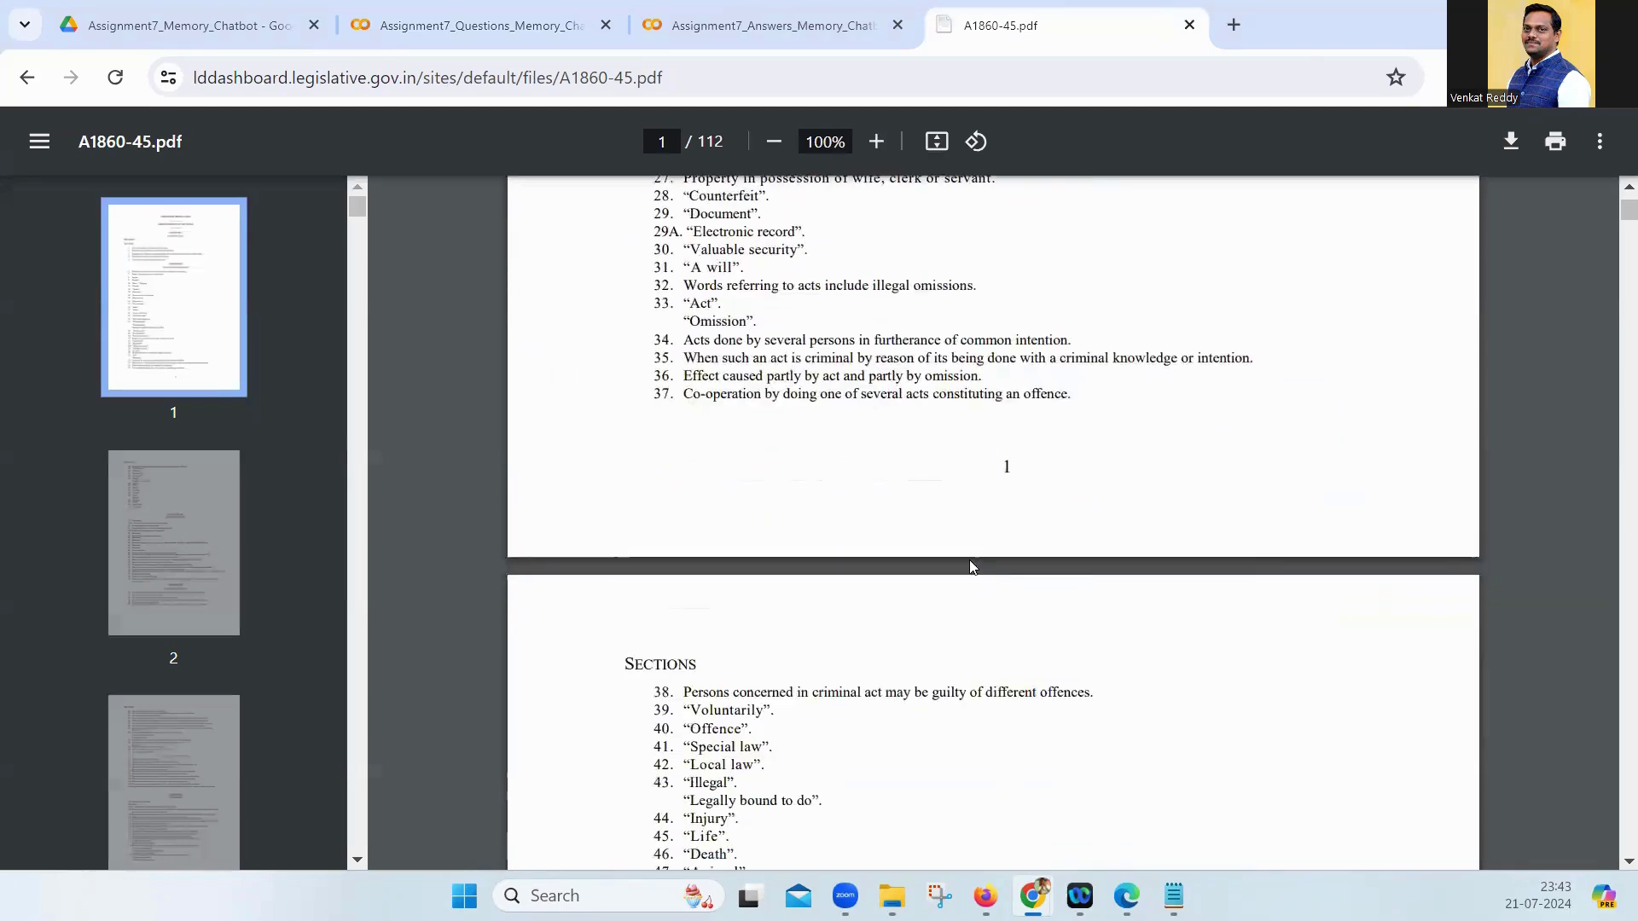
pyautogui.scroll(-5, 968, 566)
pyautogui.scroll(-5, 810, 409)
pyautogui.keyDown('ctrl'); pyautogui.scroll(2, 800, 438); pyautogui.keyUp('ctrl')
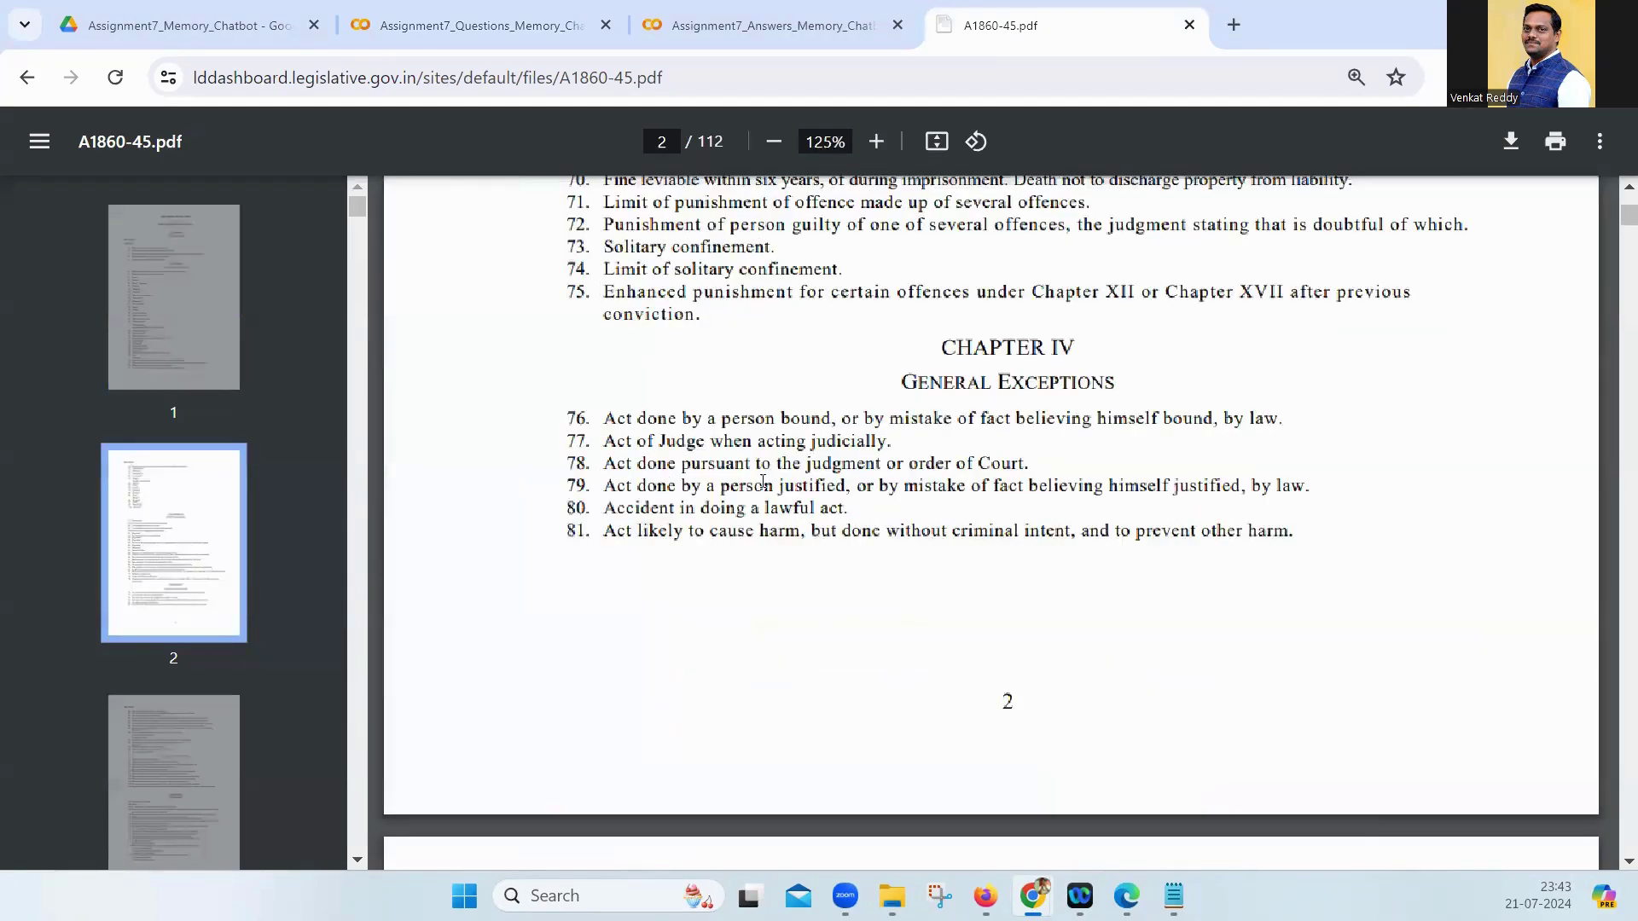
pyautogui.scroll(1, 763, 481)
pyautogui.scroll(6, 749, 530)
pyautogui.scroll(-5, 748, 530)
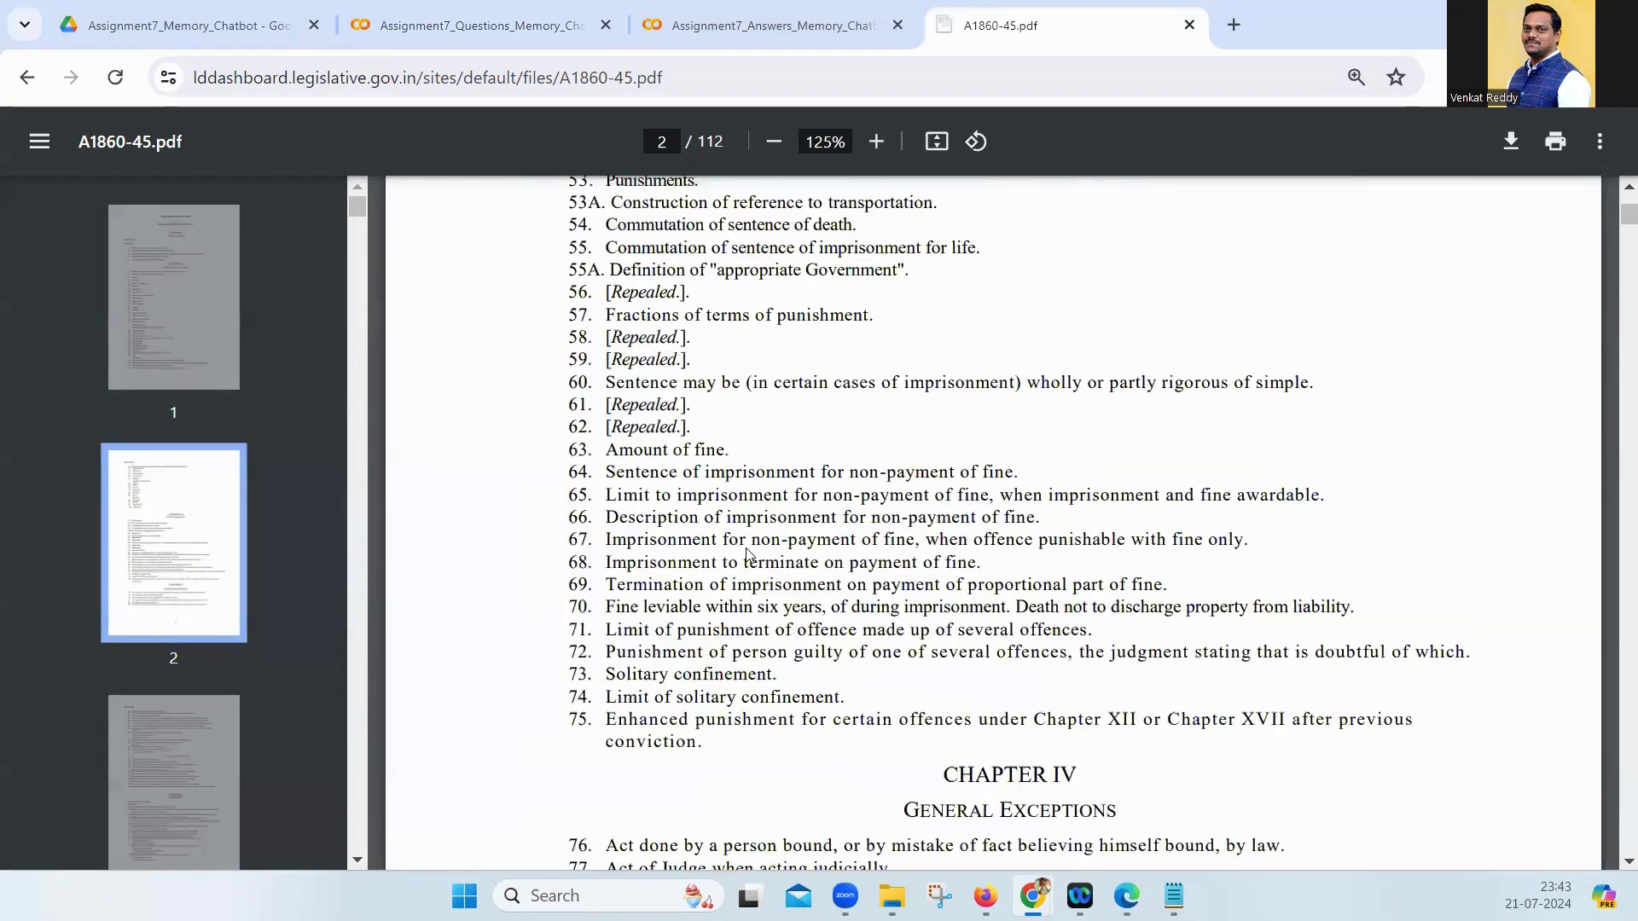
pyautogui.scroll(-5, 748, 555)
pyautogui.scroll(-10, 745, 556)
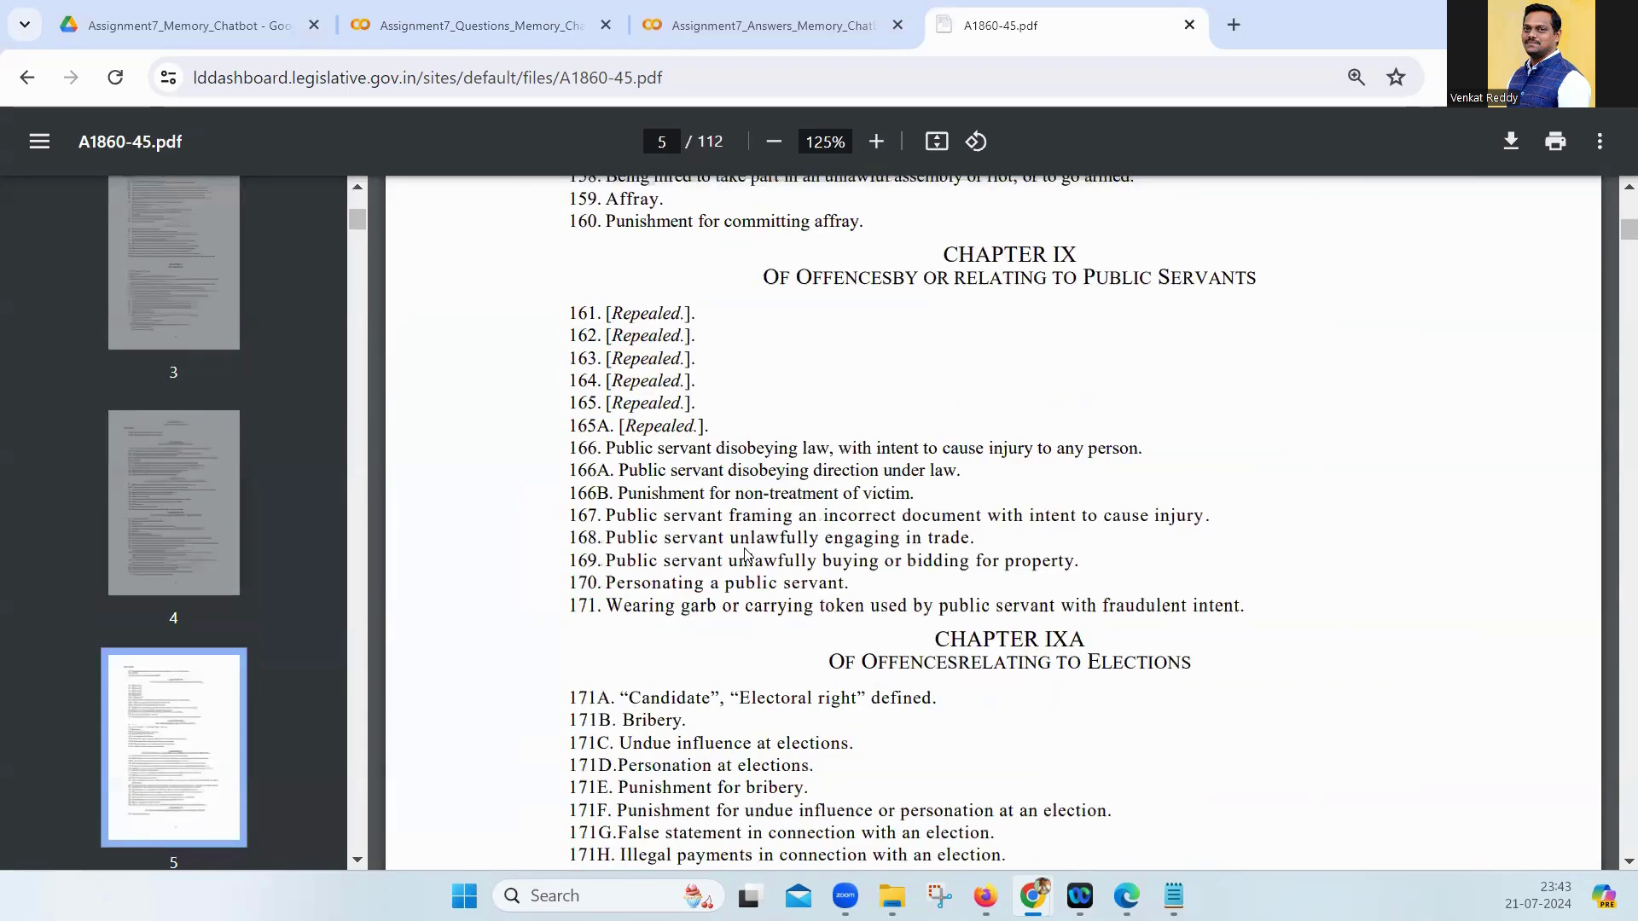
pyautogui.scroll(-8, 742, 554)
pyautogui.scroll(-3, 744, 553)
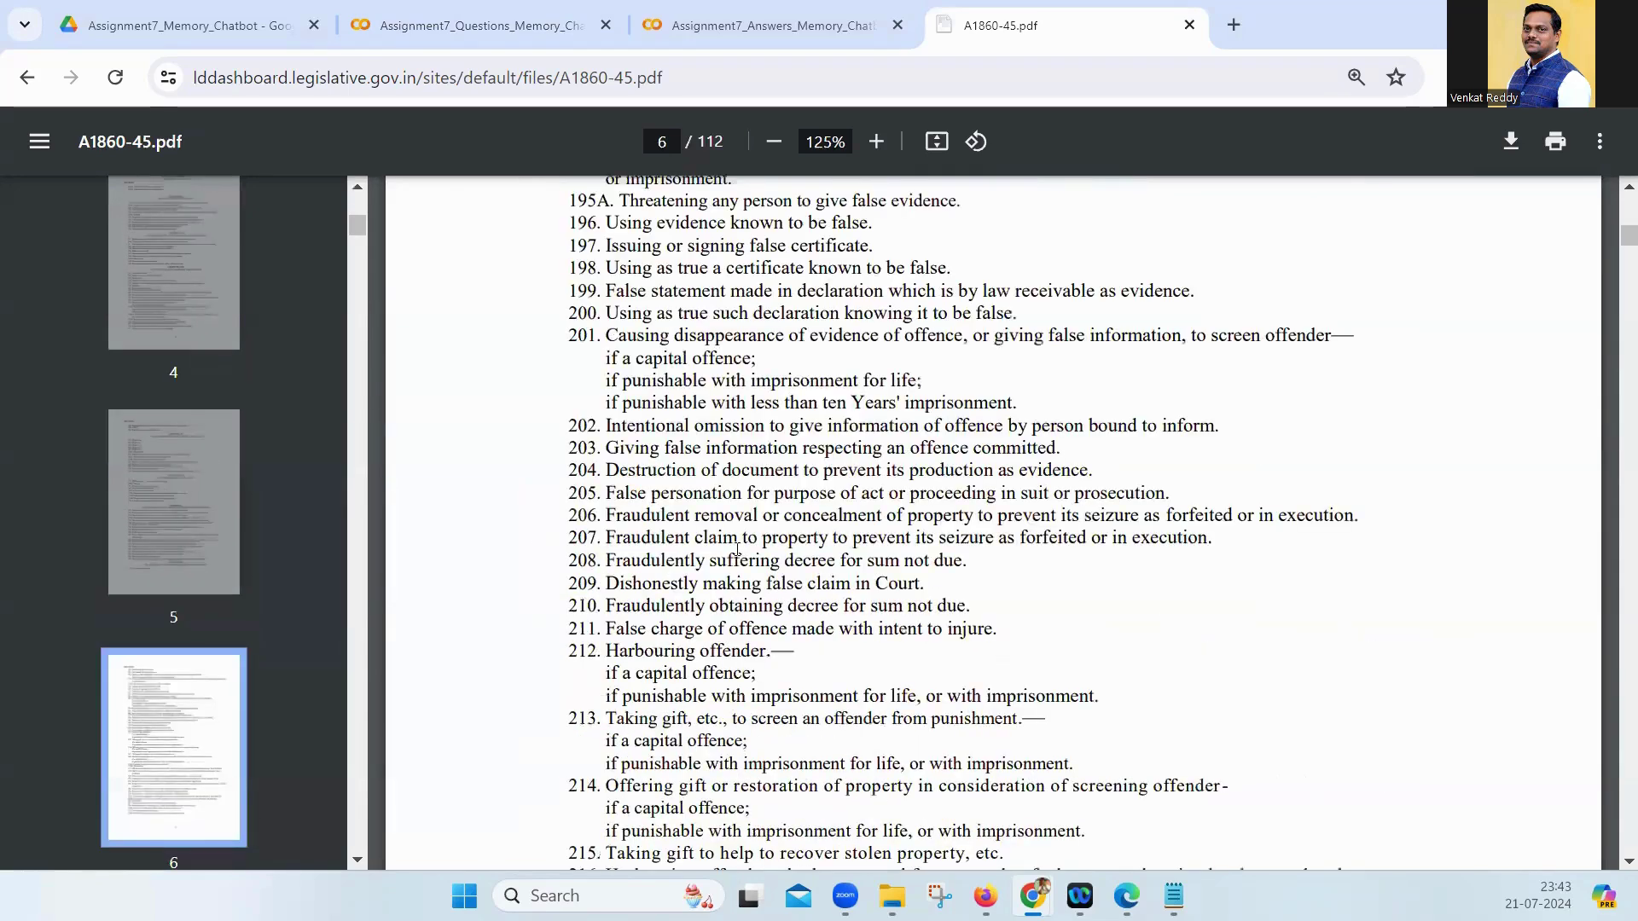
pyautogui.scroll(-5, 714, 561)
pyautogui.scroll(-5, 710, 563)
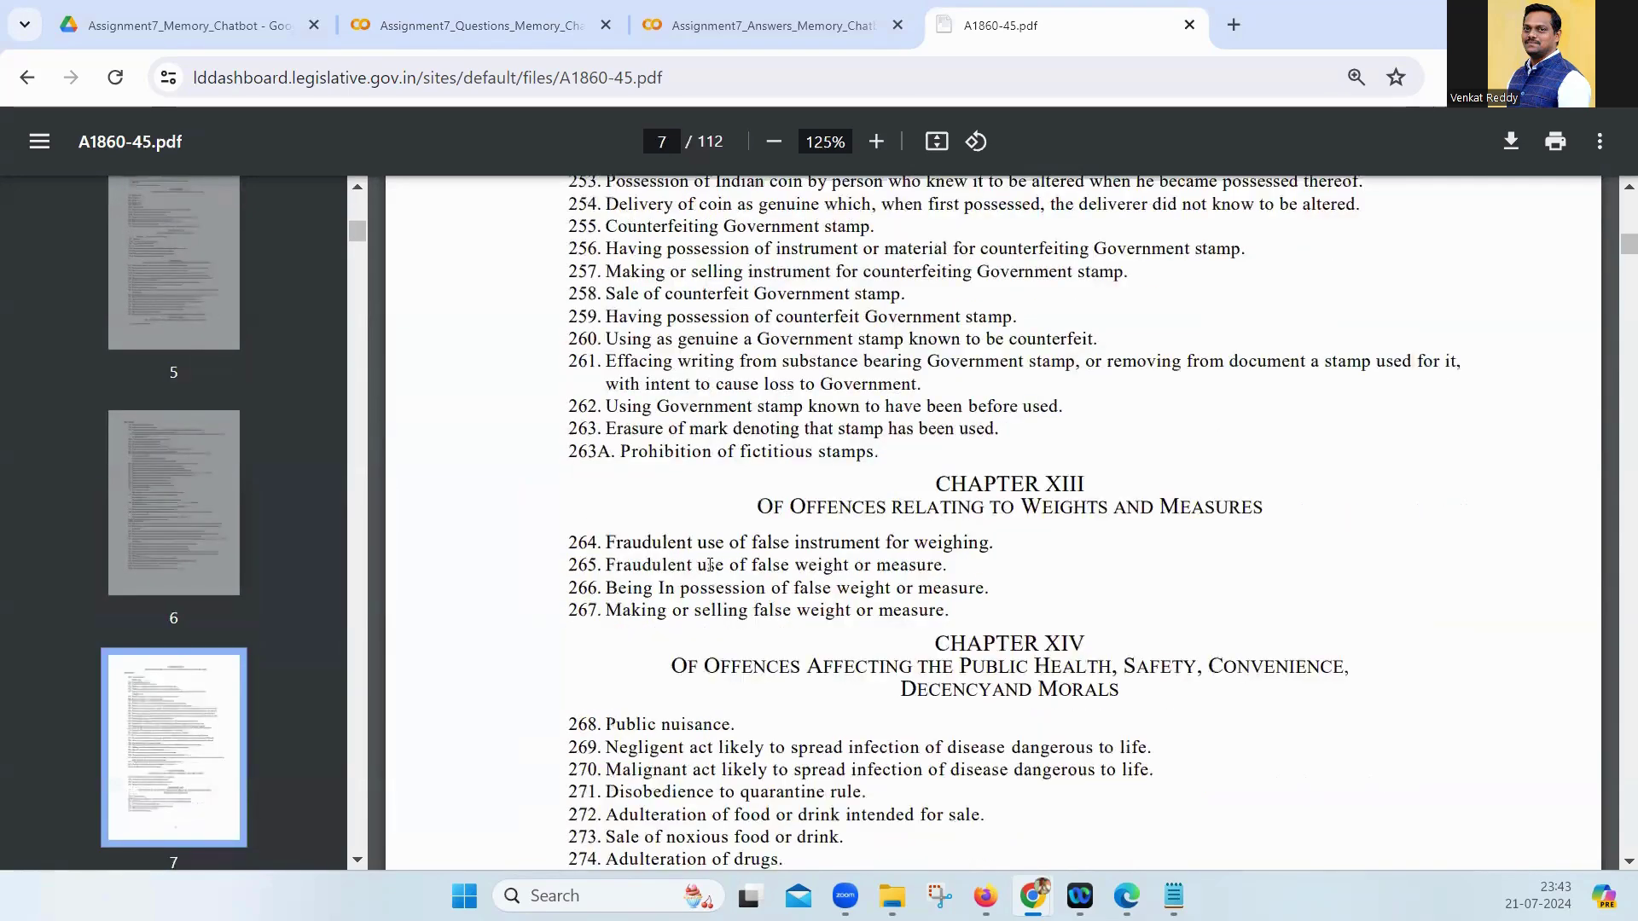
pyautogui.scroll(-5, 711, 565)
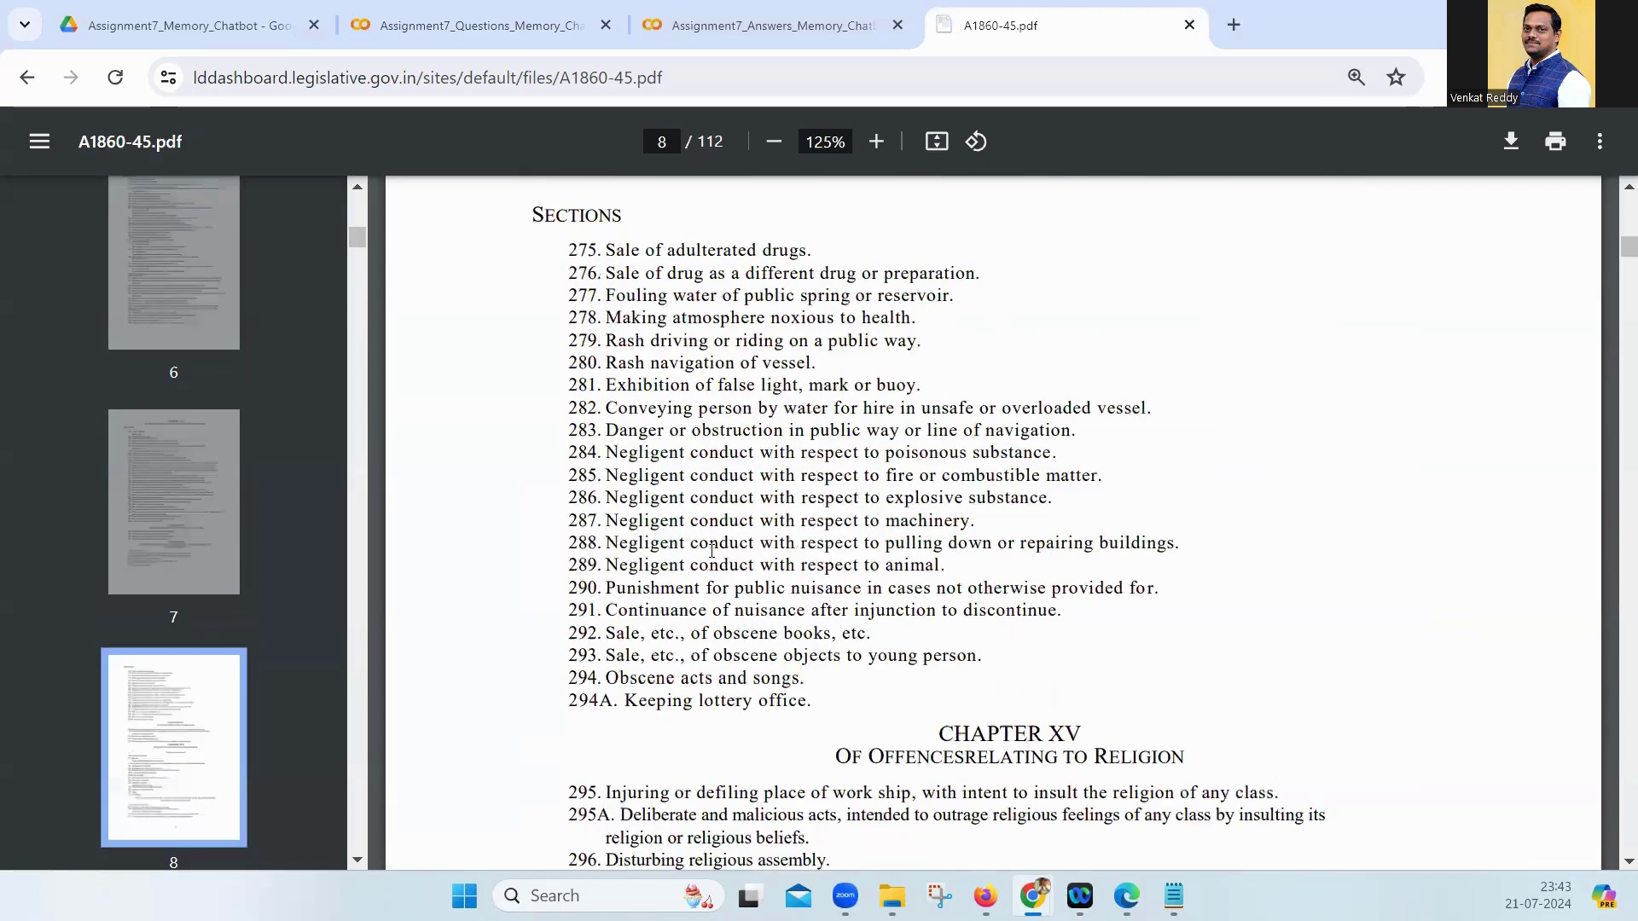
pyautogui.click(520, 24)
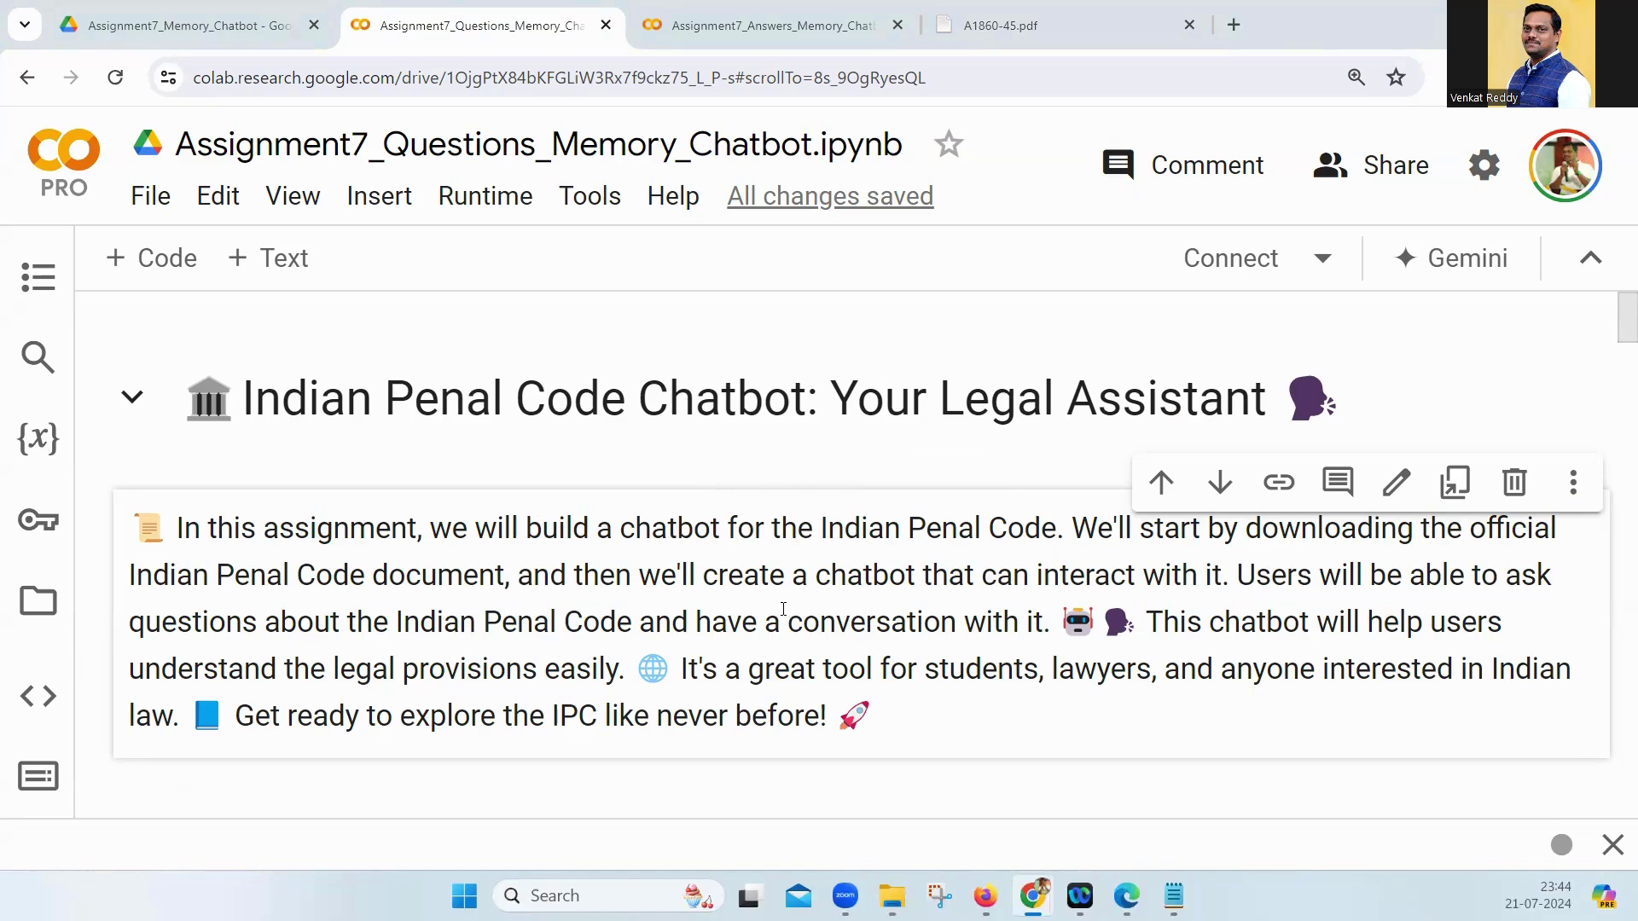
# Step: Switch to the A1860-45.pdf tab showing IPC sections 275–296
pyautogui.click(1126, 13)
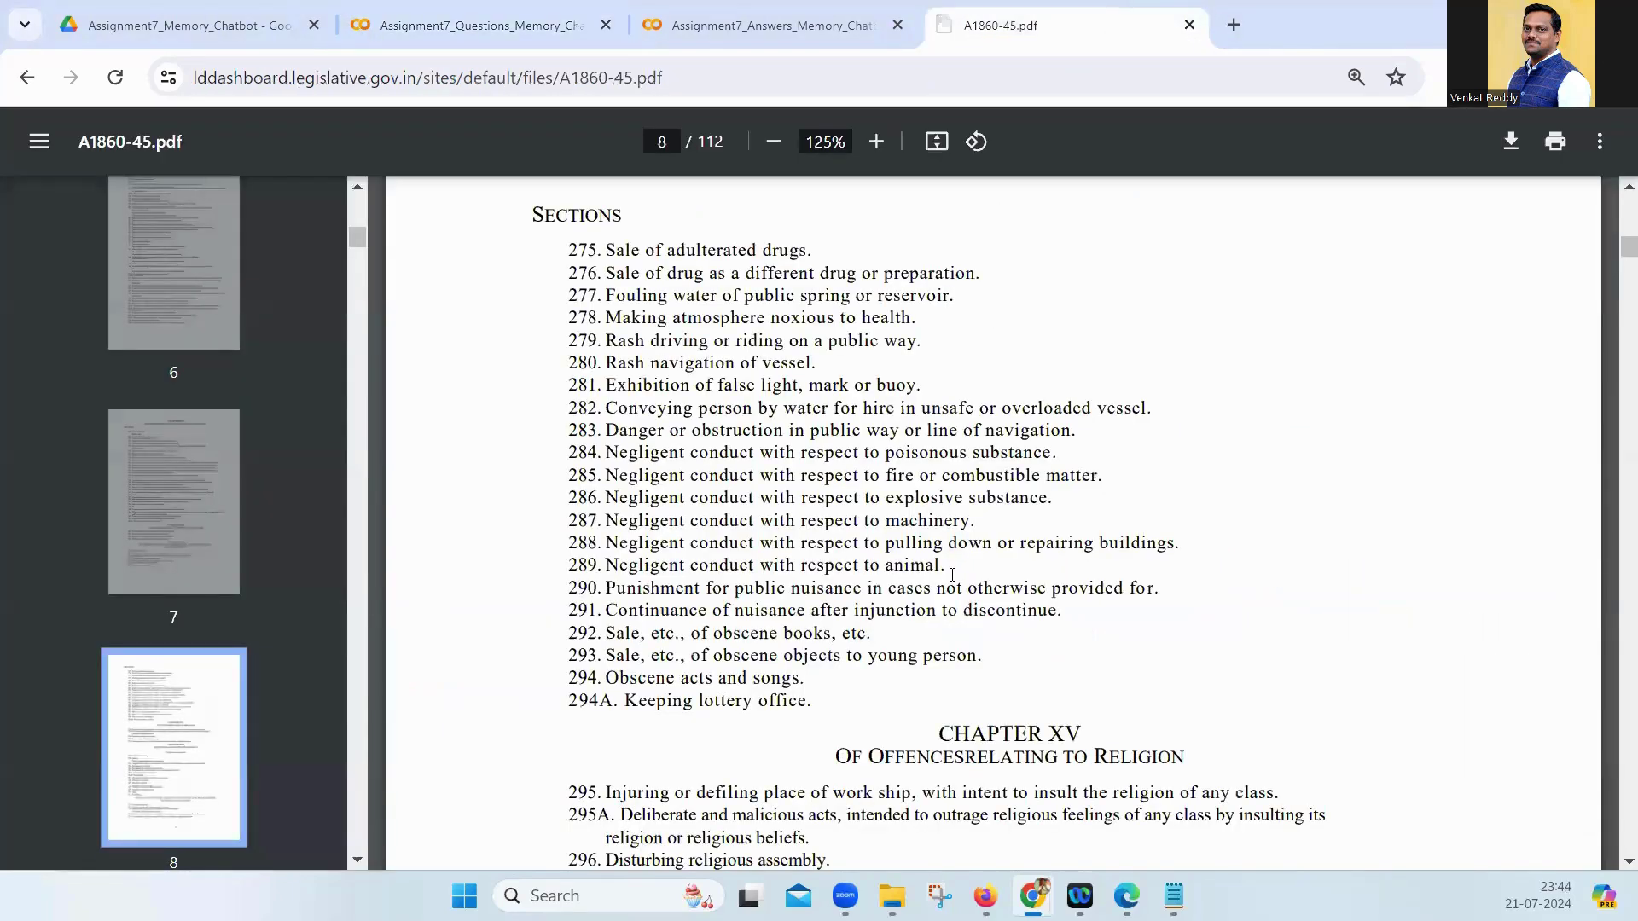
# Step: Run the Answers notebook chatbot loop and ask which section covers unlawful assembly or riot
pyautogui.click(814, 20)
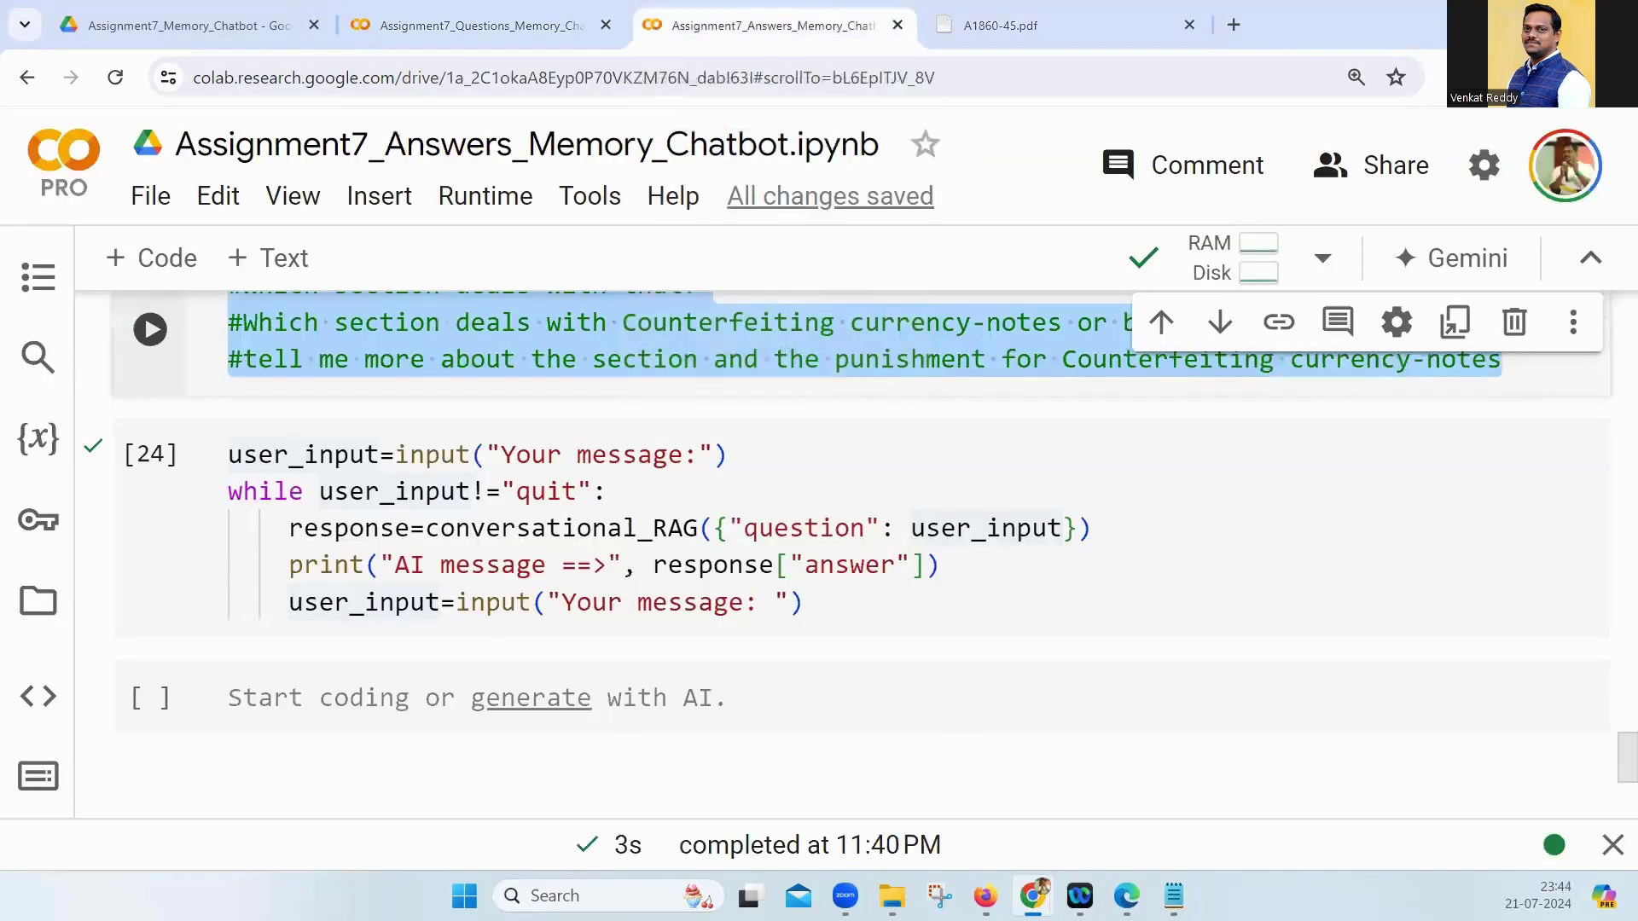
pyautogui.click(150, 456)
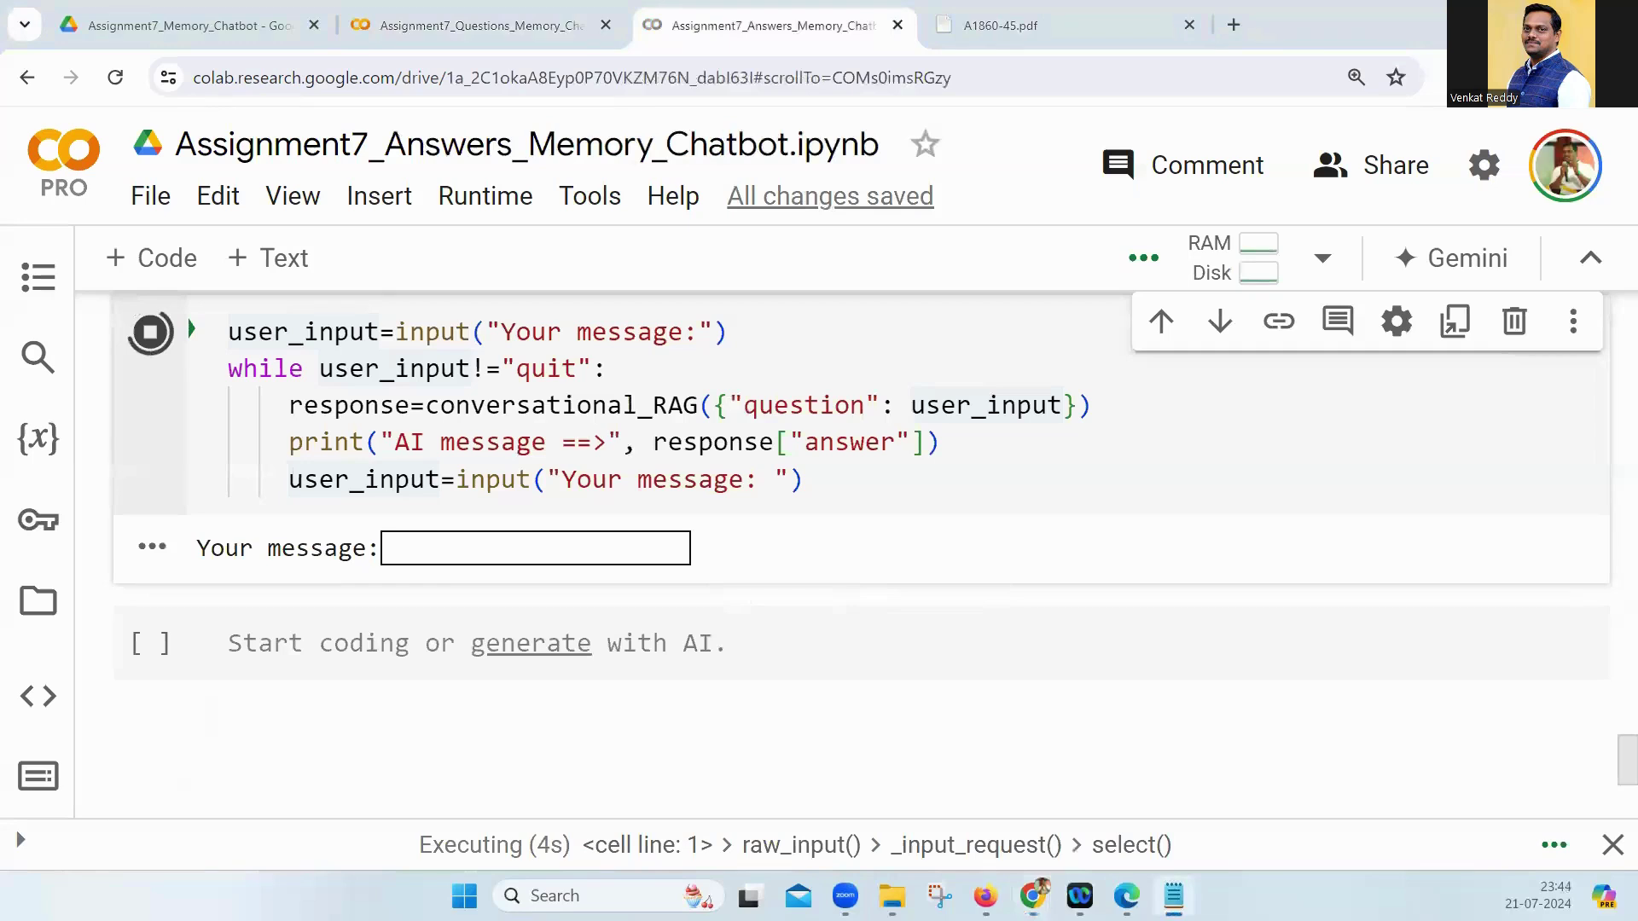
pyautogui.click(449, 543)
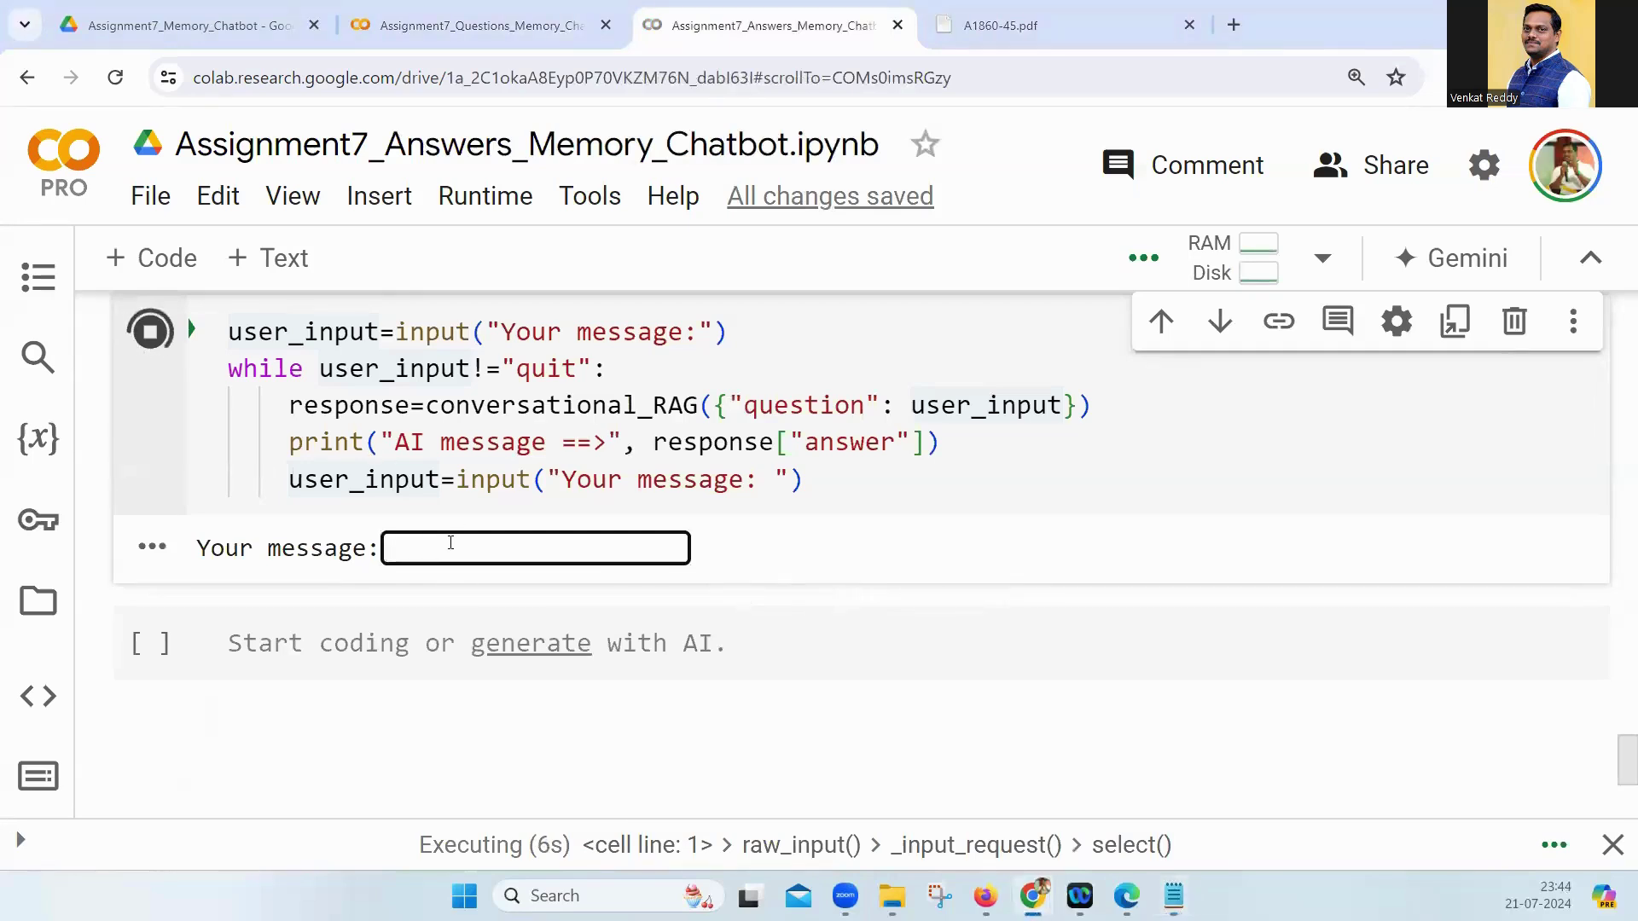
pyautogui.hotkey('ctrl', 'v')
pyautogui.moveTo(448, 542); pyautogui.dragTo(698, 543)
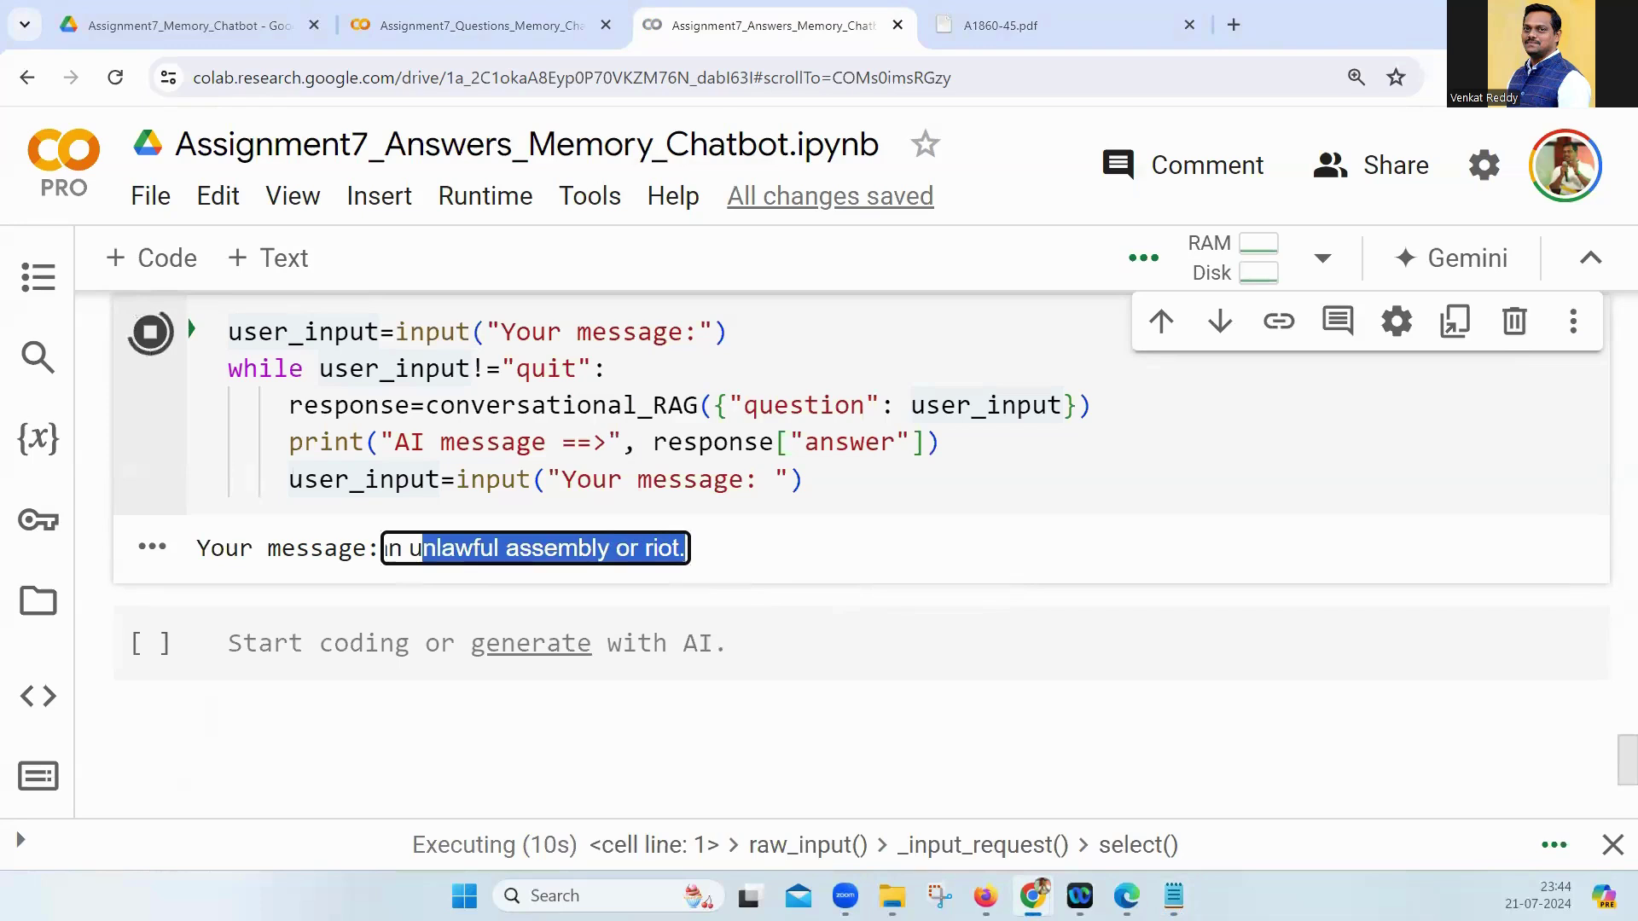
pyautogui.hotkey('alt', 'Tab')
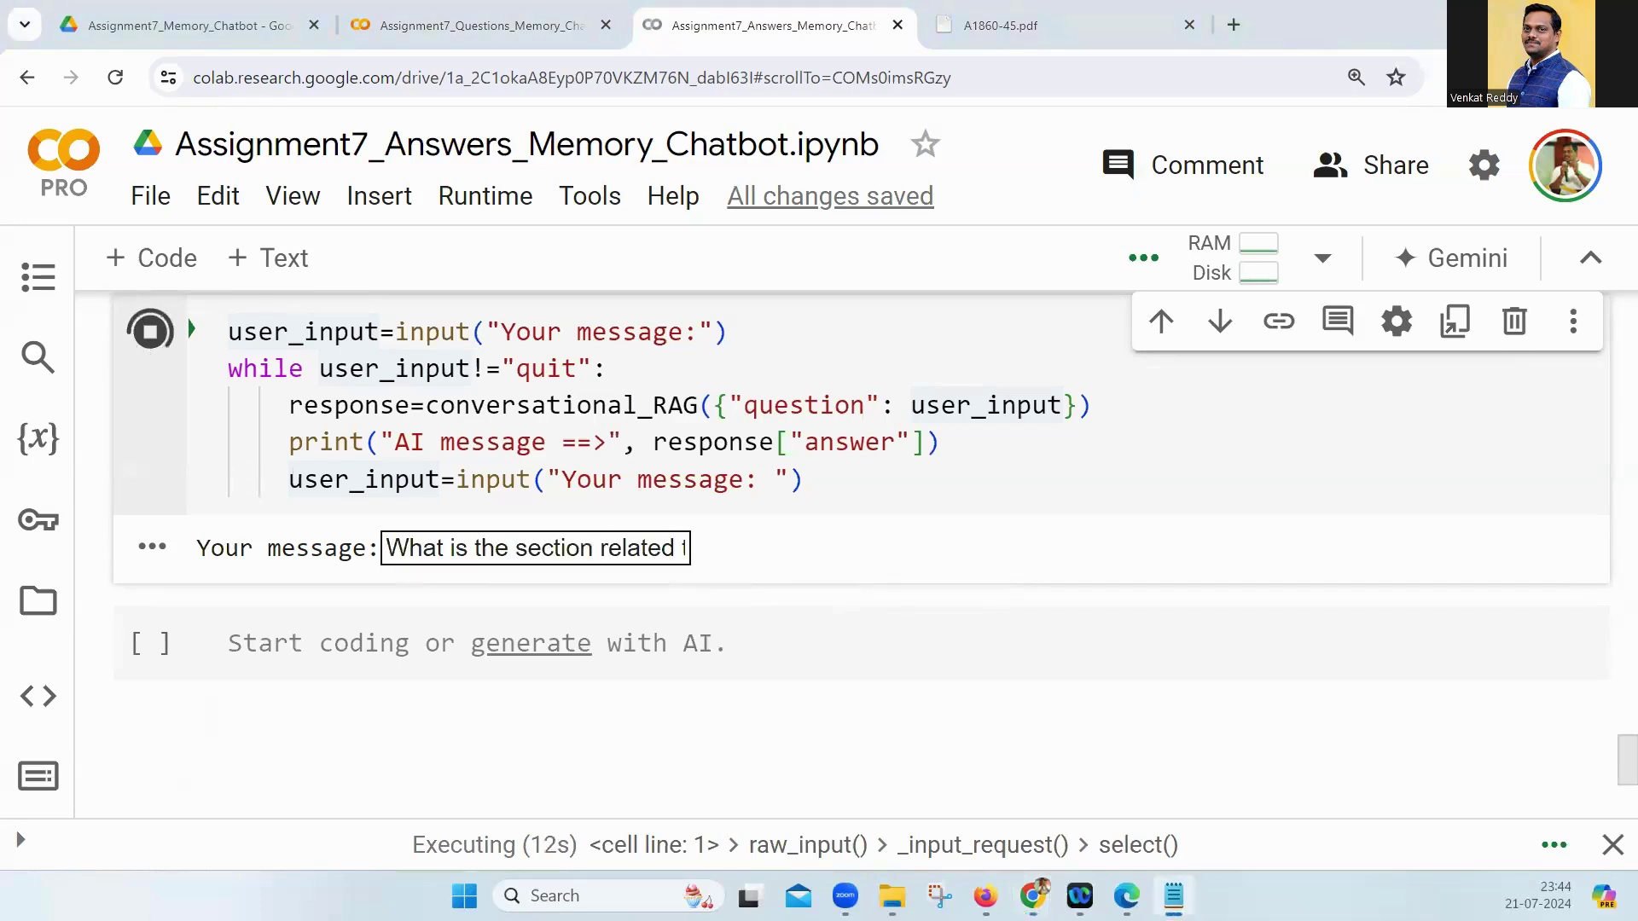
pyautogui.hotkey('alt', 'Tab')
pyautogui.click(653, 547)
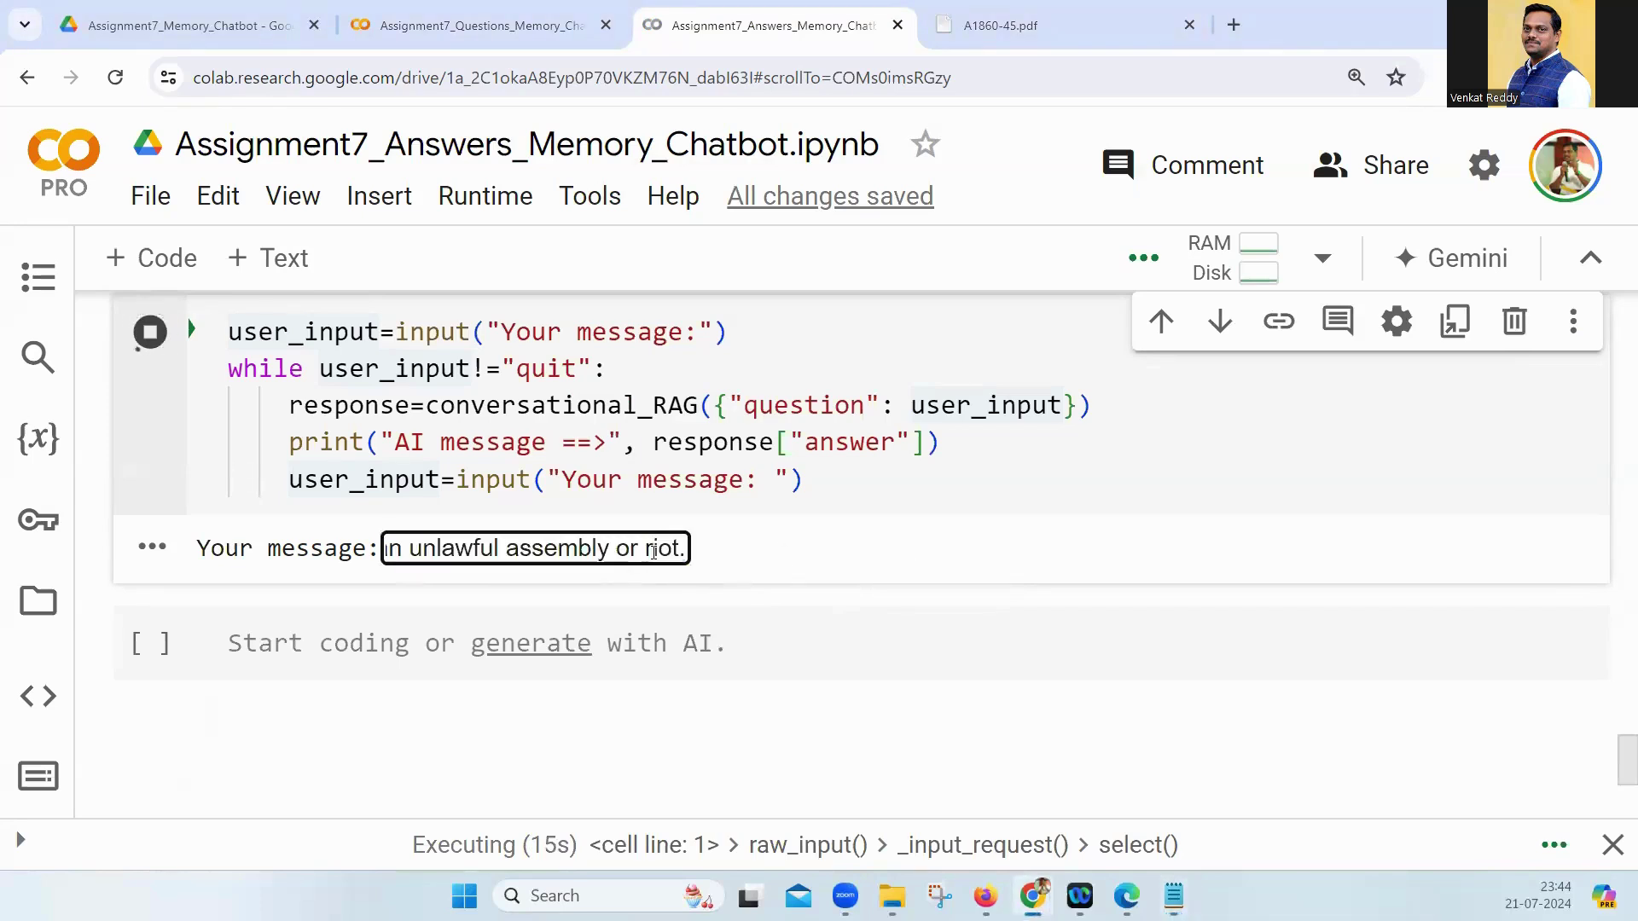
pyautogui.press('Return')
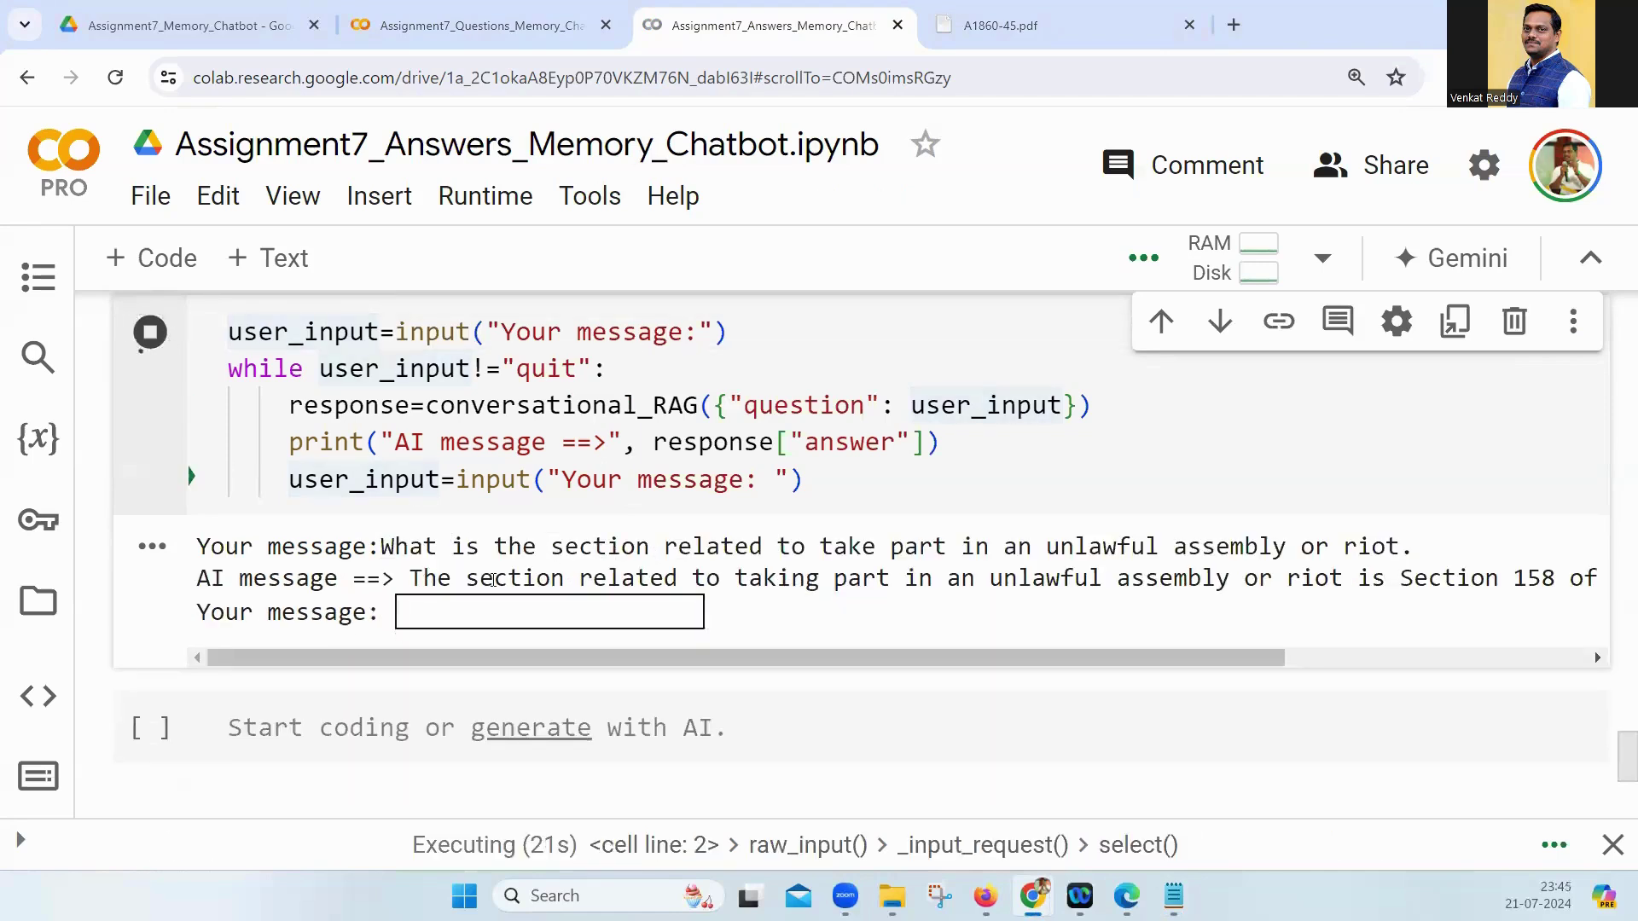
# Step: Highlight the Section 158 answer and verify it against the IPC PDF
pyautogui.moveTo(422, 579); pyautogui.dragTo(1222, 578)
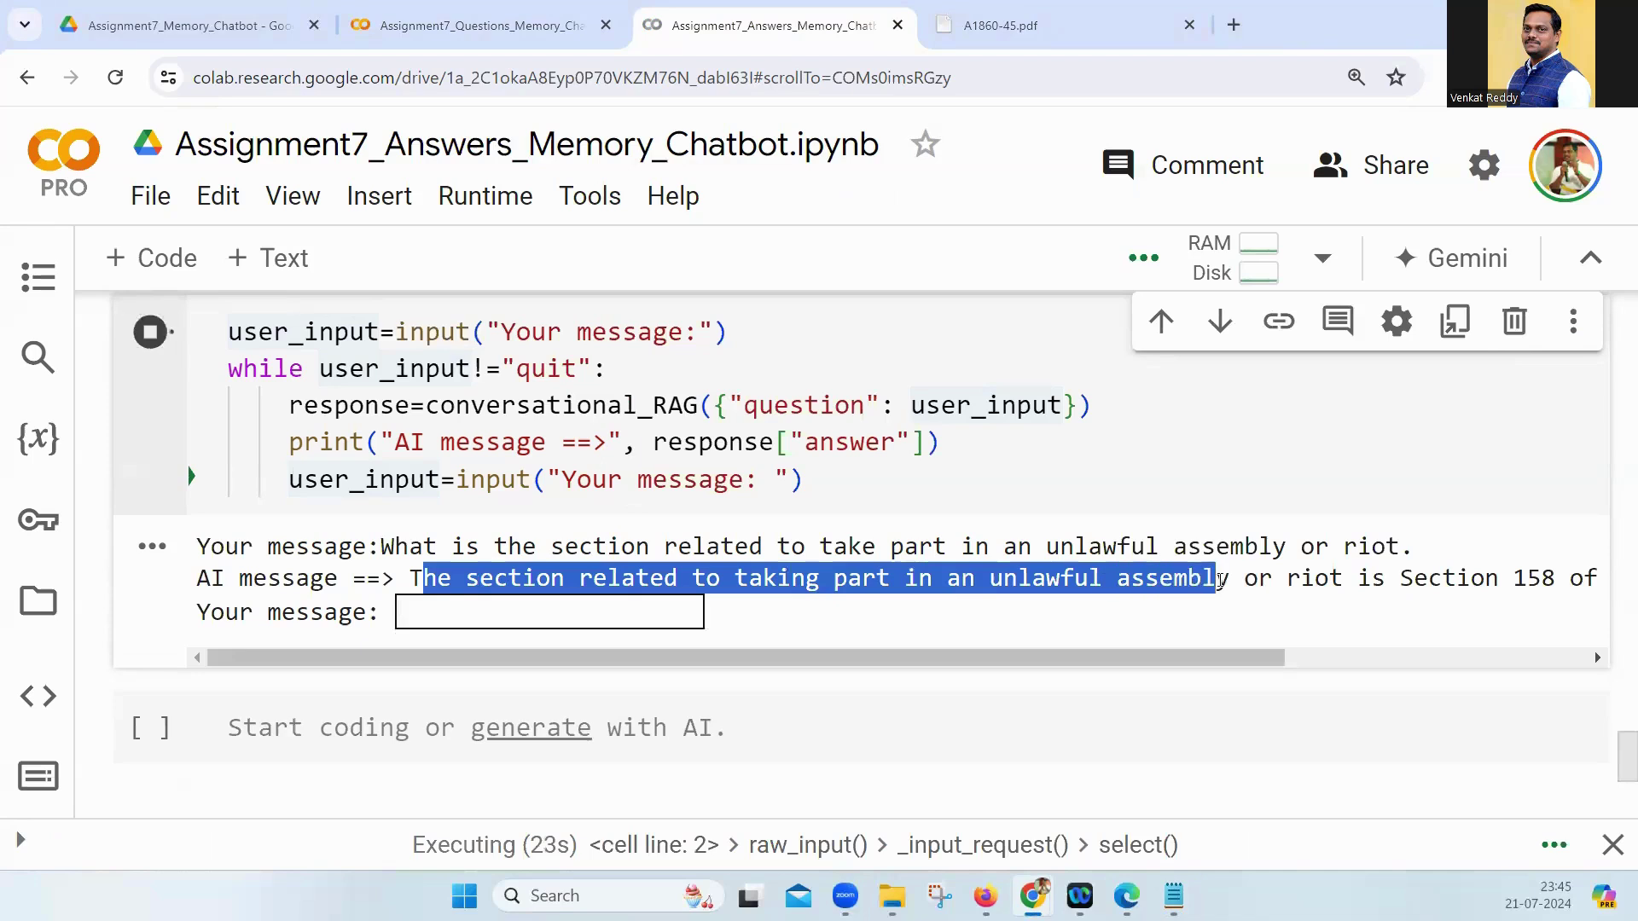
pyautogui.moveTo(1150, 665)
pyautogui.mouseDown()
pyautogui.moveTo(1389, 657)
pyautogui.moveTo(530, 683)
pyautogui.mouseUp()
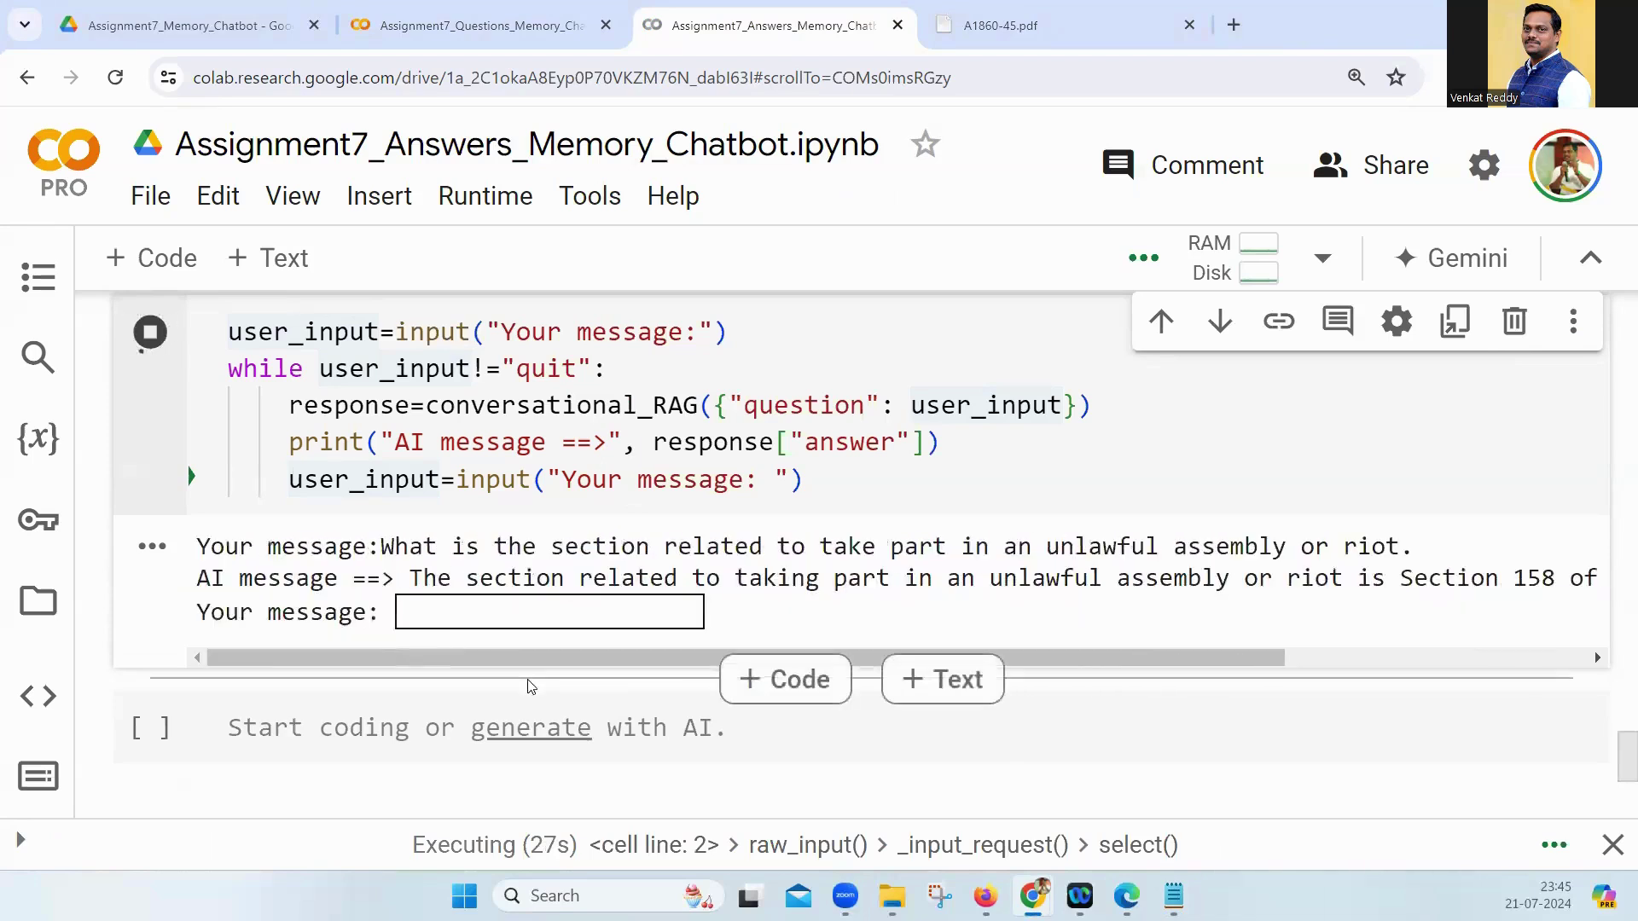
pyautogui.click(442, 611)
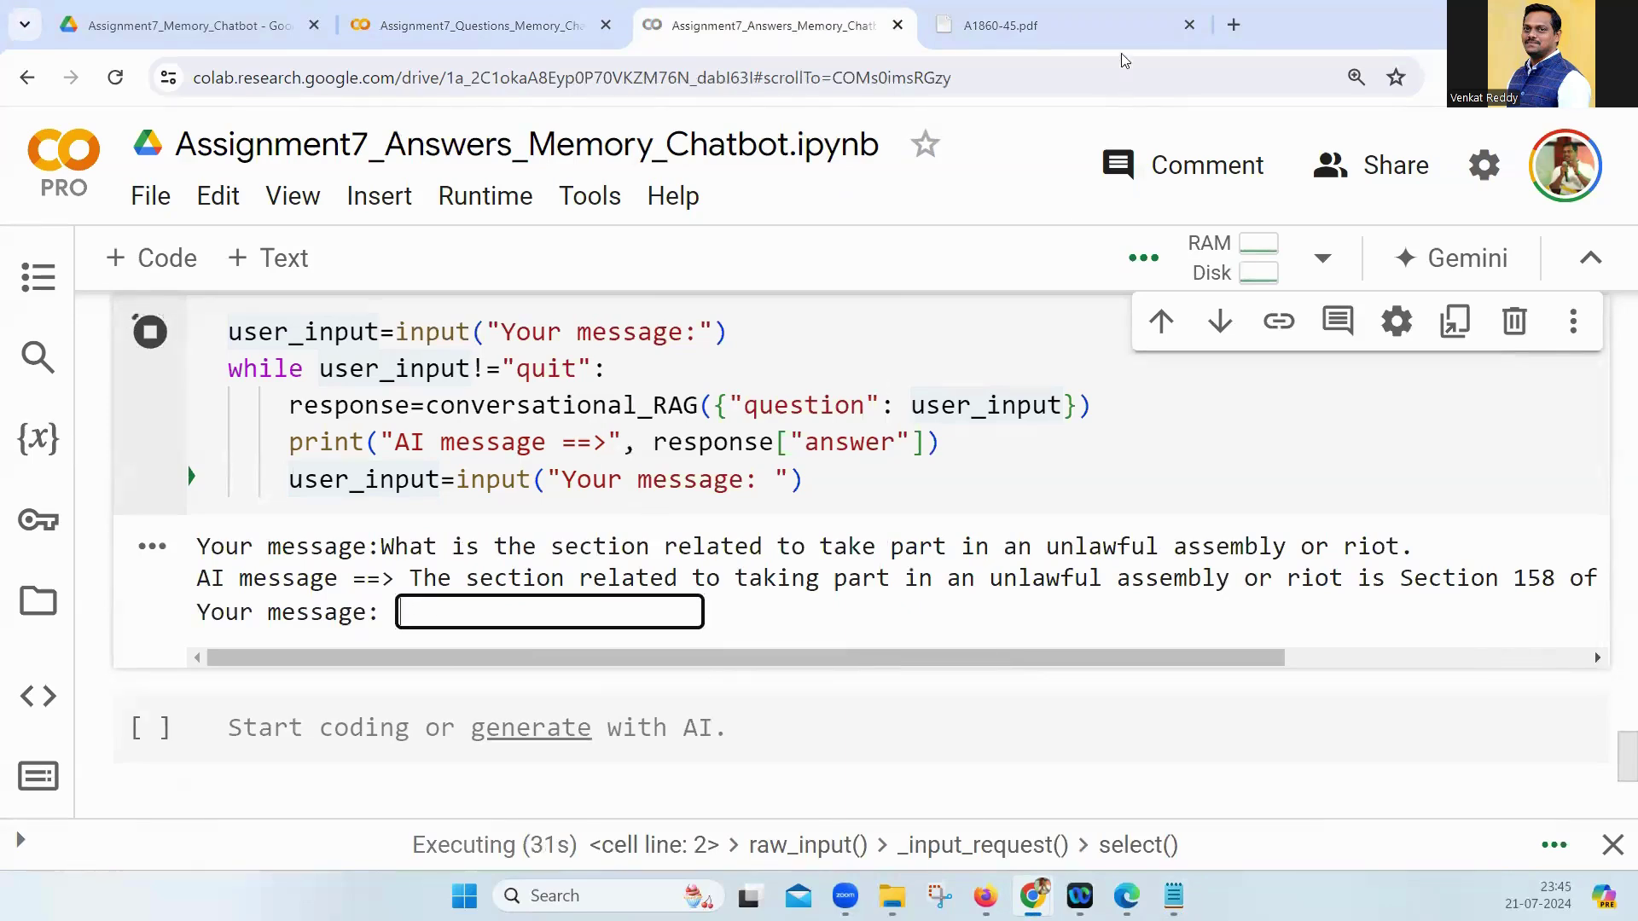
pyautogui.click(1108, 18)
pyautogui.scroll(-5, 868, 519)
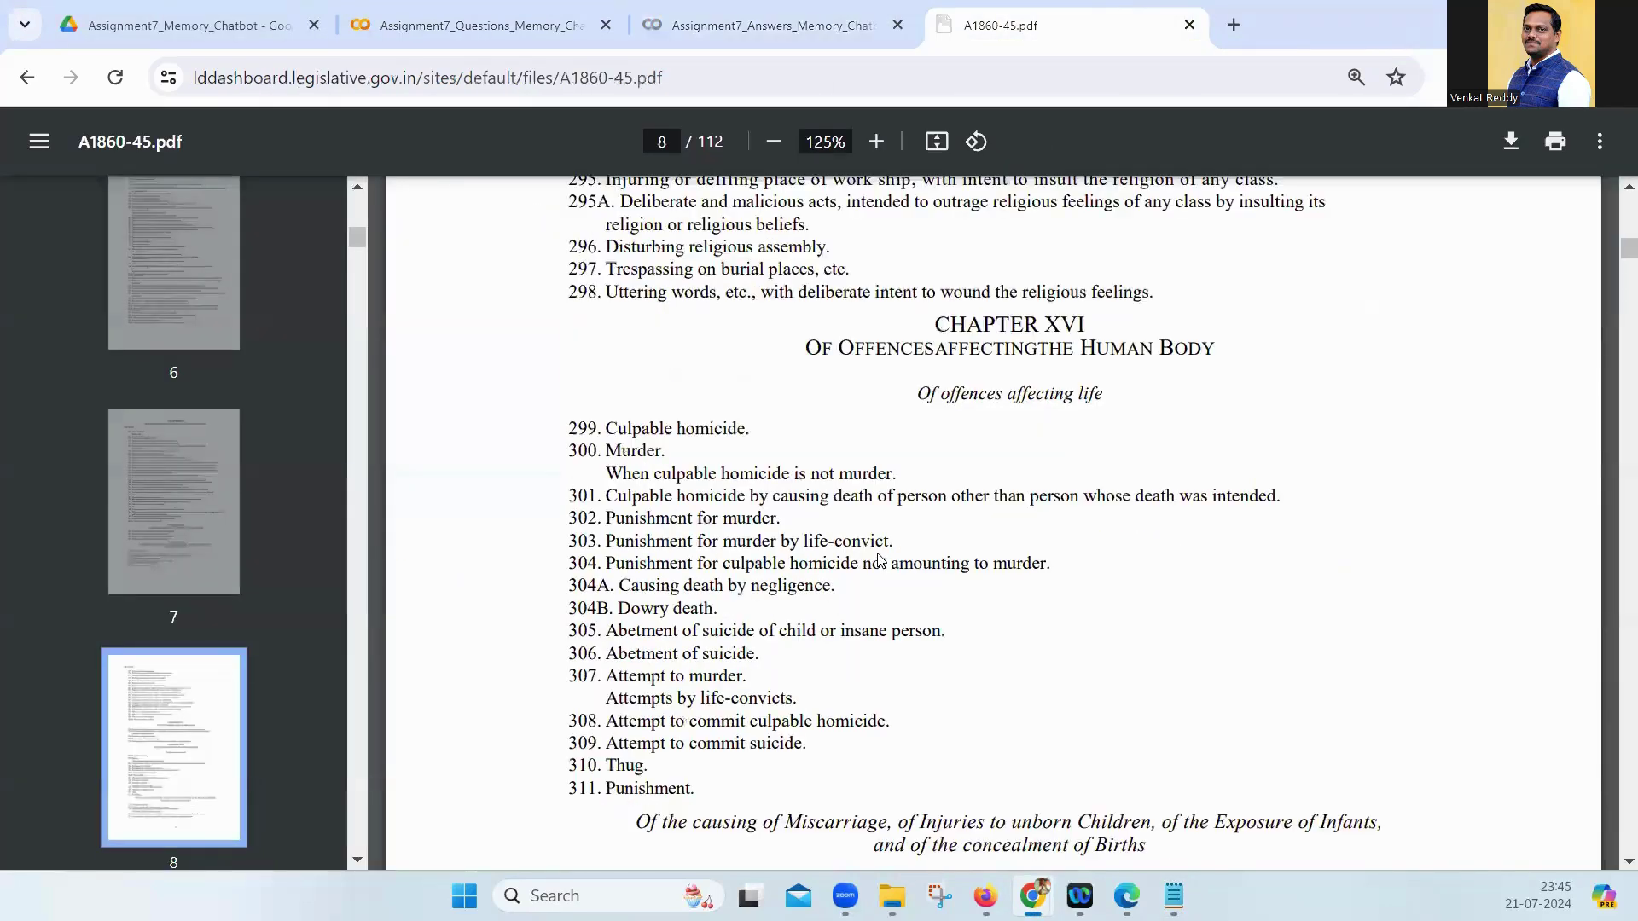
pyautogui.scroll(-5, 880, 563)
pyautogui.scroll(-5, 881, 563)
pyautogui.click(489, 13)
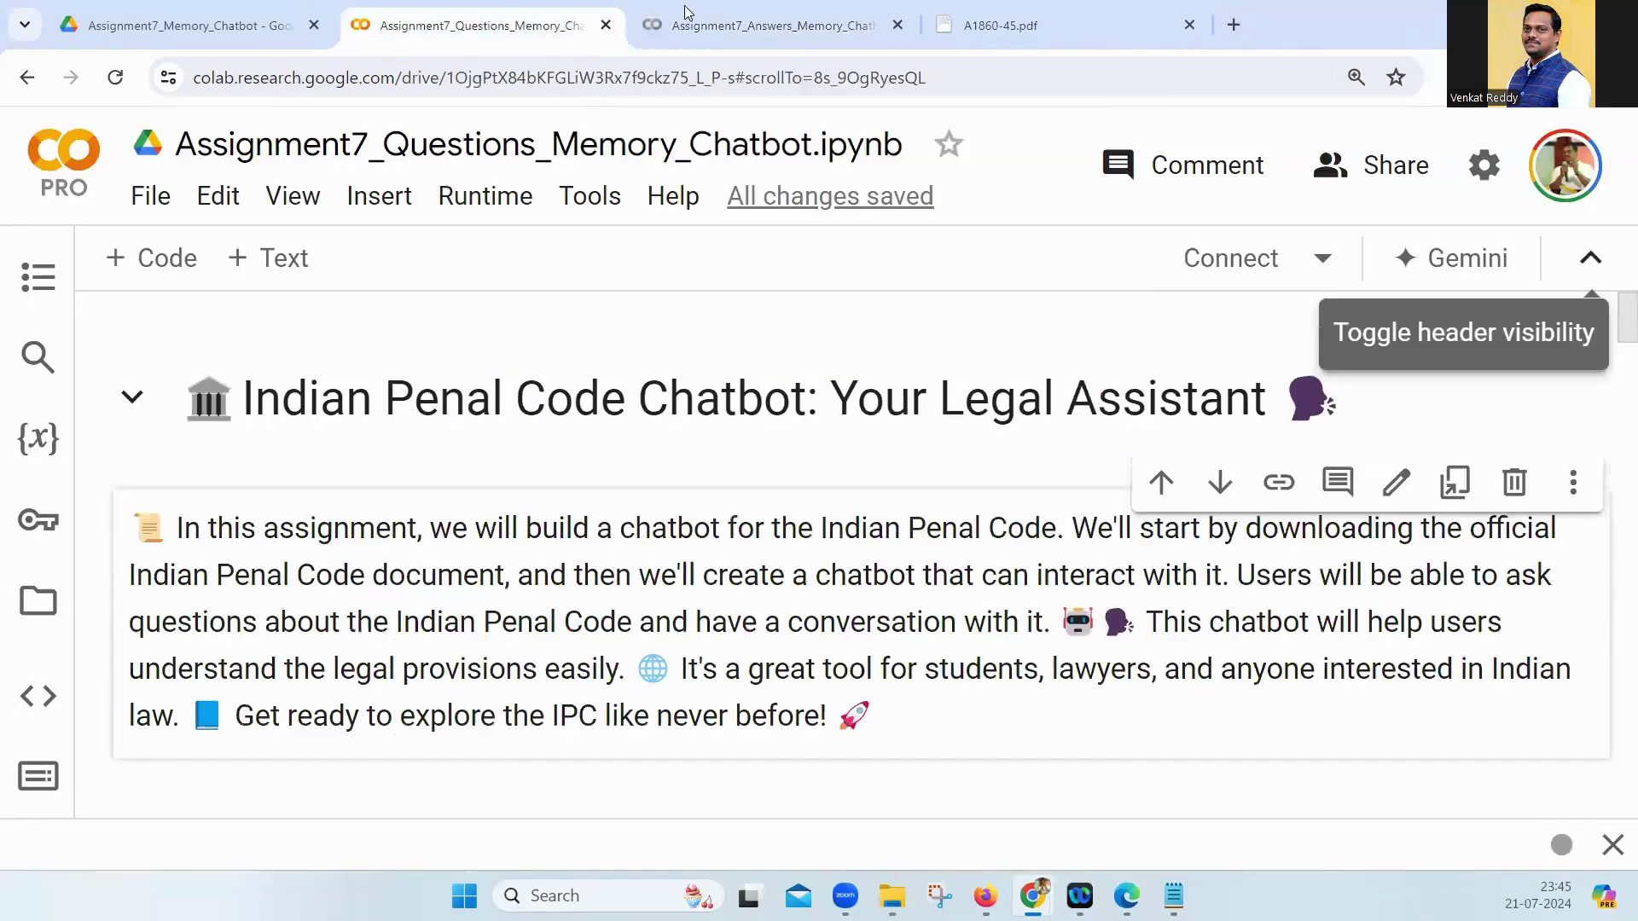
pyautogui.click(695, 13)
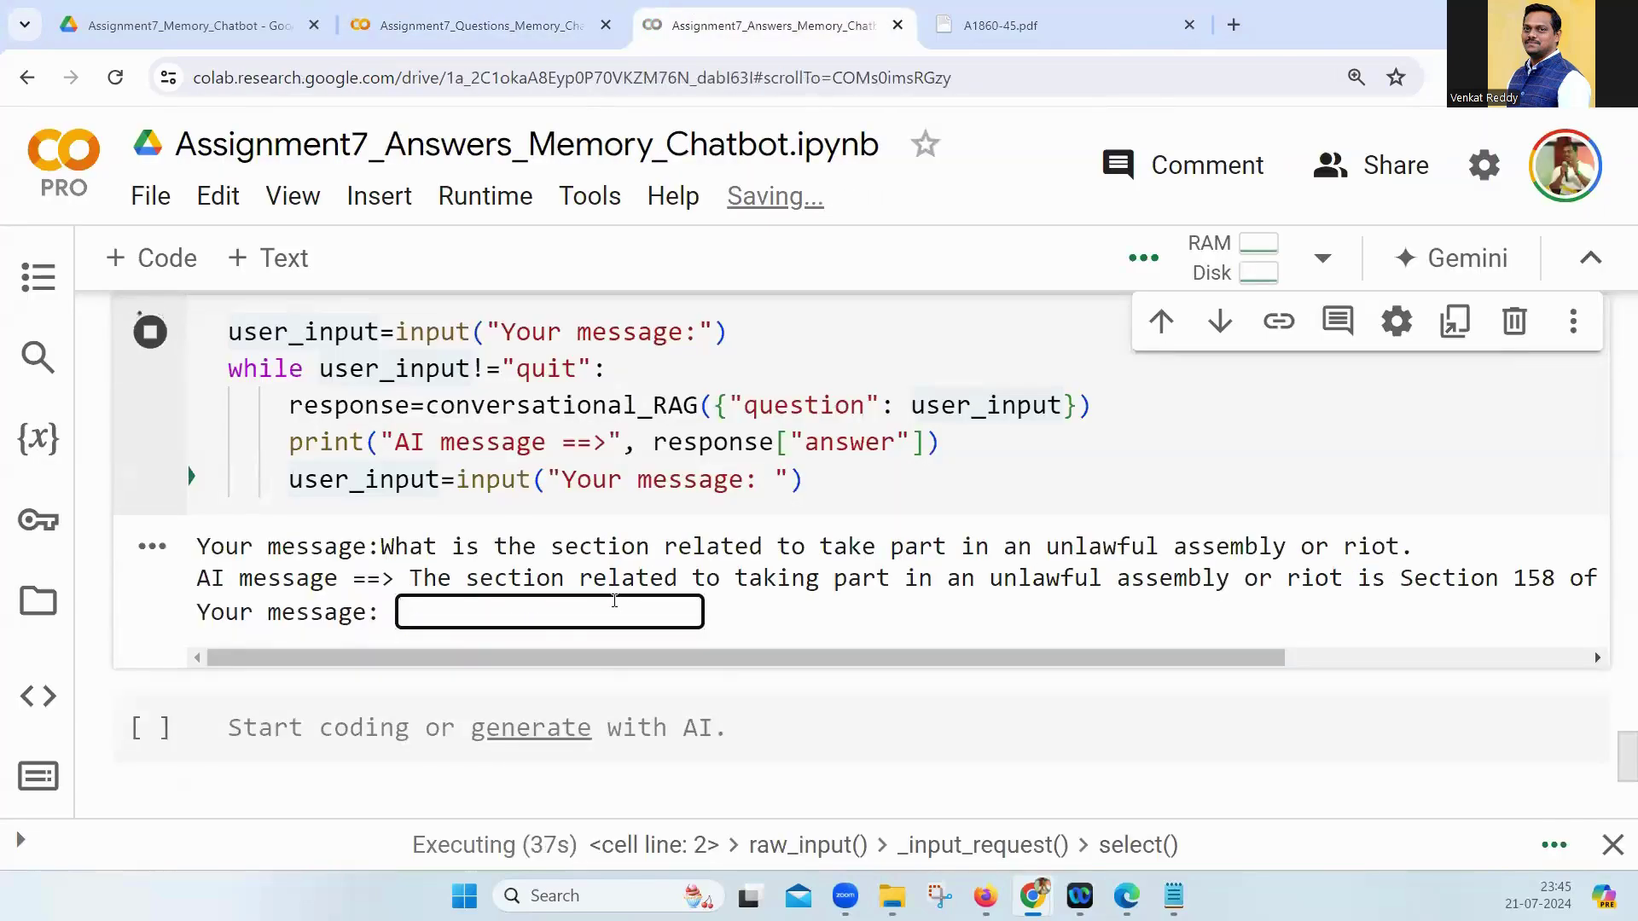
# Step: Ask about the riot punishment and the counterfeiting section, then select the answer '489A.'
pyautogui.click(543, 627)
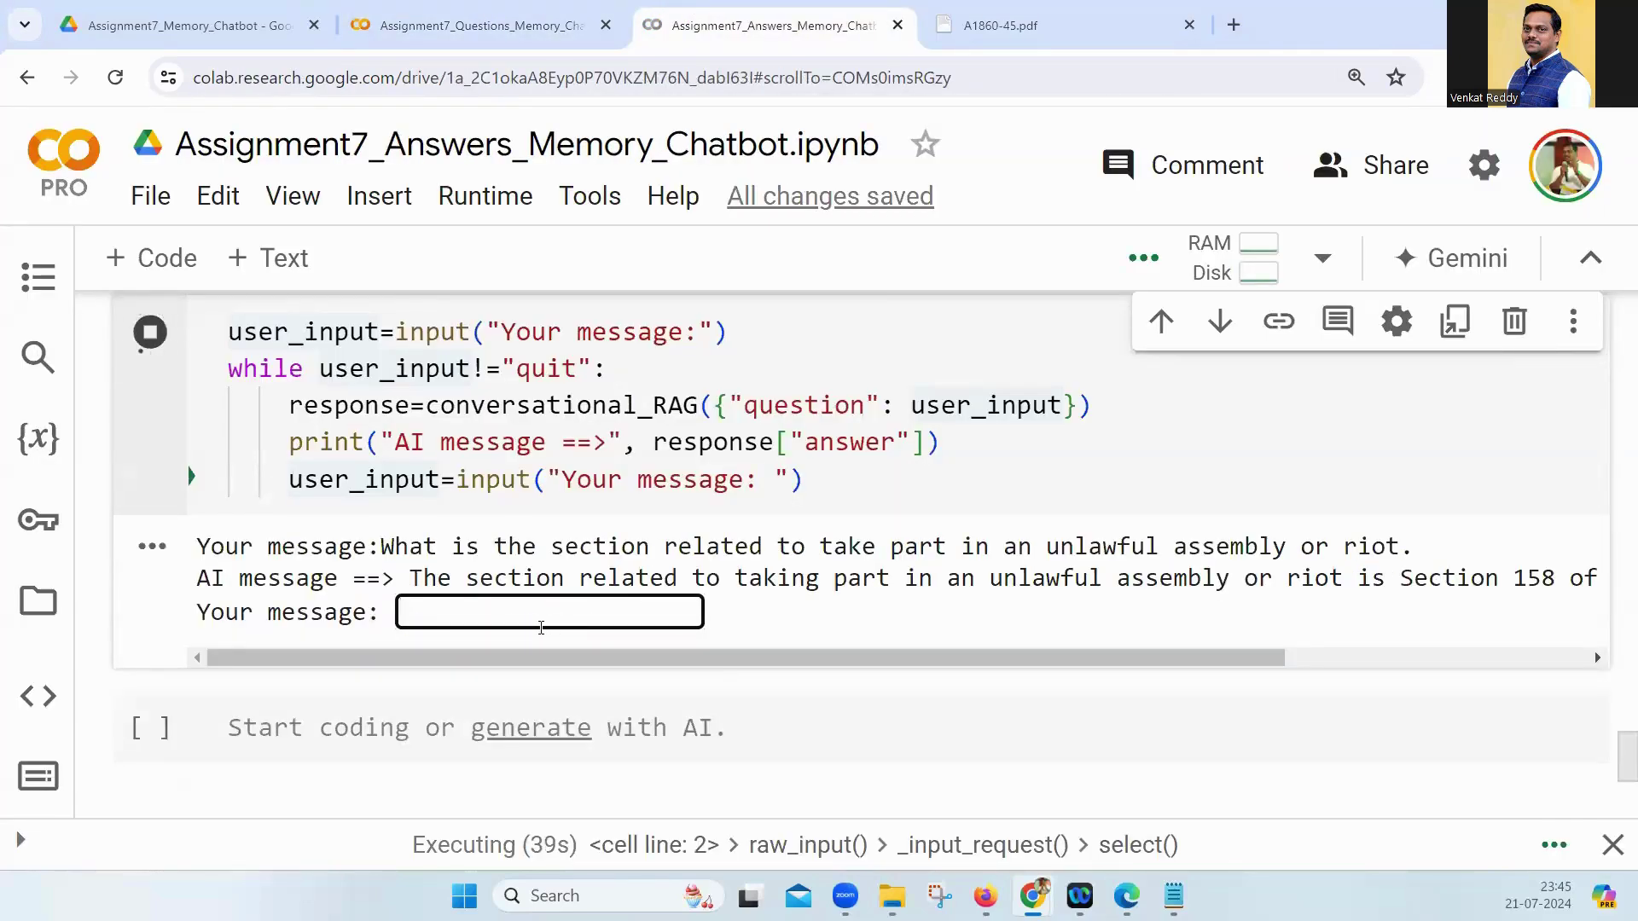
pyautogui.write('What is the ')
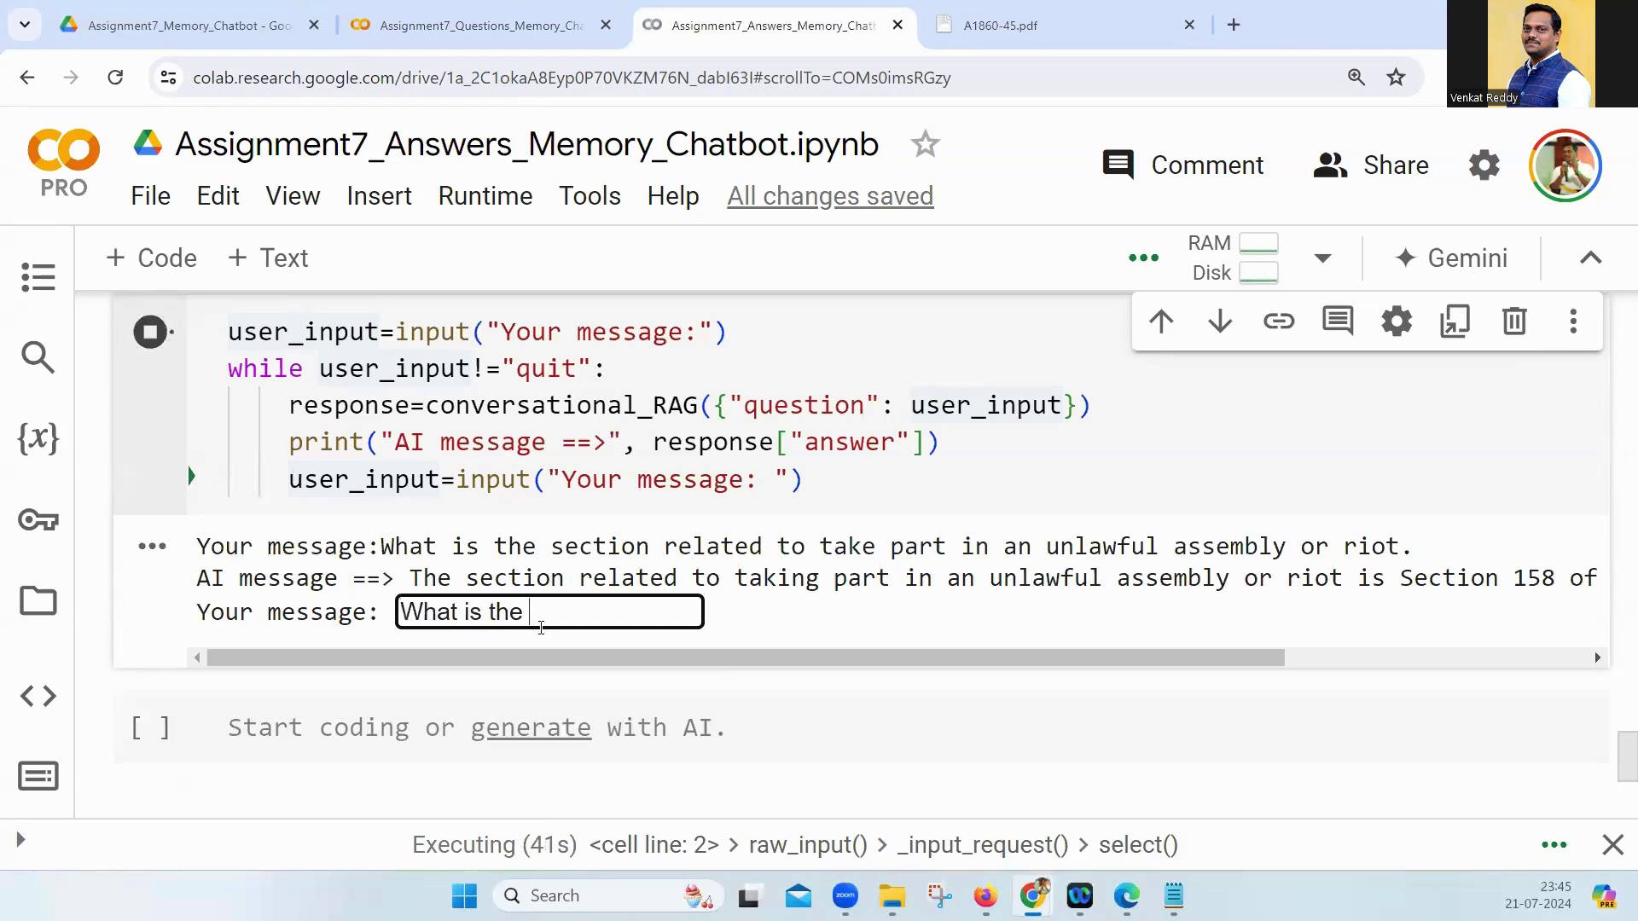
pyautogui.write('punishment')
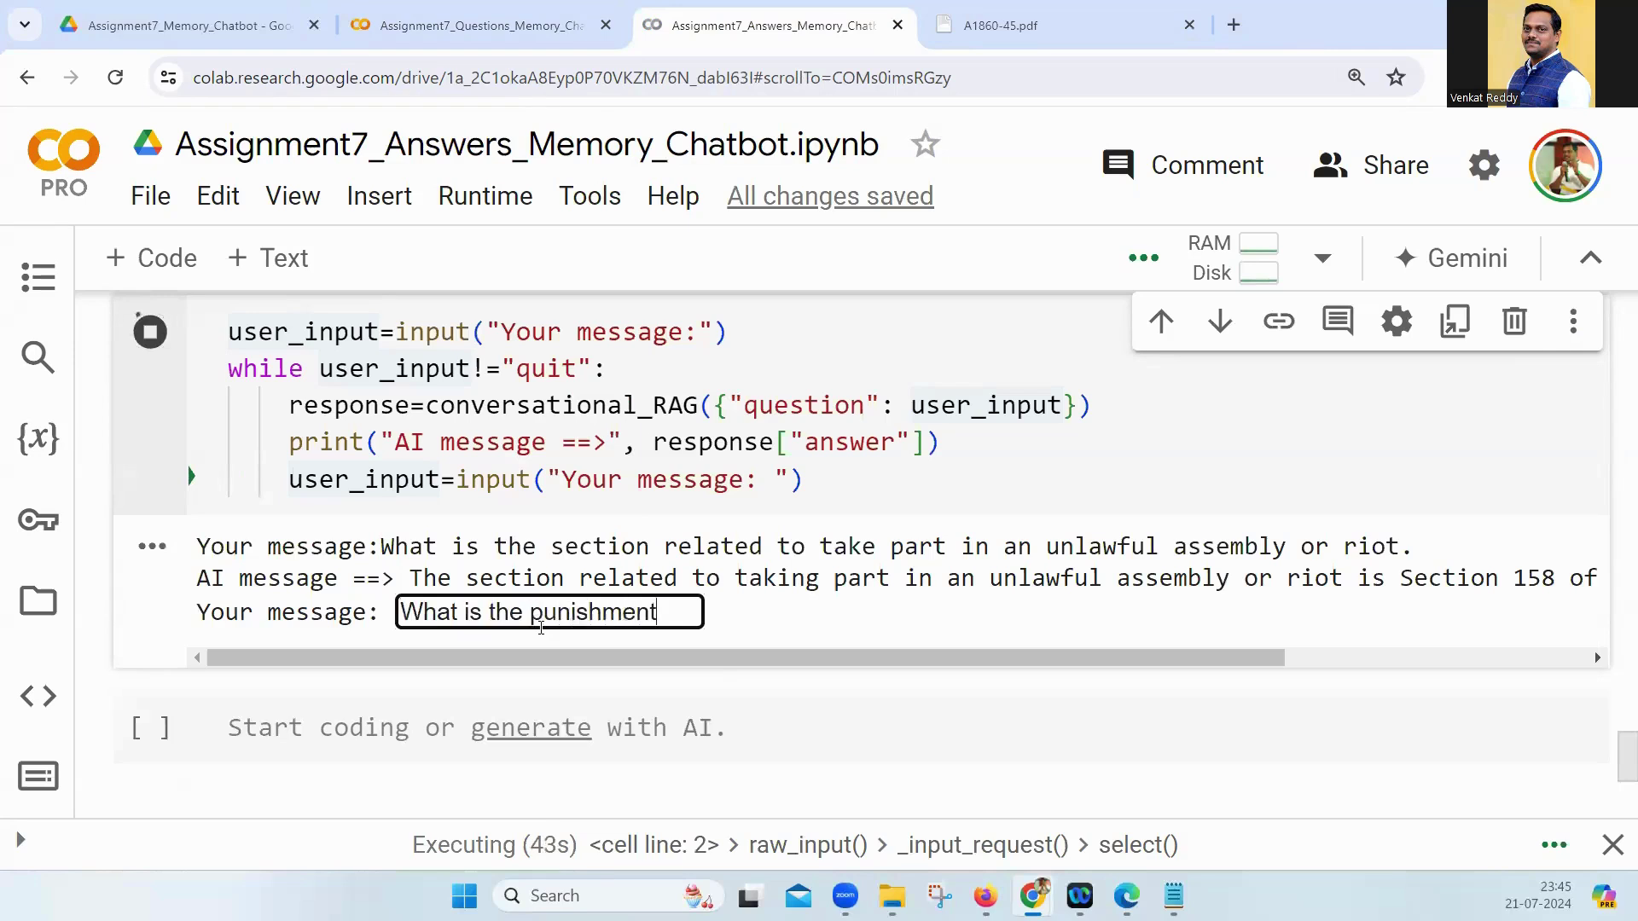
pyautogui.write(' for that')
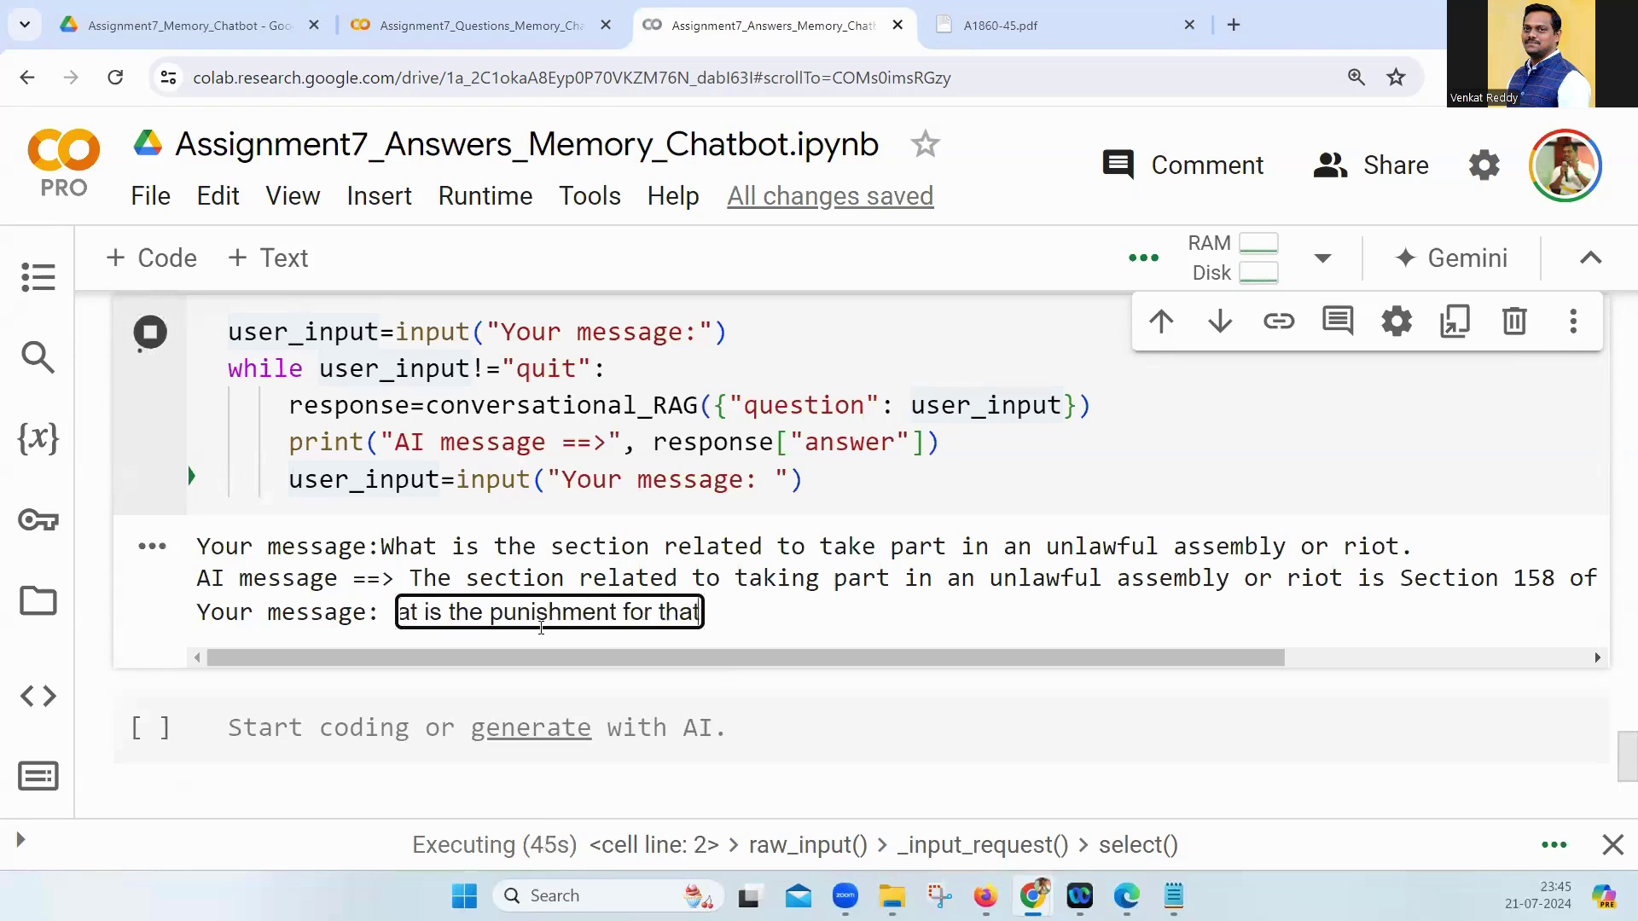
pyautogui.write('?')
pyautogui.press('Return')
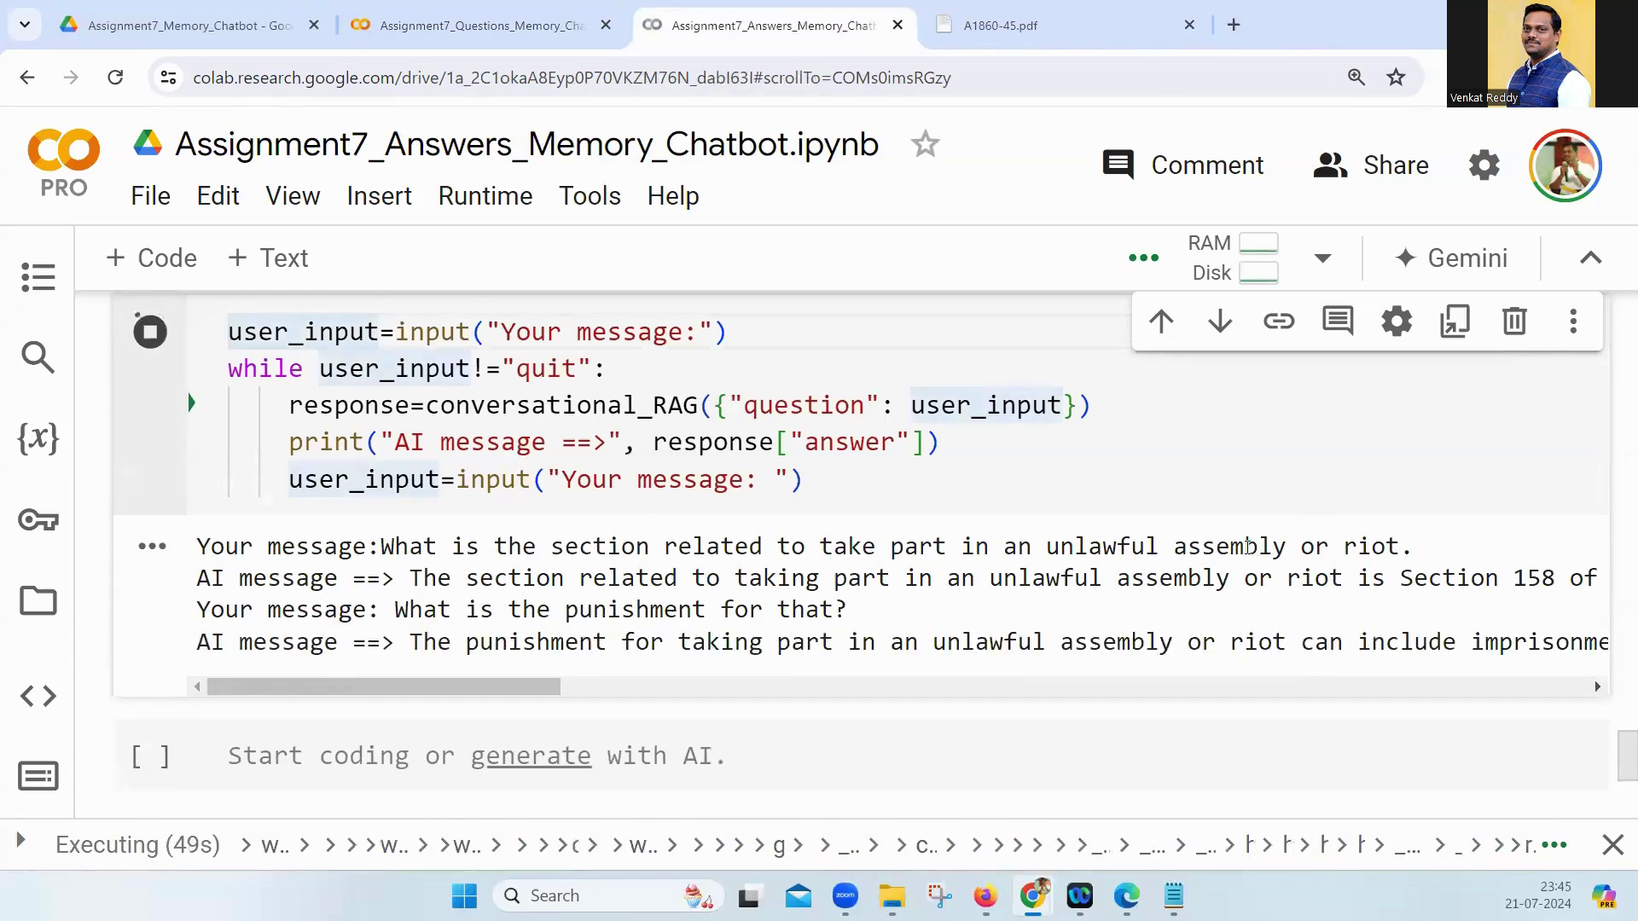
pyautogui.moveTo(474, 722); pyautogui.dragTo(589, 725)
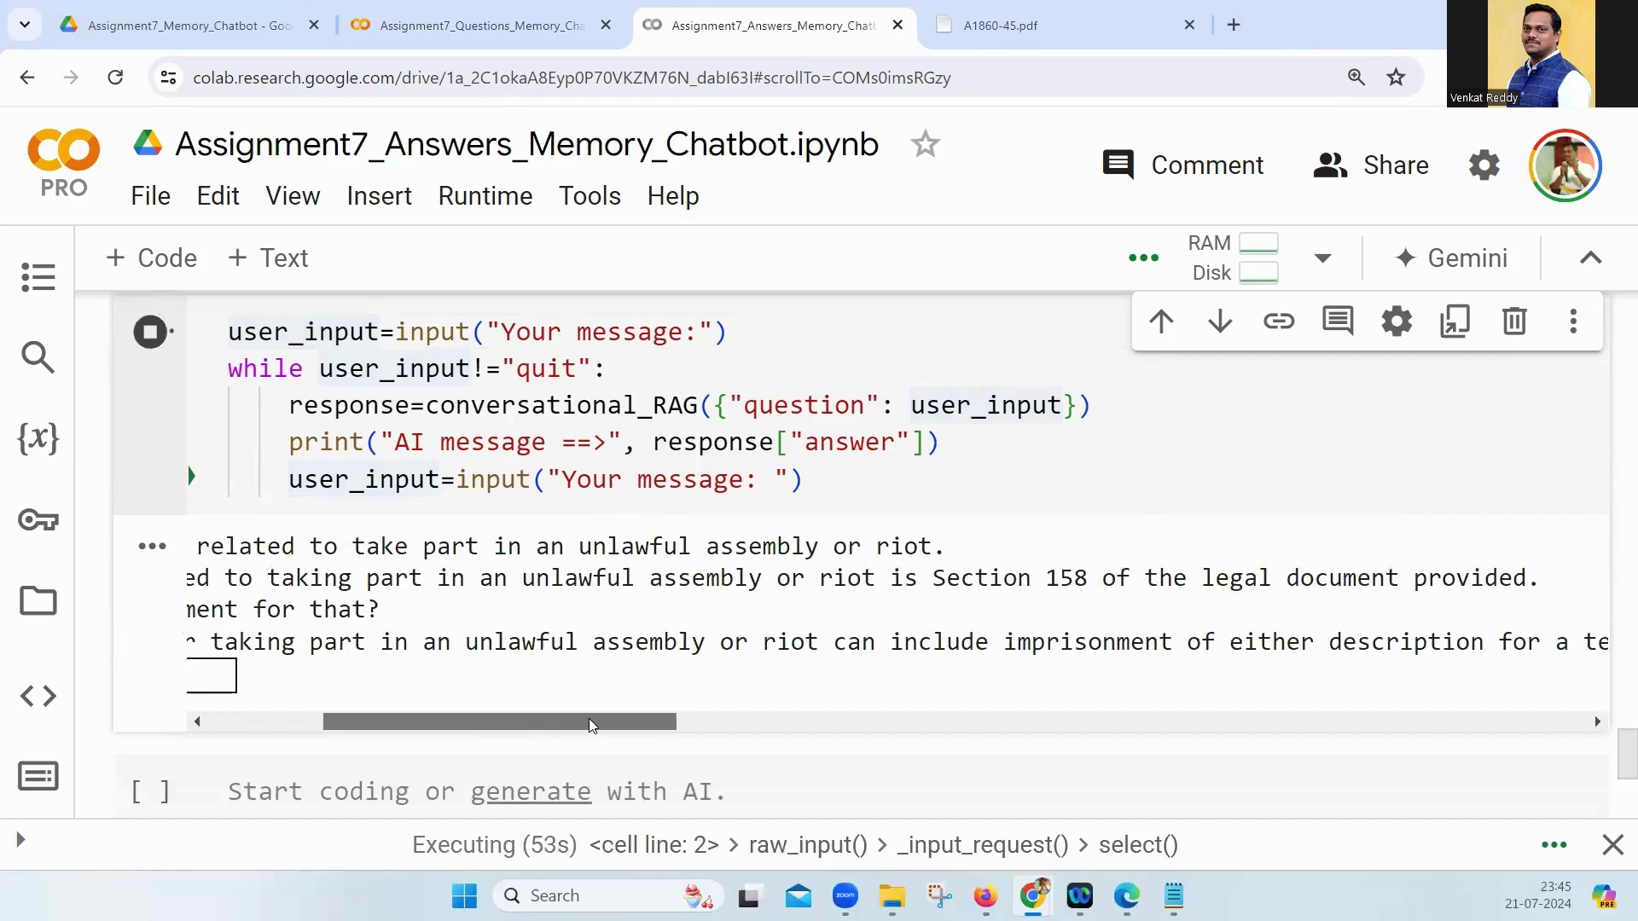
pyautogui.moveTo(588, 724)
pyautogui.mouseDown()
pyautogui.moveTo(800, 721)
pyautogui.moveTo(362, 724)
pyautogui.mouseUp()
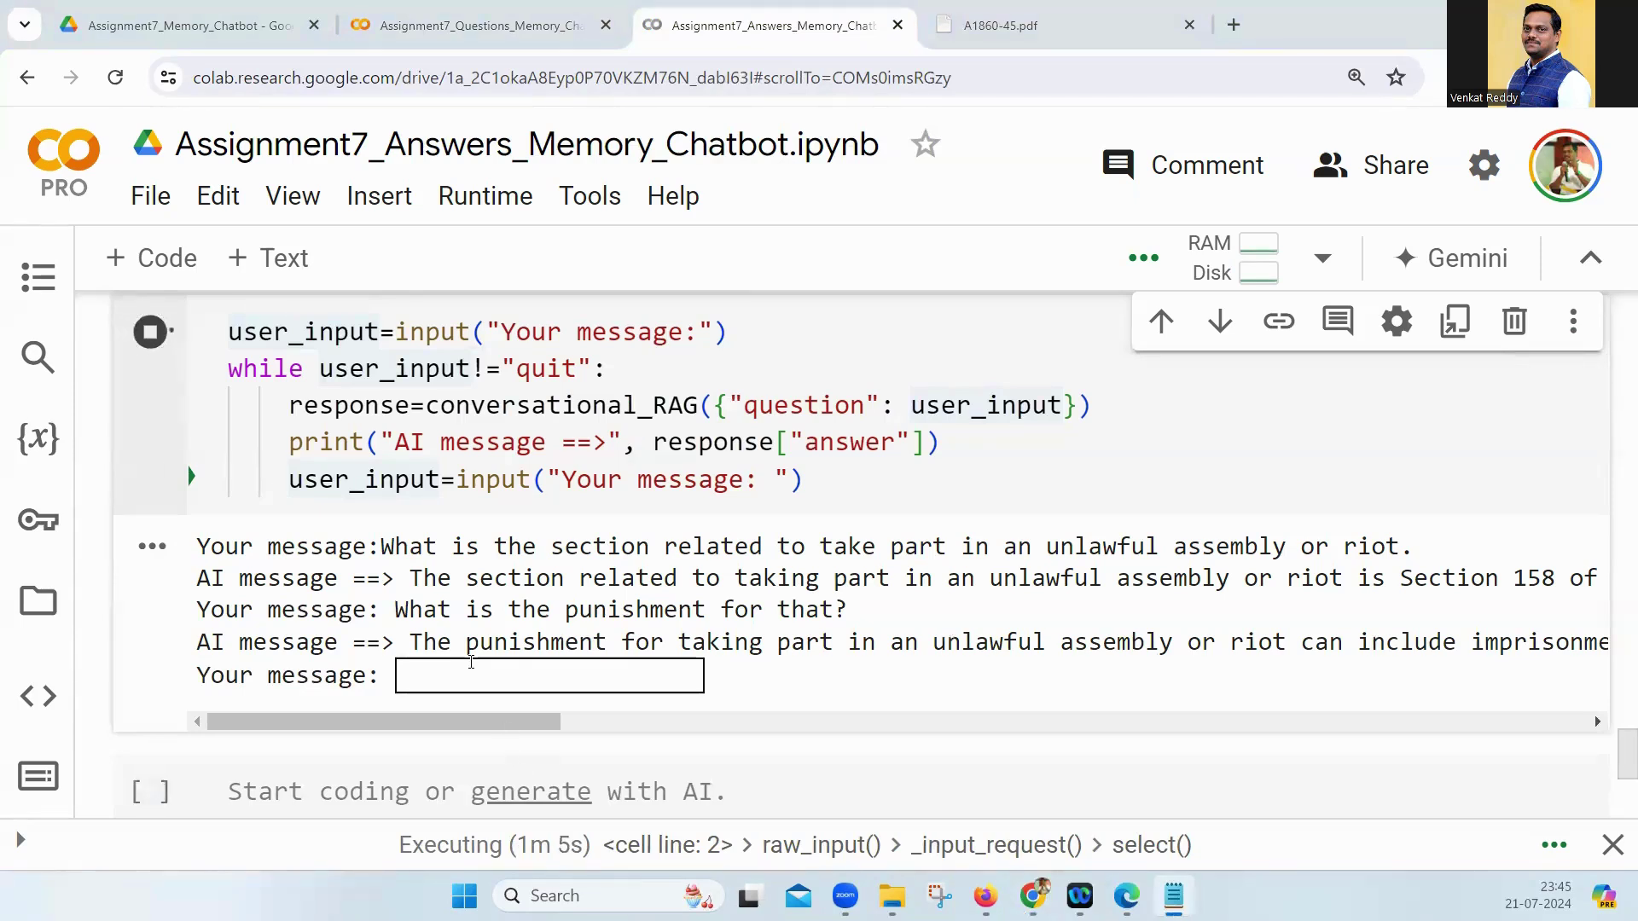
pyautogui.click(474, 674)
pyautogui.write('Which section deals with Counterfeiting currency-notes or bank-notes?')
pyautogui.press('Return')
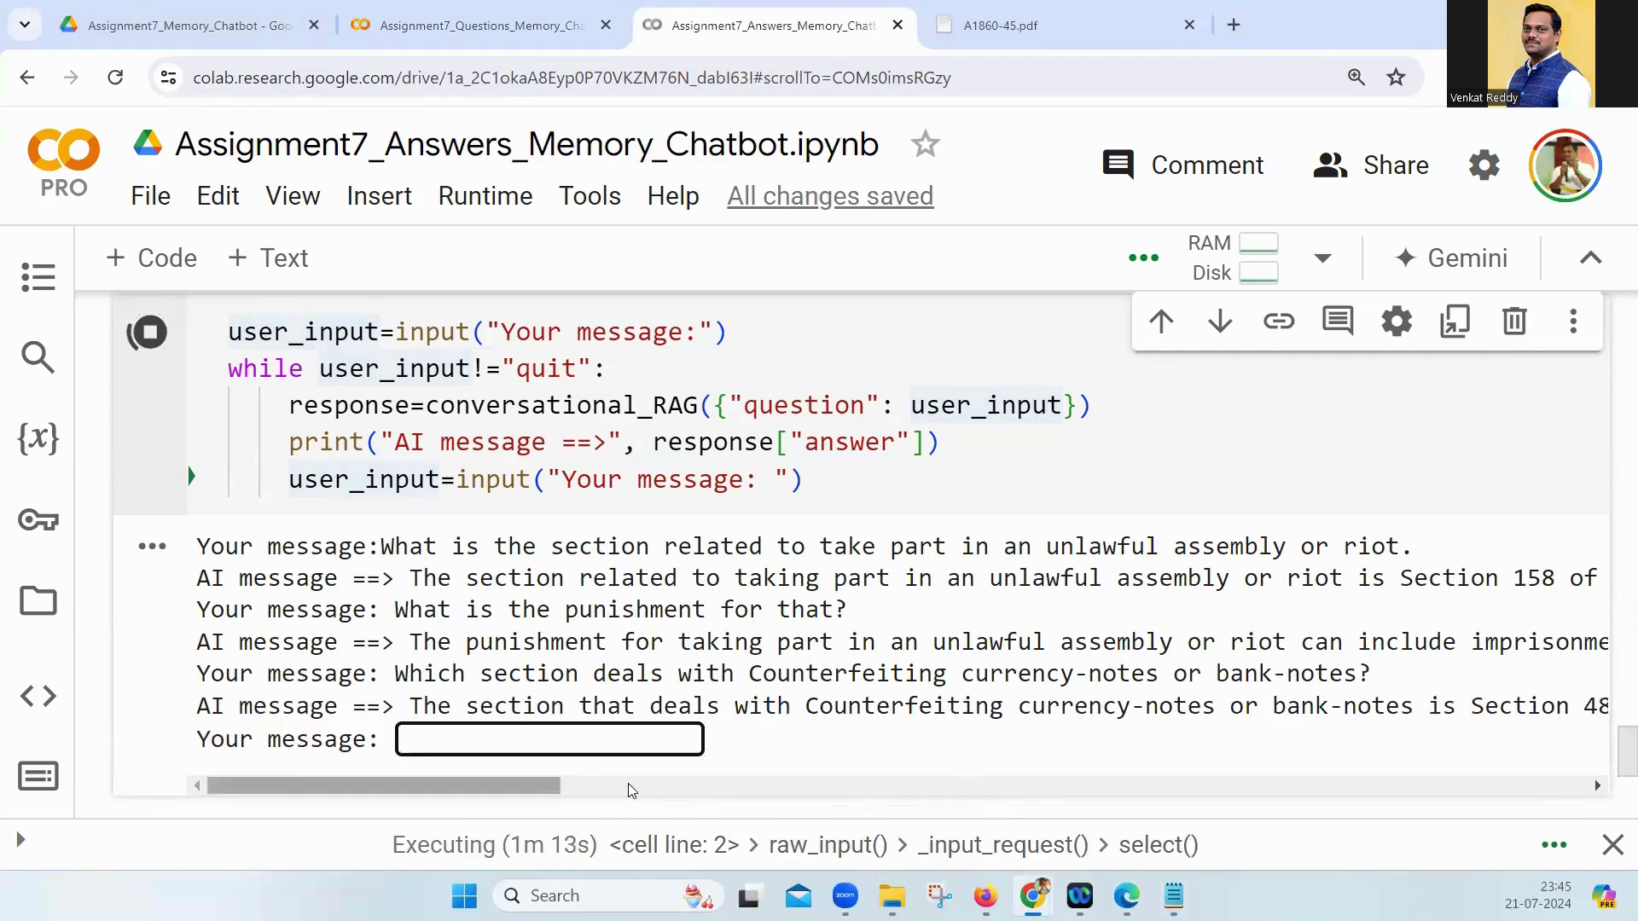
pyautogui.moveTo(525, 784); pyautogui.dragTo(619, 785)
pyautogui.moveTo(1205, 709); pyautogui.dragTo(1311, 720)
pyautogui.hotkey('ctrl', 'c')
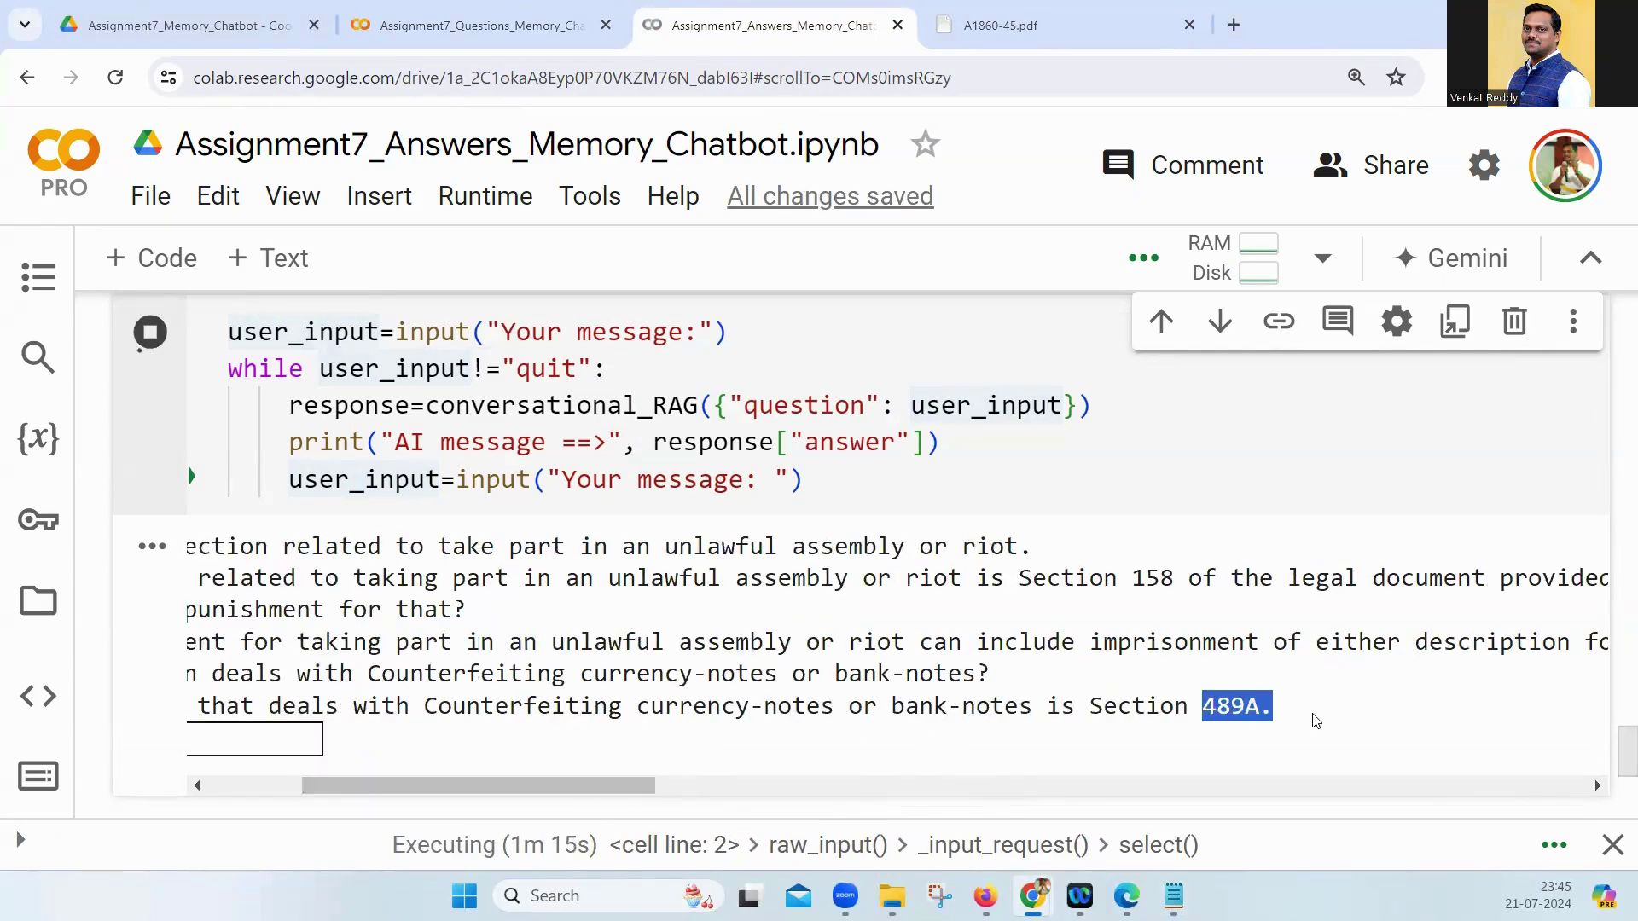
# Step: Search the IPC PDF for '489A.' and mark the 'Counterfeiting currency-notes or bank-notes' title
pyautogui.click(1085, 15)
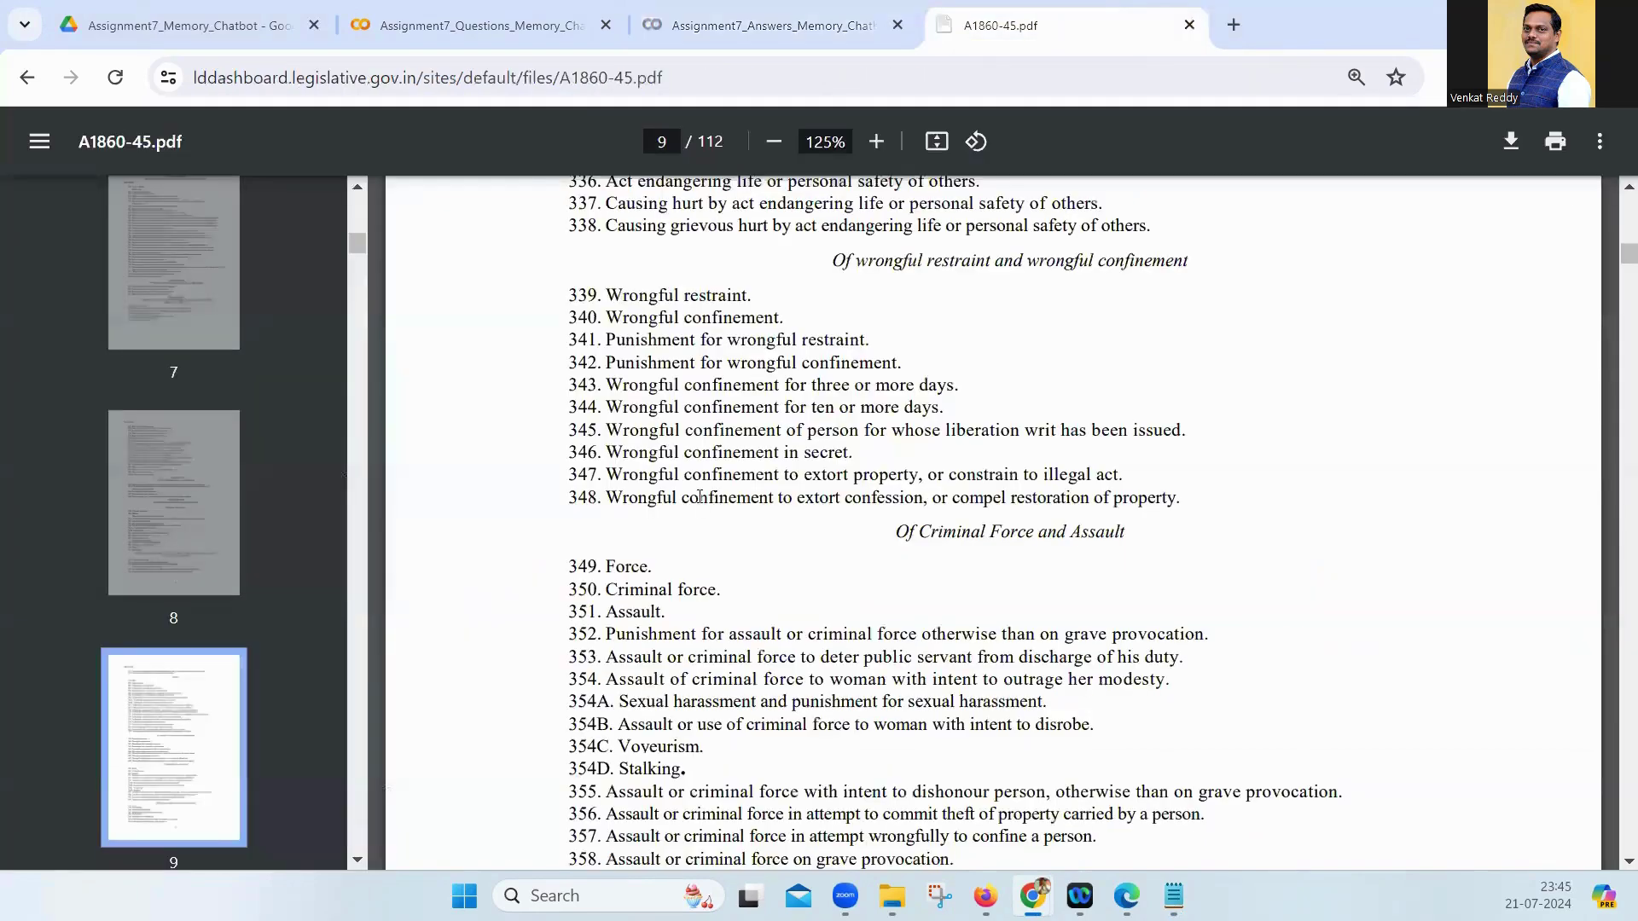
pyautogui.hotkey('ctrl', 'f')
pyautogui.hotkey('ctrl', 'v')
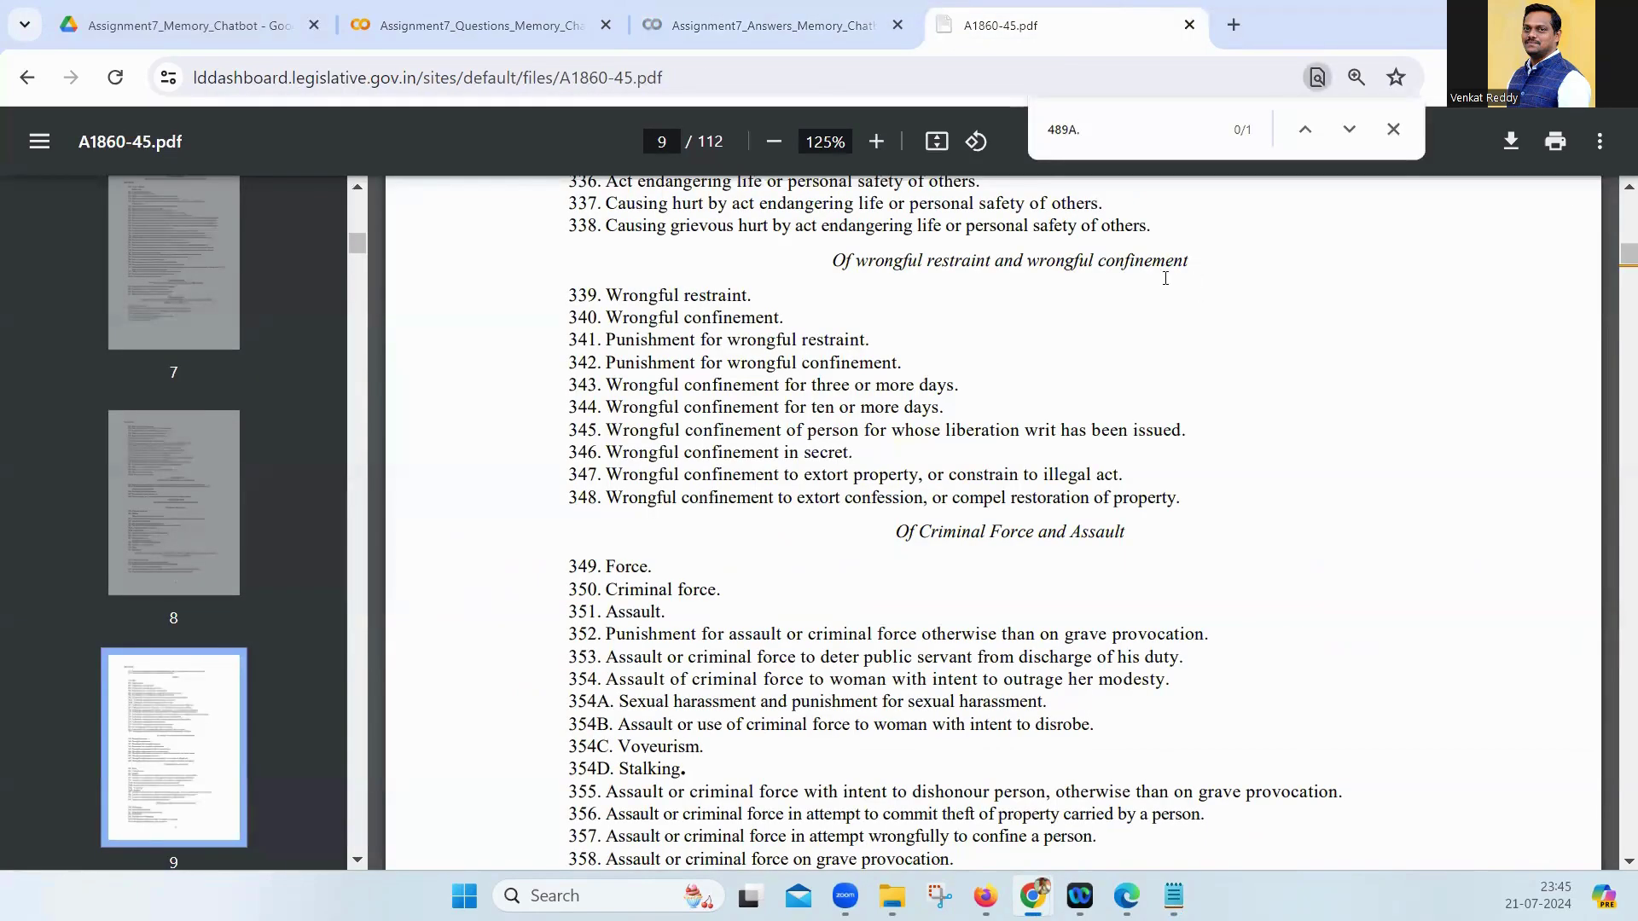
pyautogui.moveTo(646, 526); pyautogui.dragTo(967, 523)
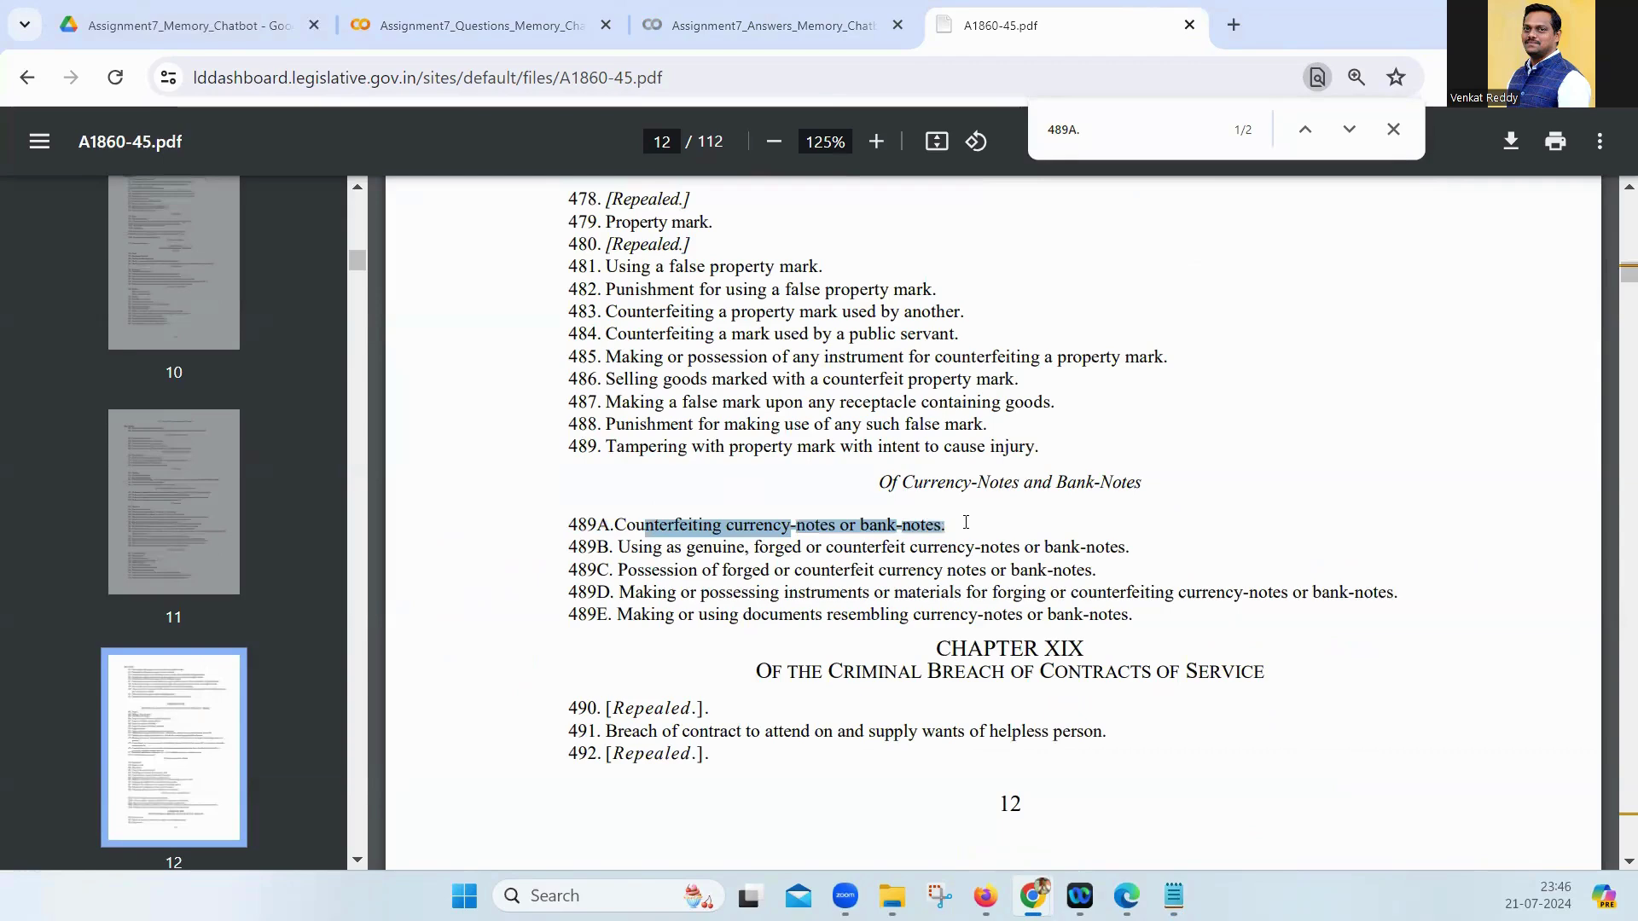
pyautogui.click(870, 16)
# Step: Ask the chatbot about 'Counterfeiting currency-notes' and its punishment, checking the PDF, then open Assignment7_Questions
pyautogui.click(255, 783)
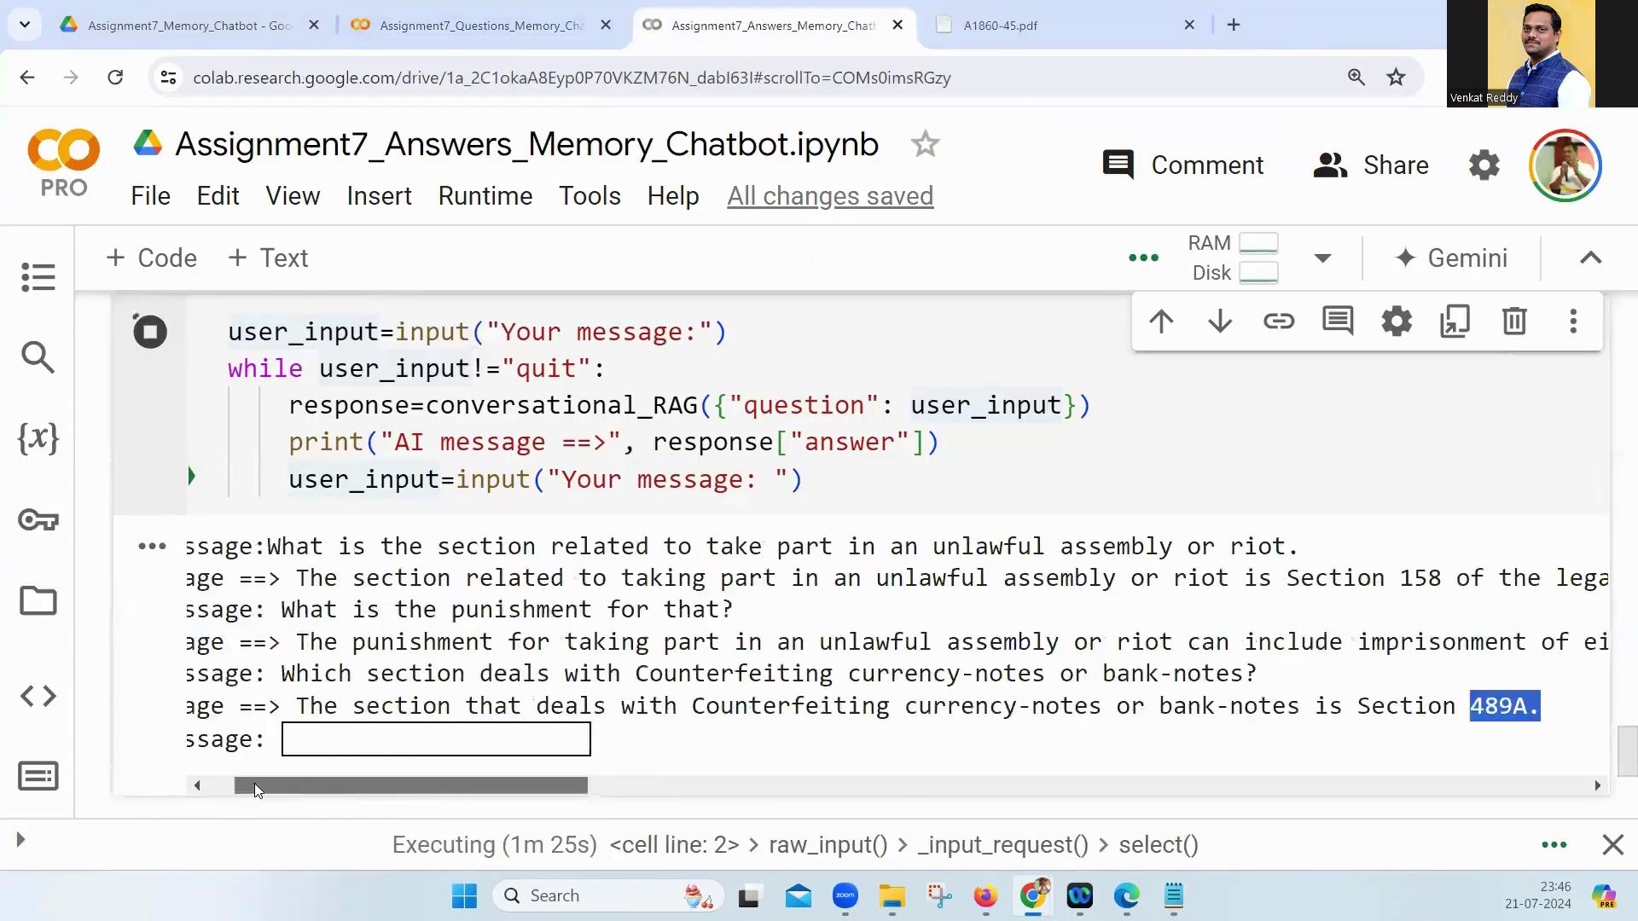
pyautogui.click(587, 731)
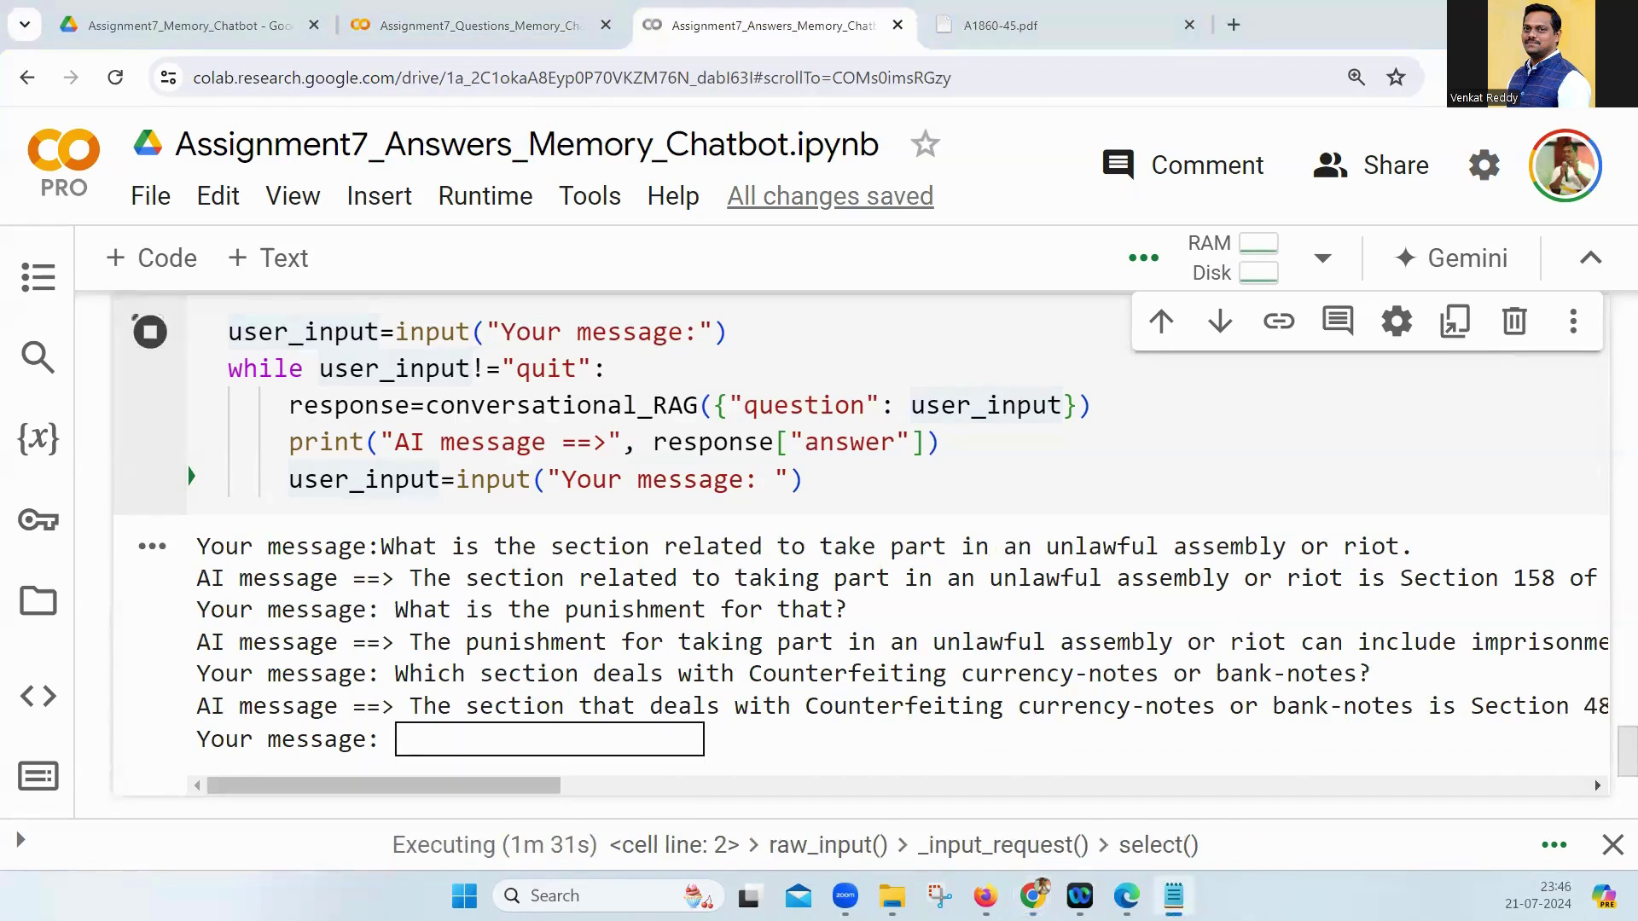
pyautogui.click(488, 741)
pyautogui.hotkey('ctrl', 'v')
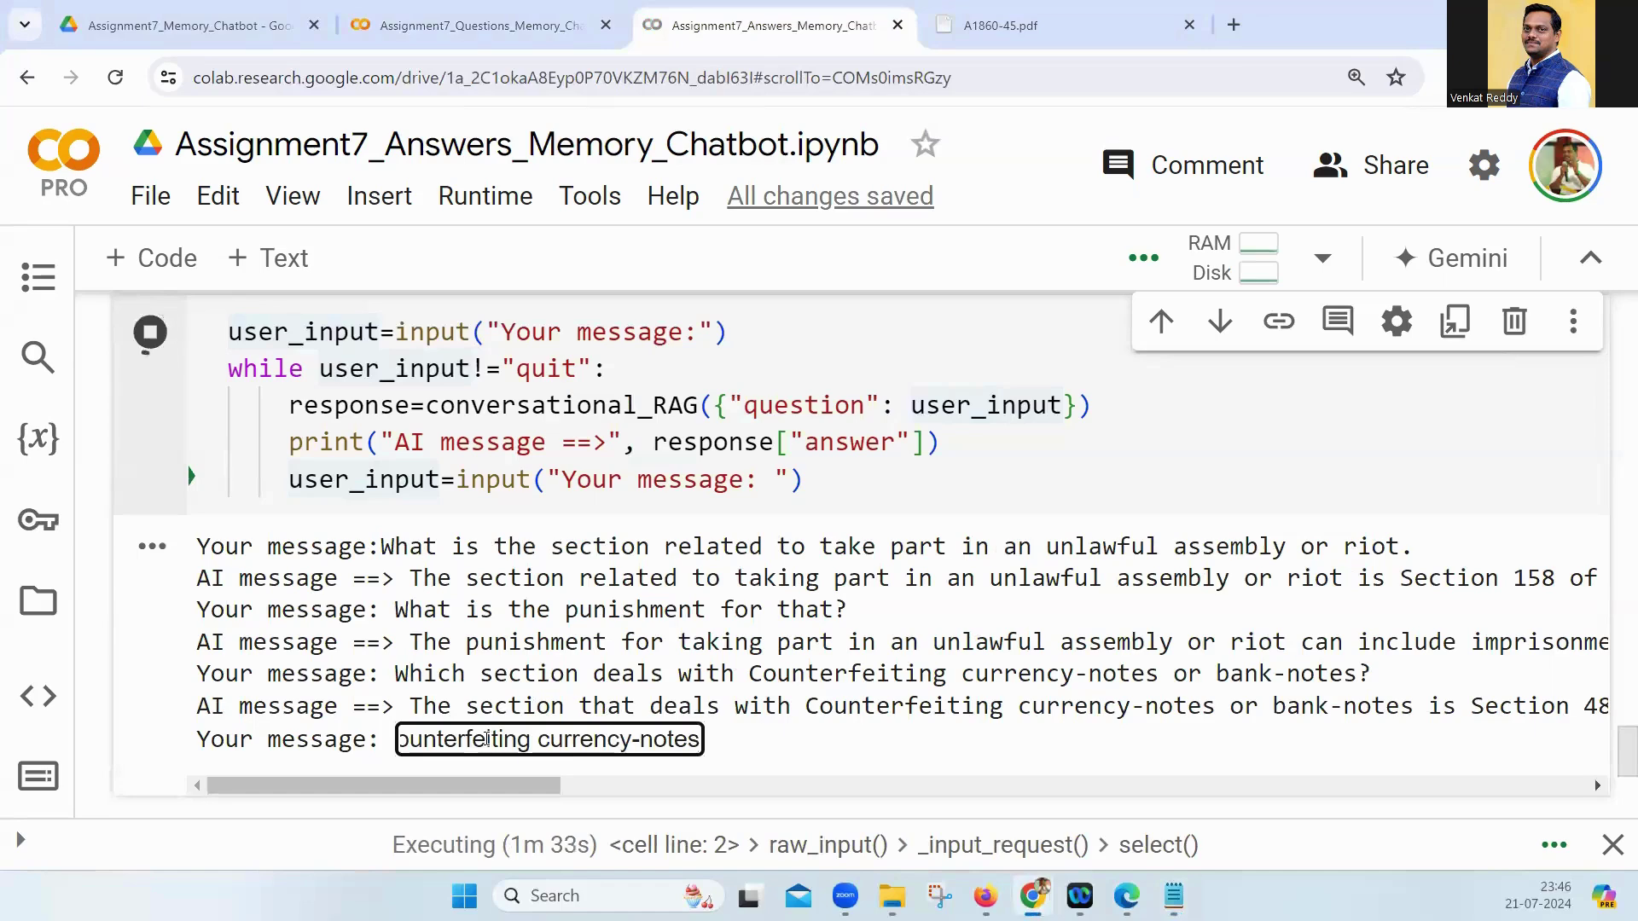
pyautogui.press('Return')
pyautogui.scroll(-1, 459, 628)
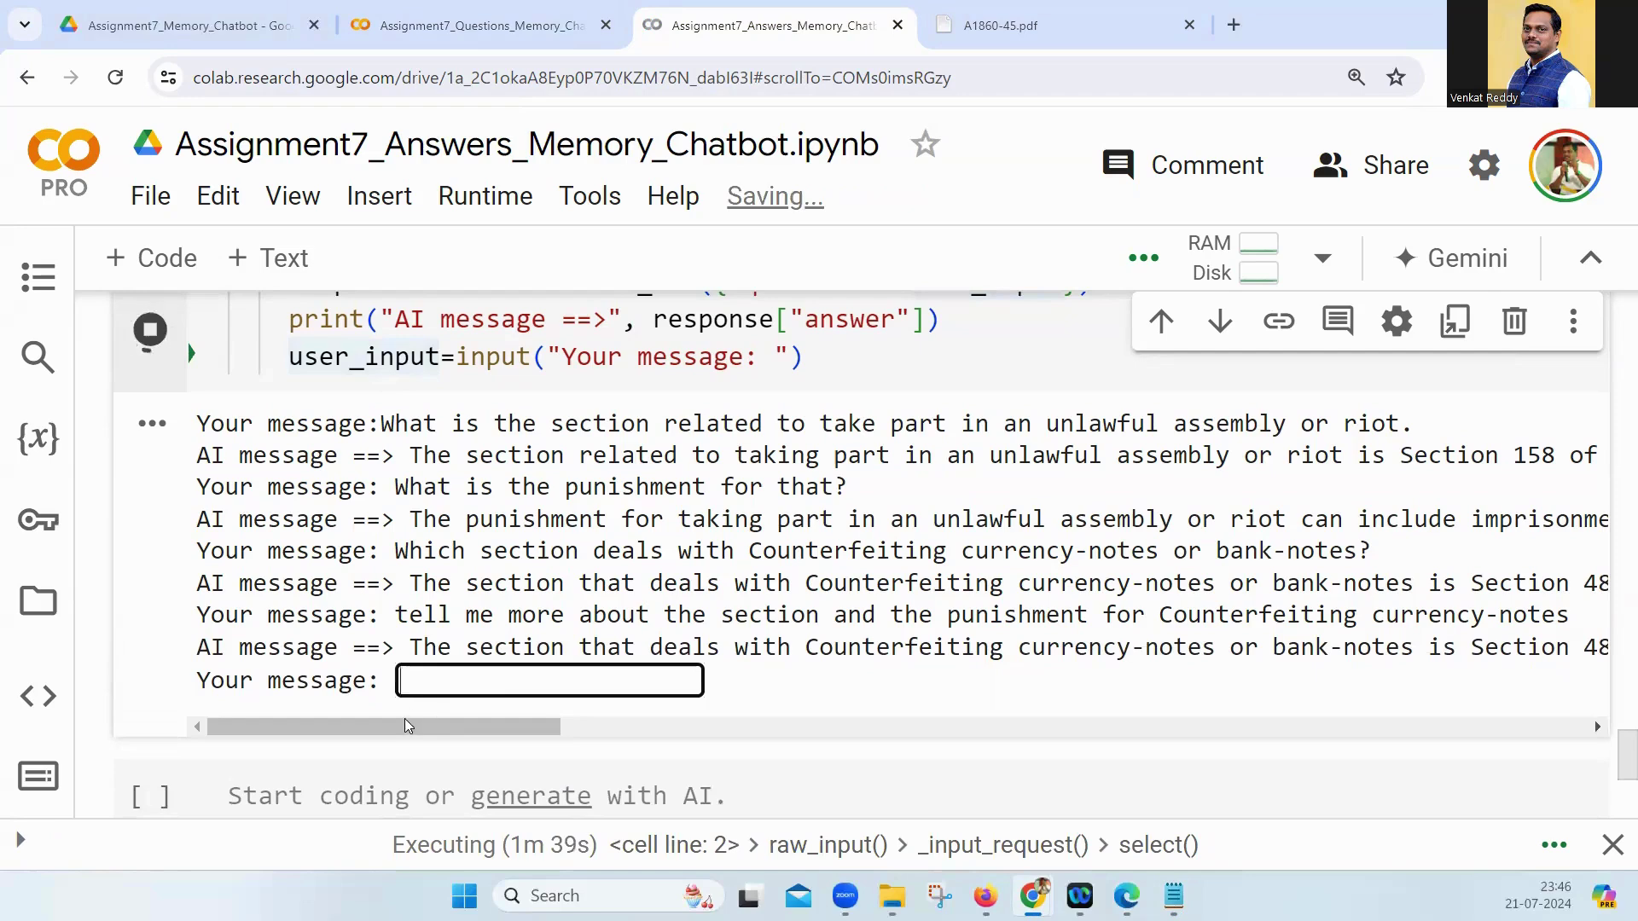
pyautogui.moveTo(402, 726)
pyautogui.mouseDown()
pyautogui.moveTo(1074, 735)
pyautogui.moveTo(480, 728)
pyautogui.mouseUp()
pyautogui.scroll(2, 411, 525)
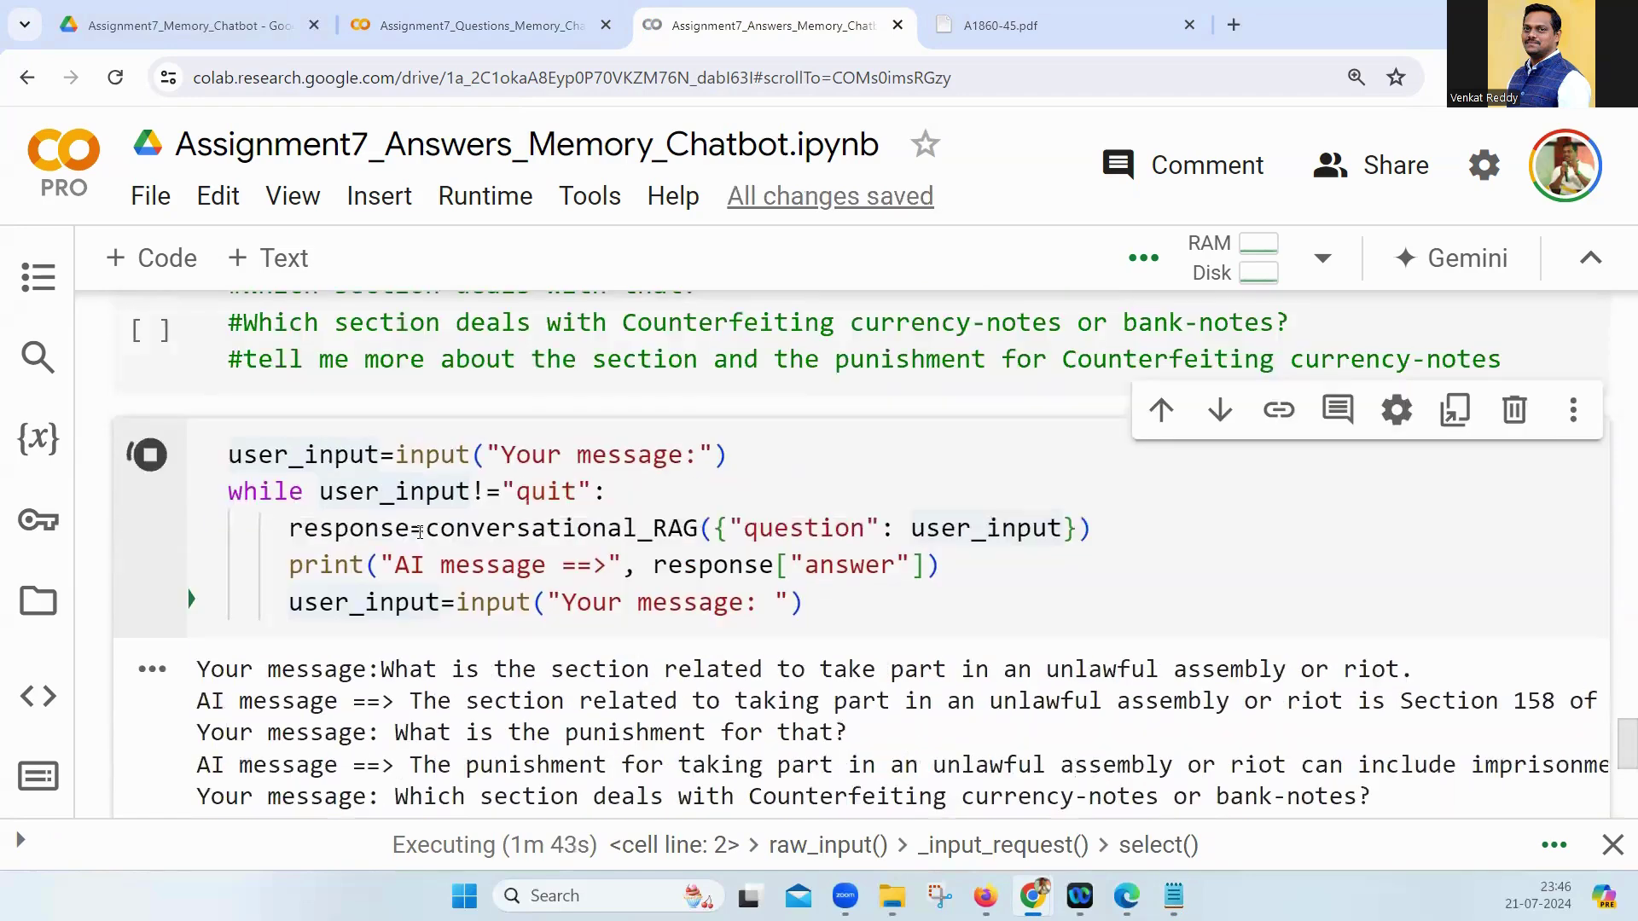
pyautogui.click(1051, 25)
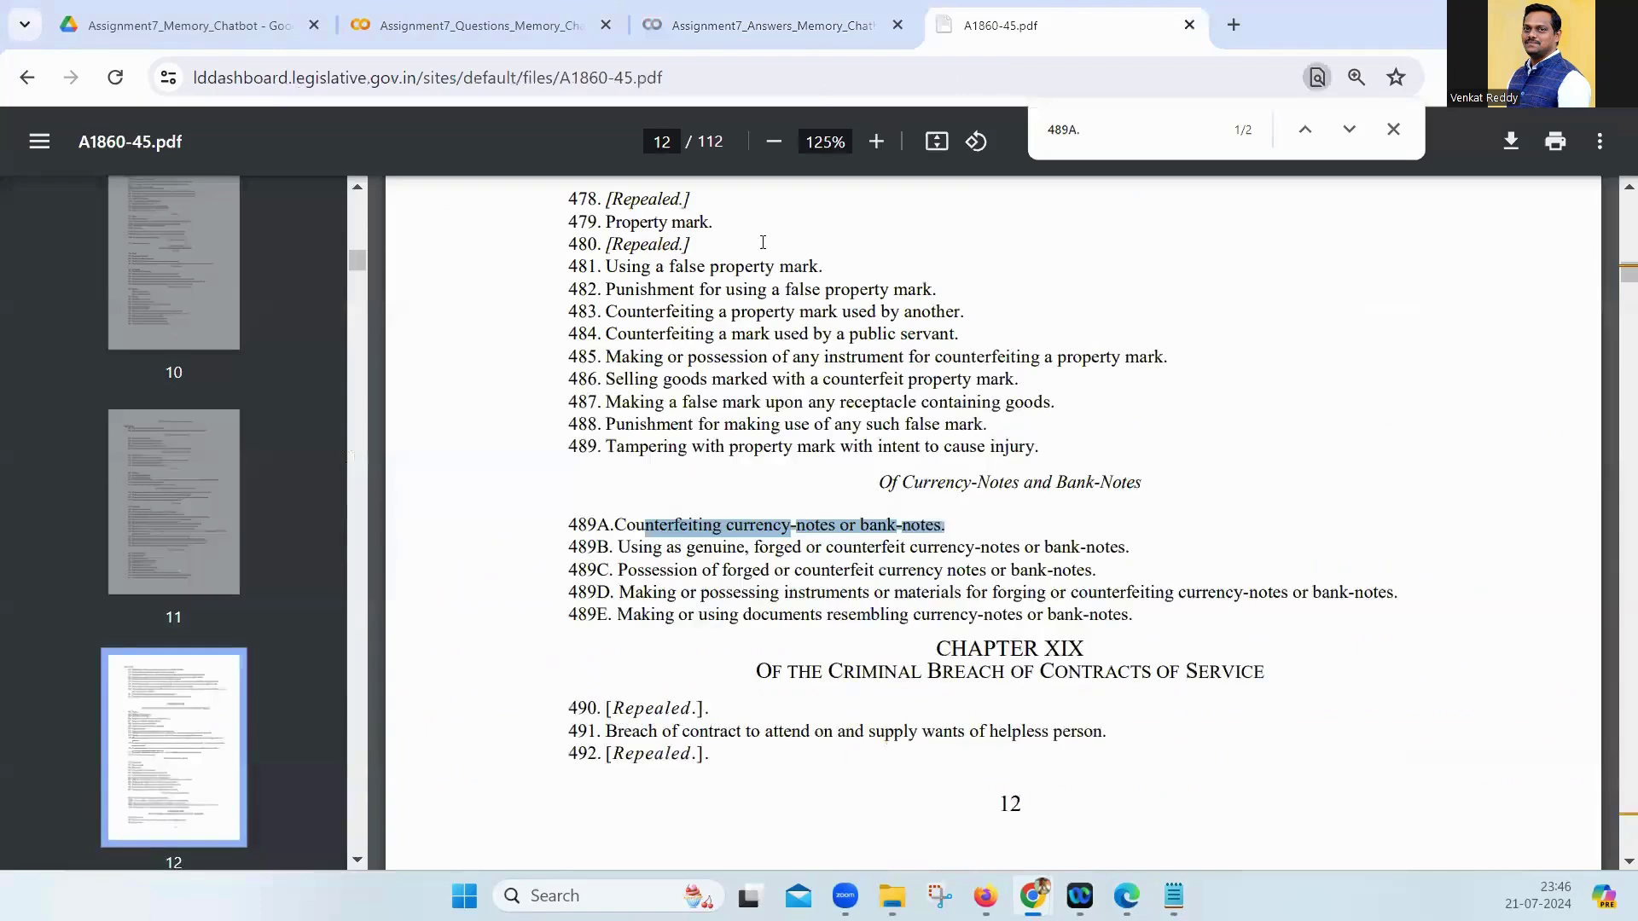
pyautogui.click(474, 29)
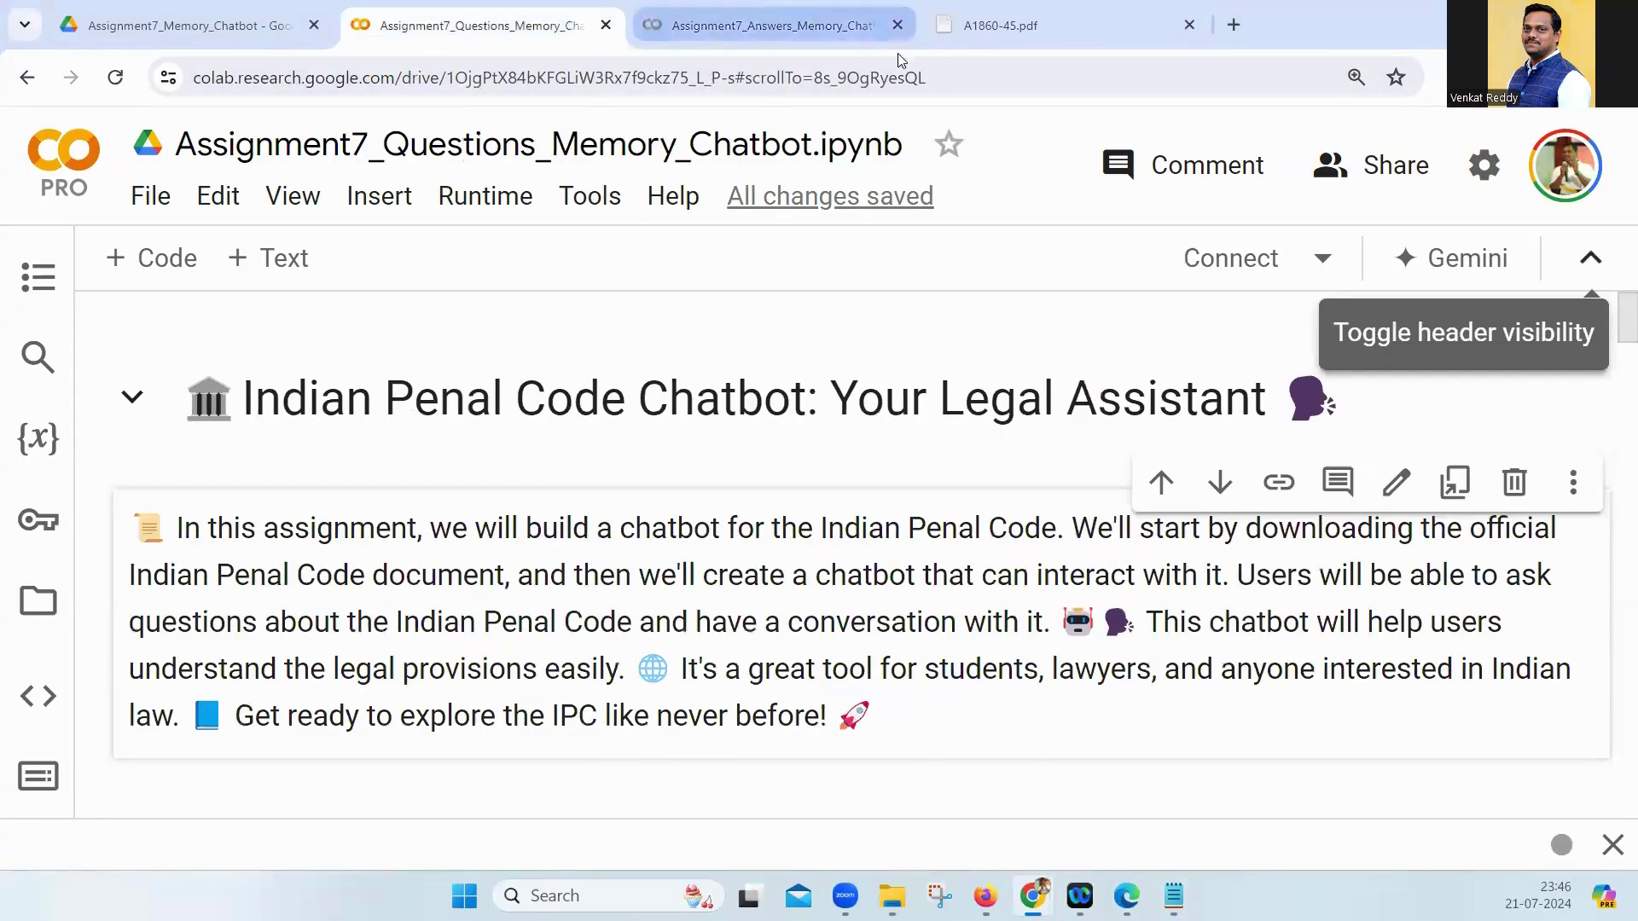
pyautogui.click(1050, 25)
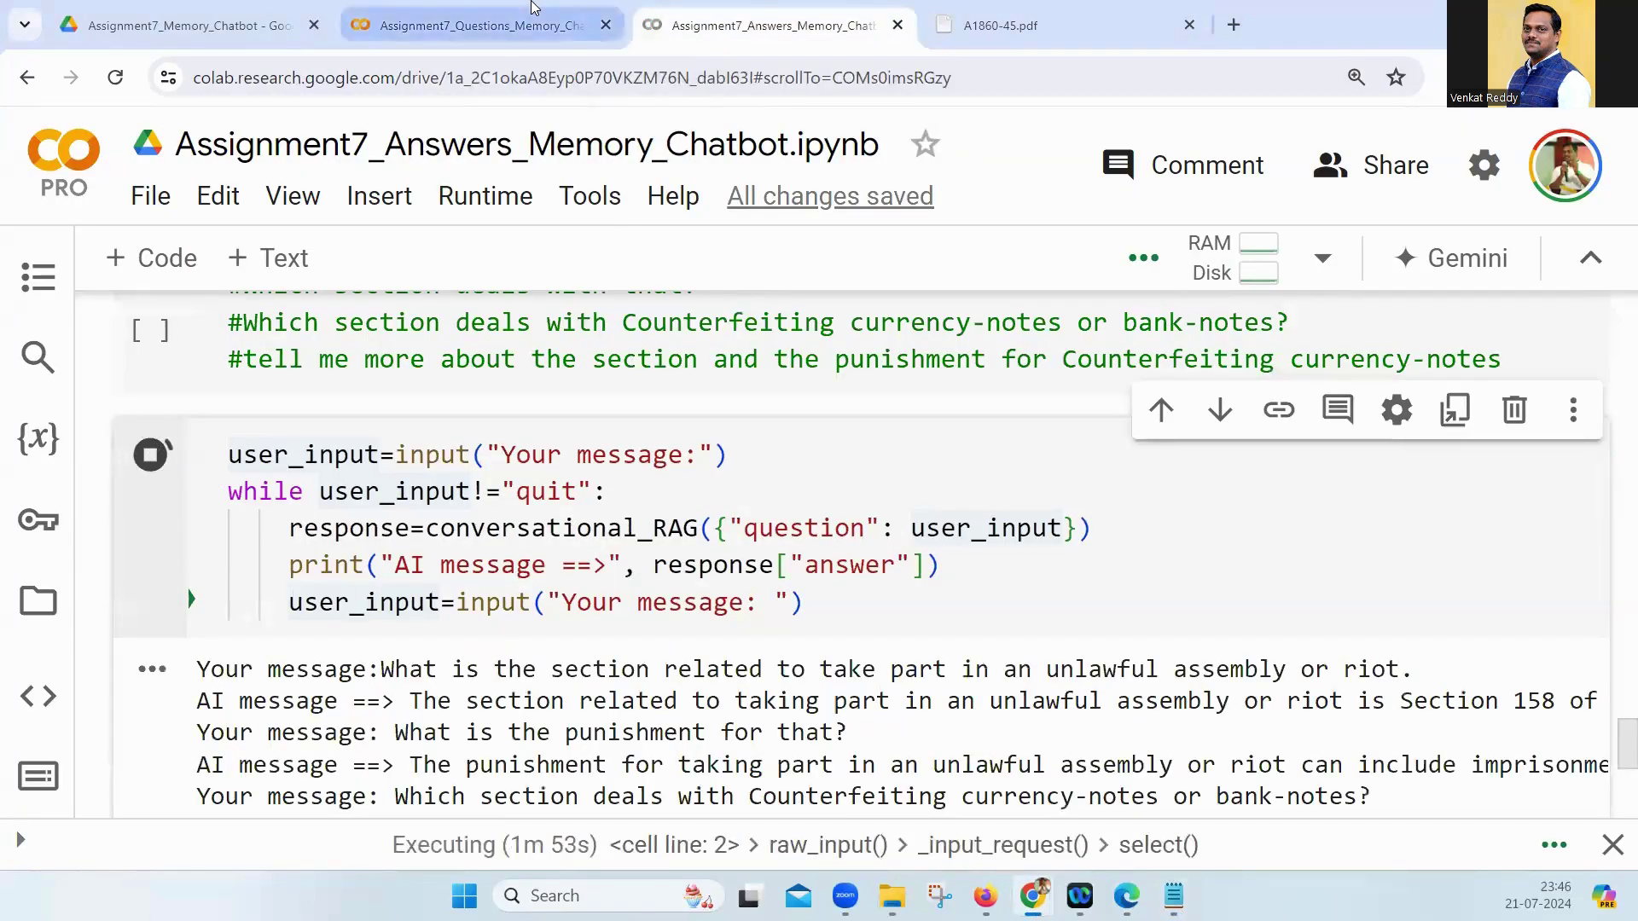
pyautogui.click(474, 25)
pyautogui.scroll(-1, 362, 661)
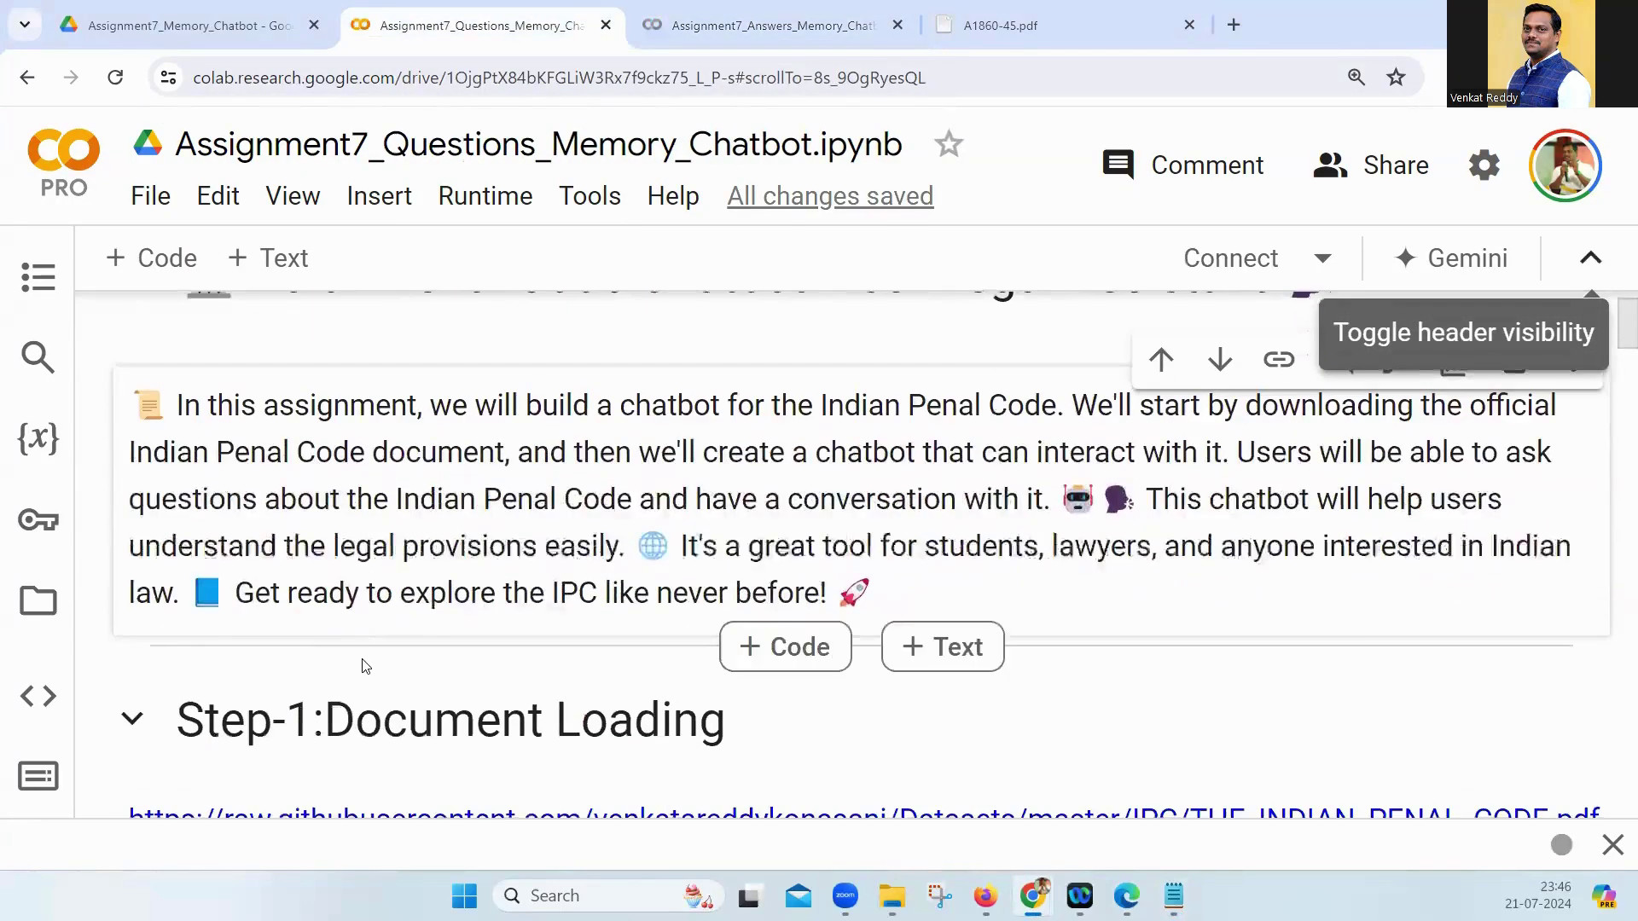
pyautogui.scroll(-2, 363, 661)
pyautogui.scroll(-1, 592, 337)
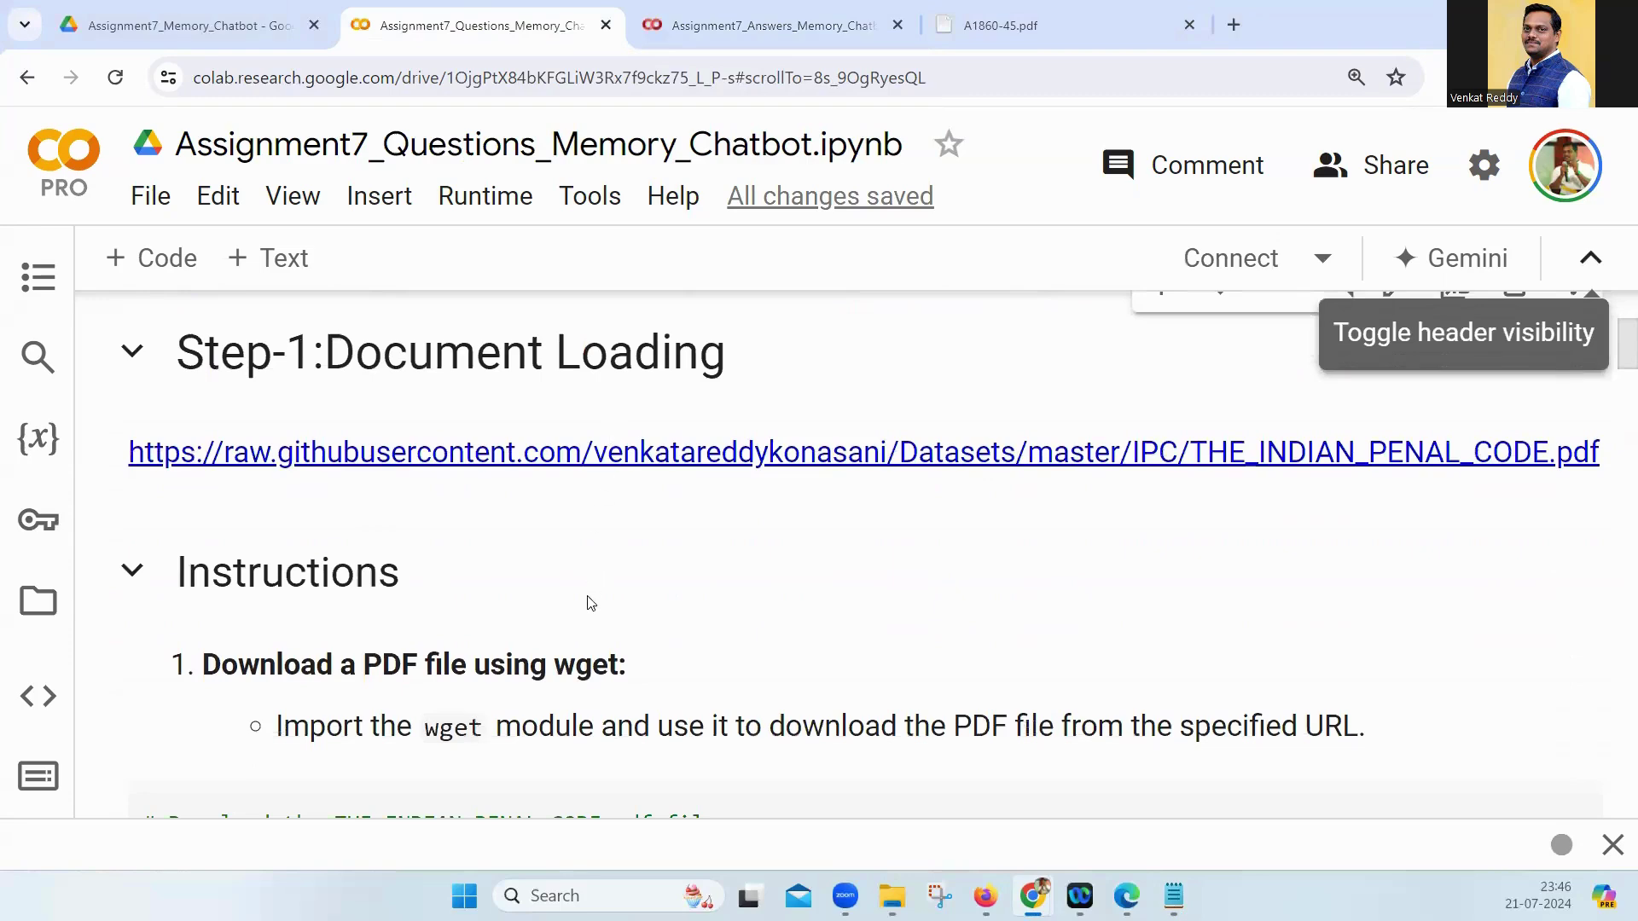
pyautogui.scroll(-2, 586, 604)
pyautogui.scroll(1, 589, 565)
pyautogui.scroll(1, 585, 560)
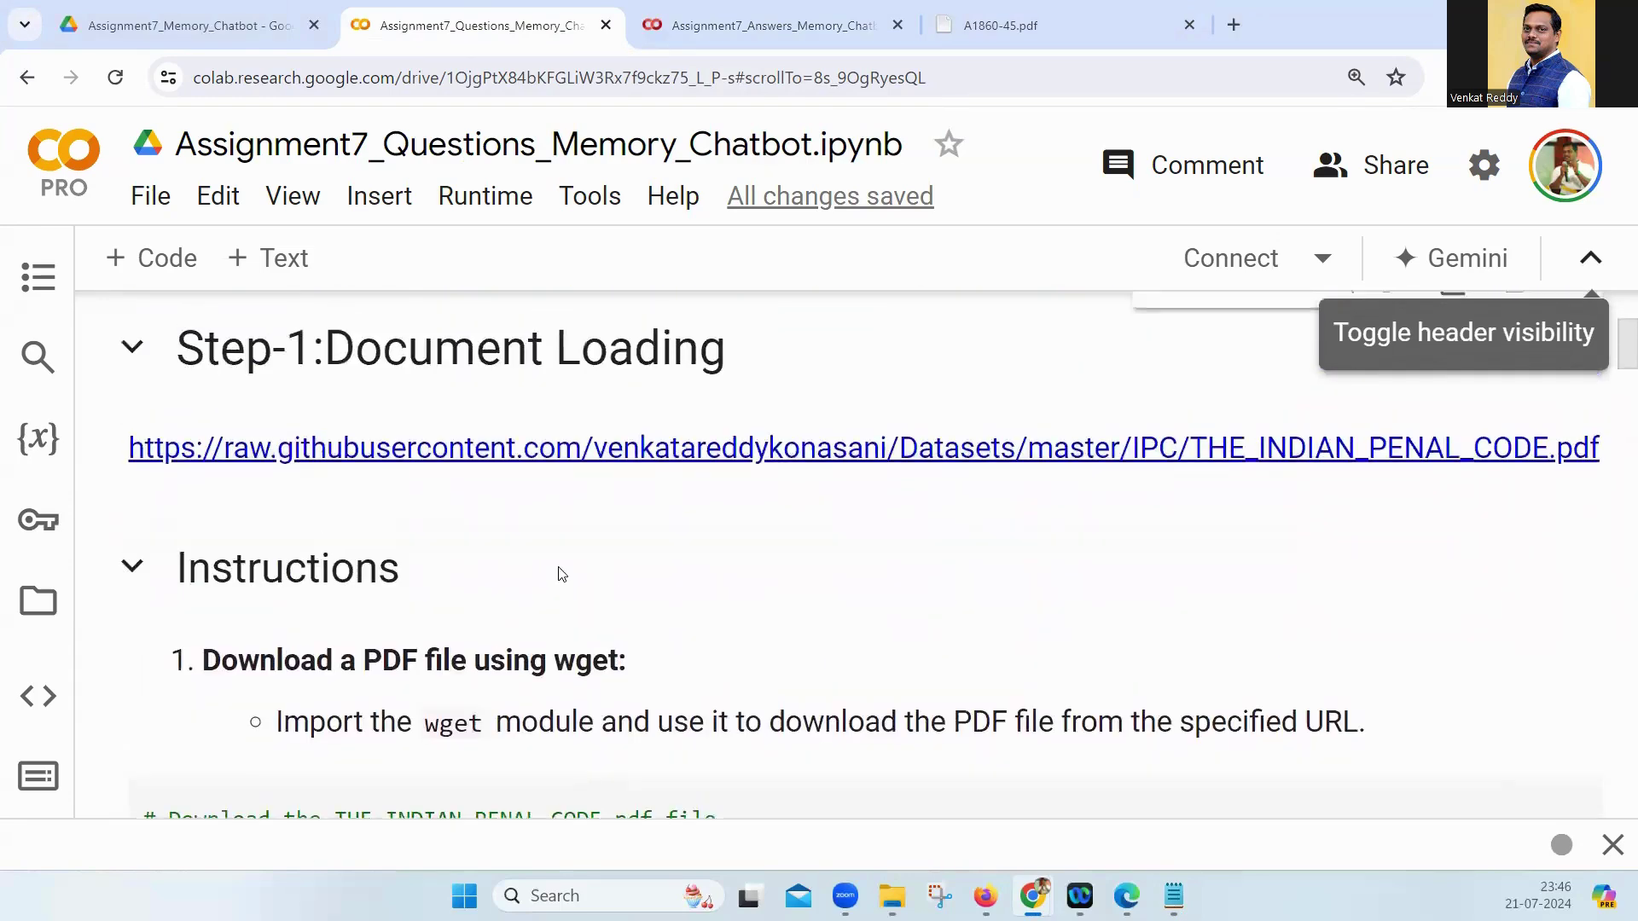
# Step: Use the table of contents to jump to Step-1: Document Loading, narrowing the contents panel
pyautogui.click(39, 276)
pyautogui.scroll(-1, 264, 475)
pyautogui.scroll(-3, 260, 487)
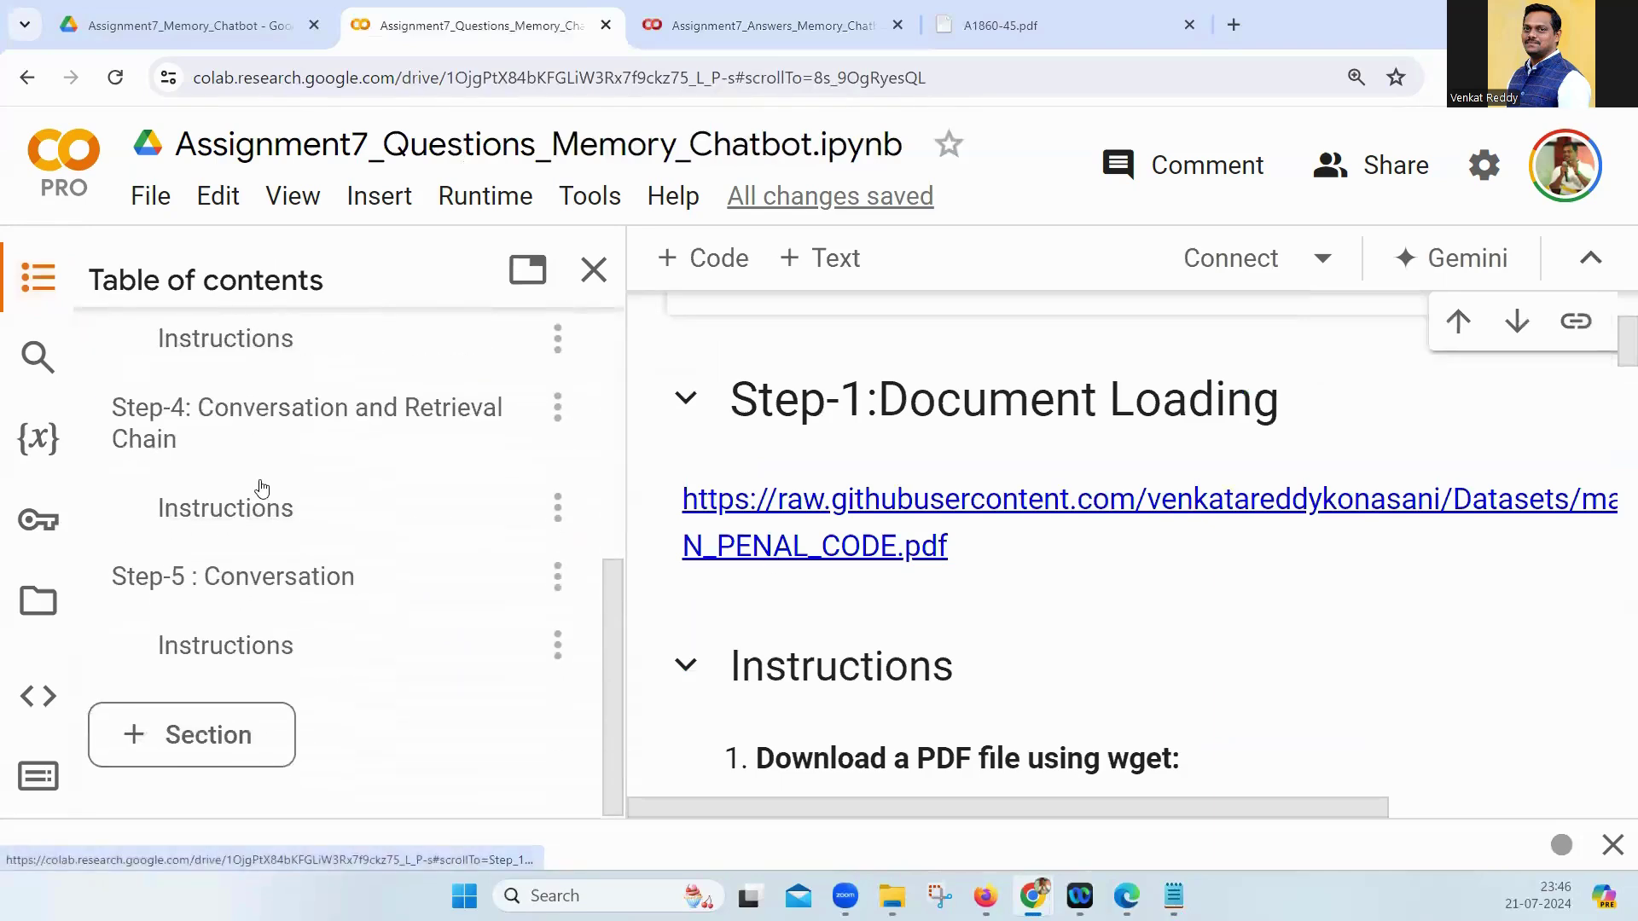
pyautogui.scroll(4, 275, 518)
pyautogui.click(227, 463)
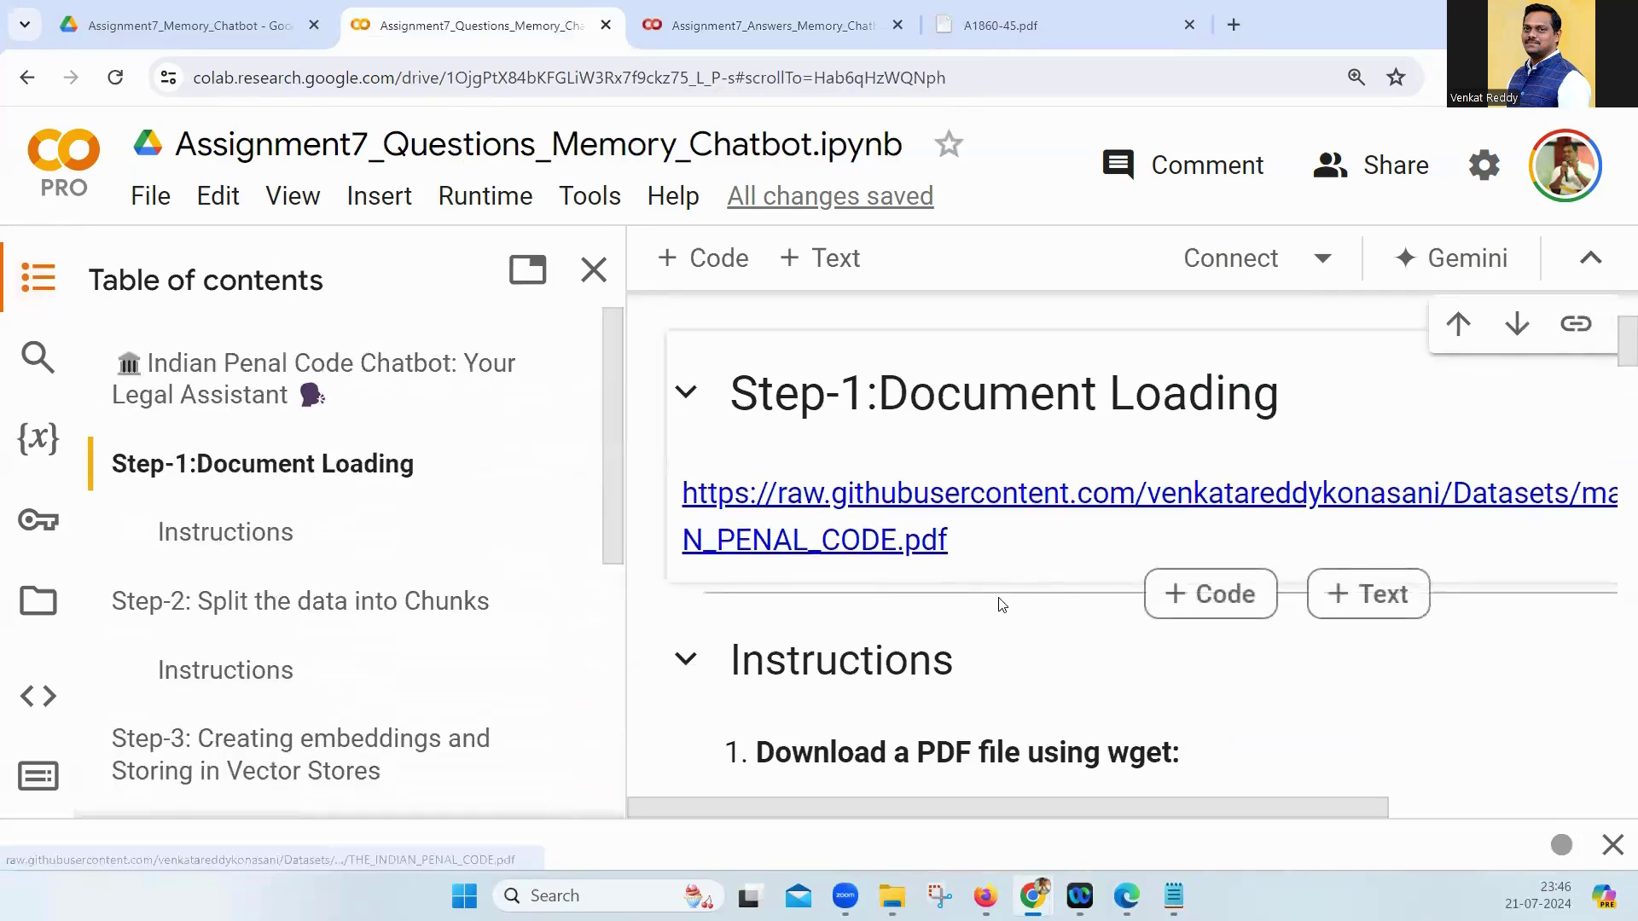
pyautogui.scroll(-2, 917, 484)
pyautogui.scroll(2, 916, 485)
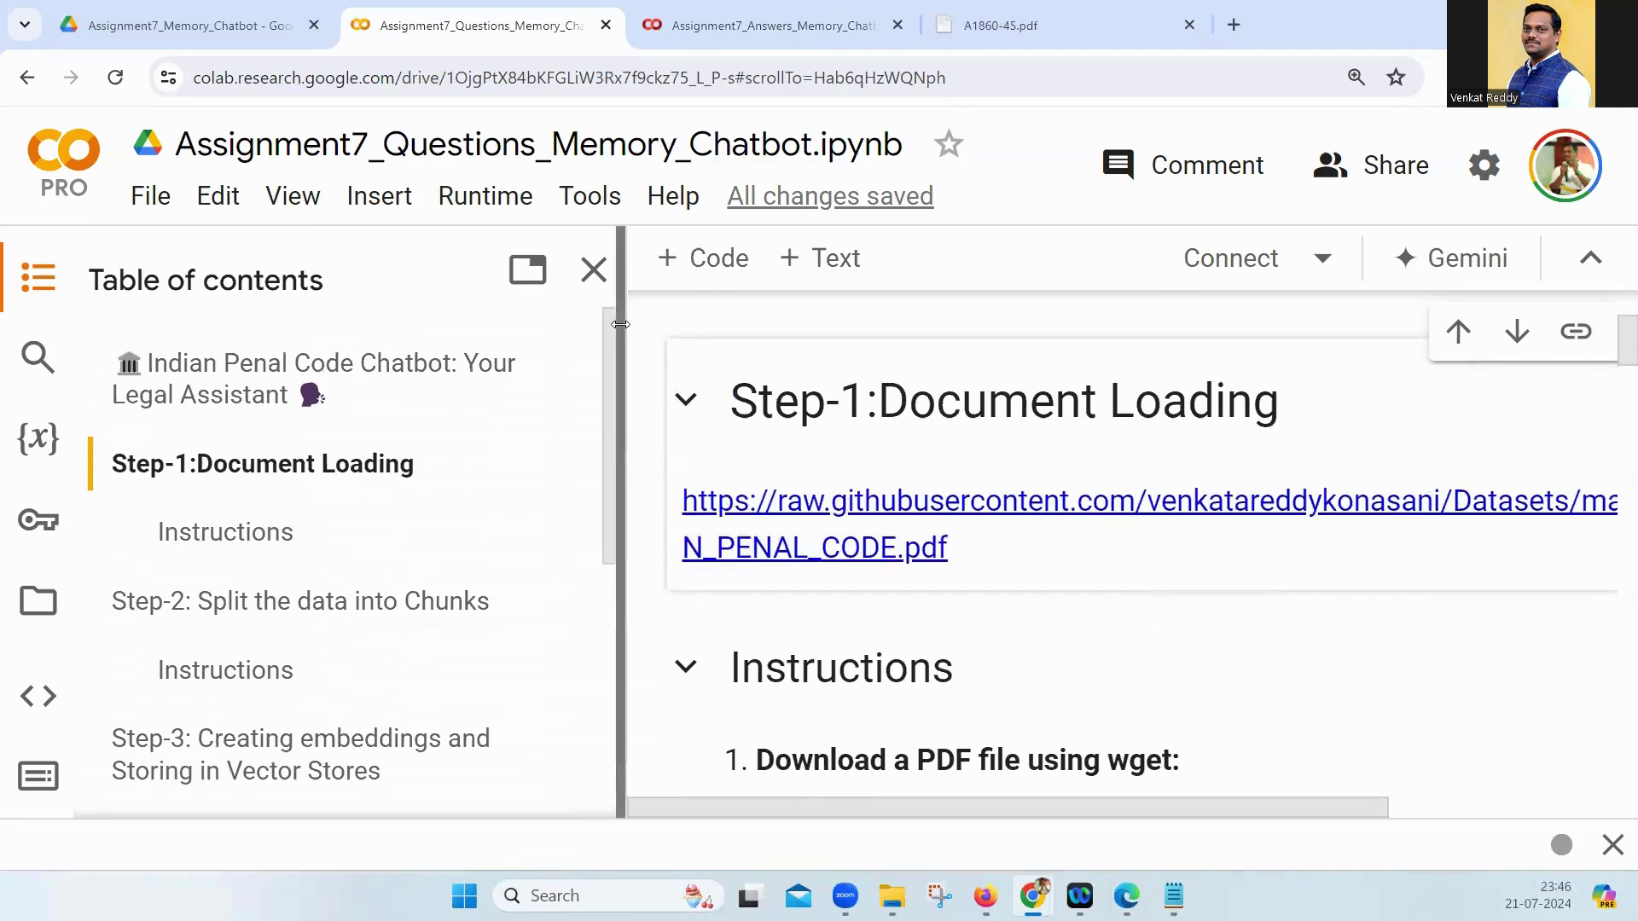
pyautogui.moveTo(627, 340); pyautogui.dragTo(495, 345)
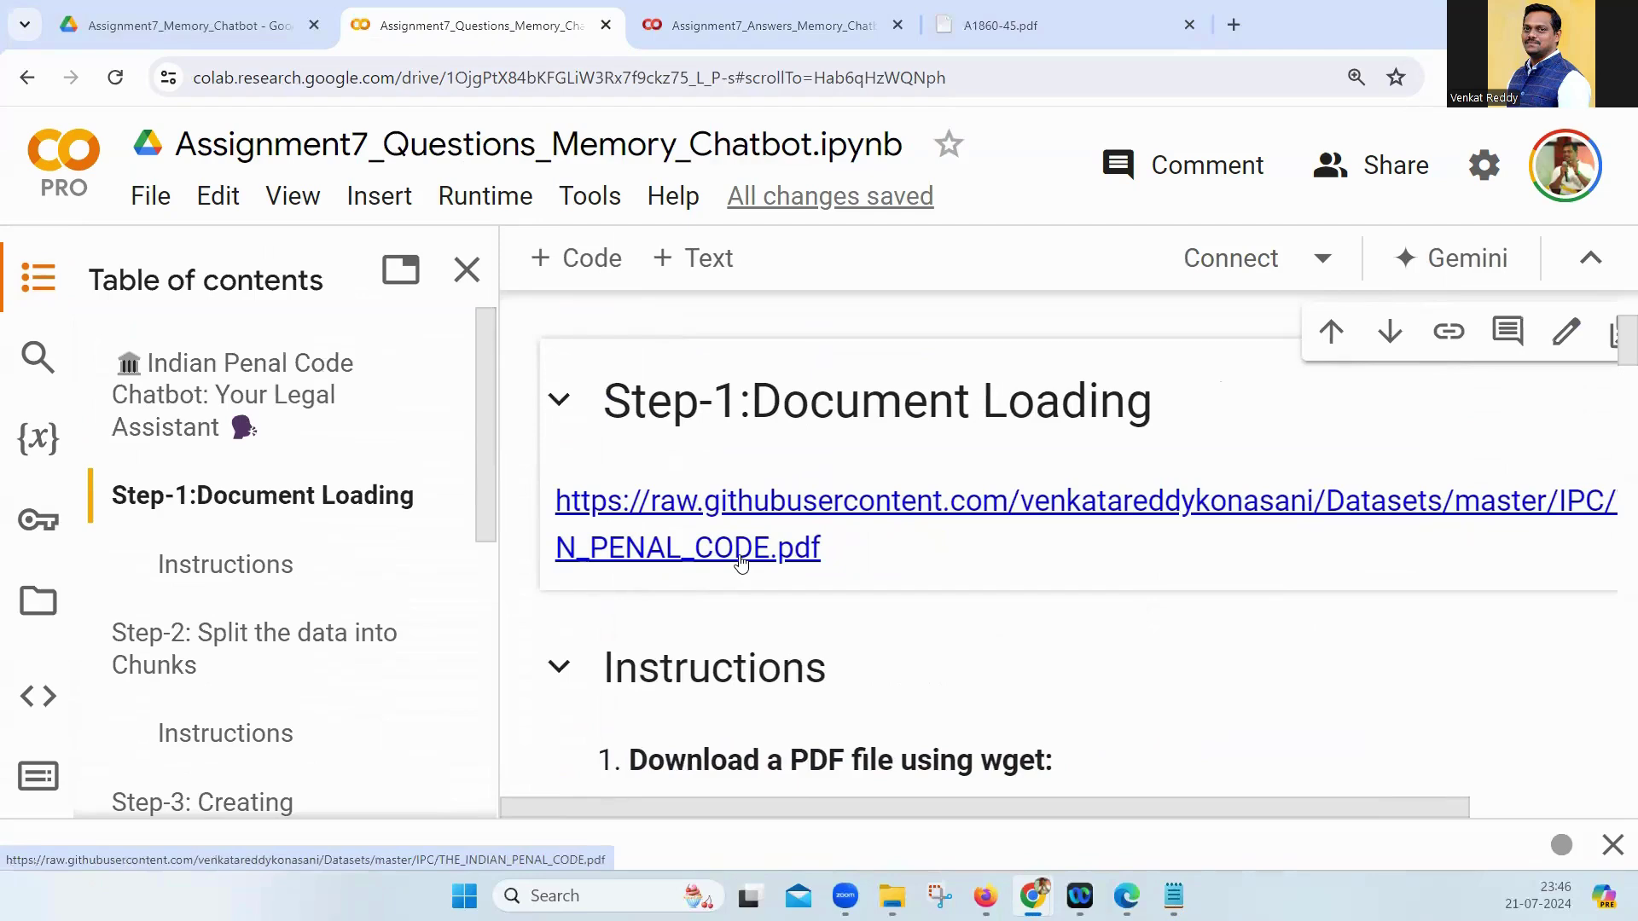
pyautogui.scroll(-1, 740, 563)
pyautogui.scroll(-1, 720, 441)
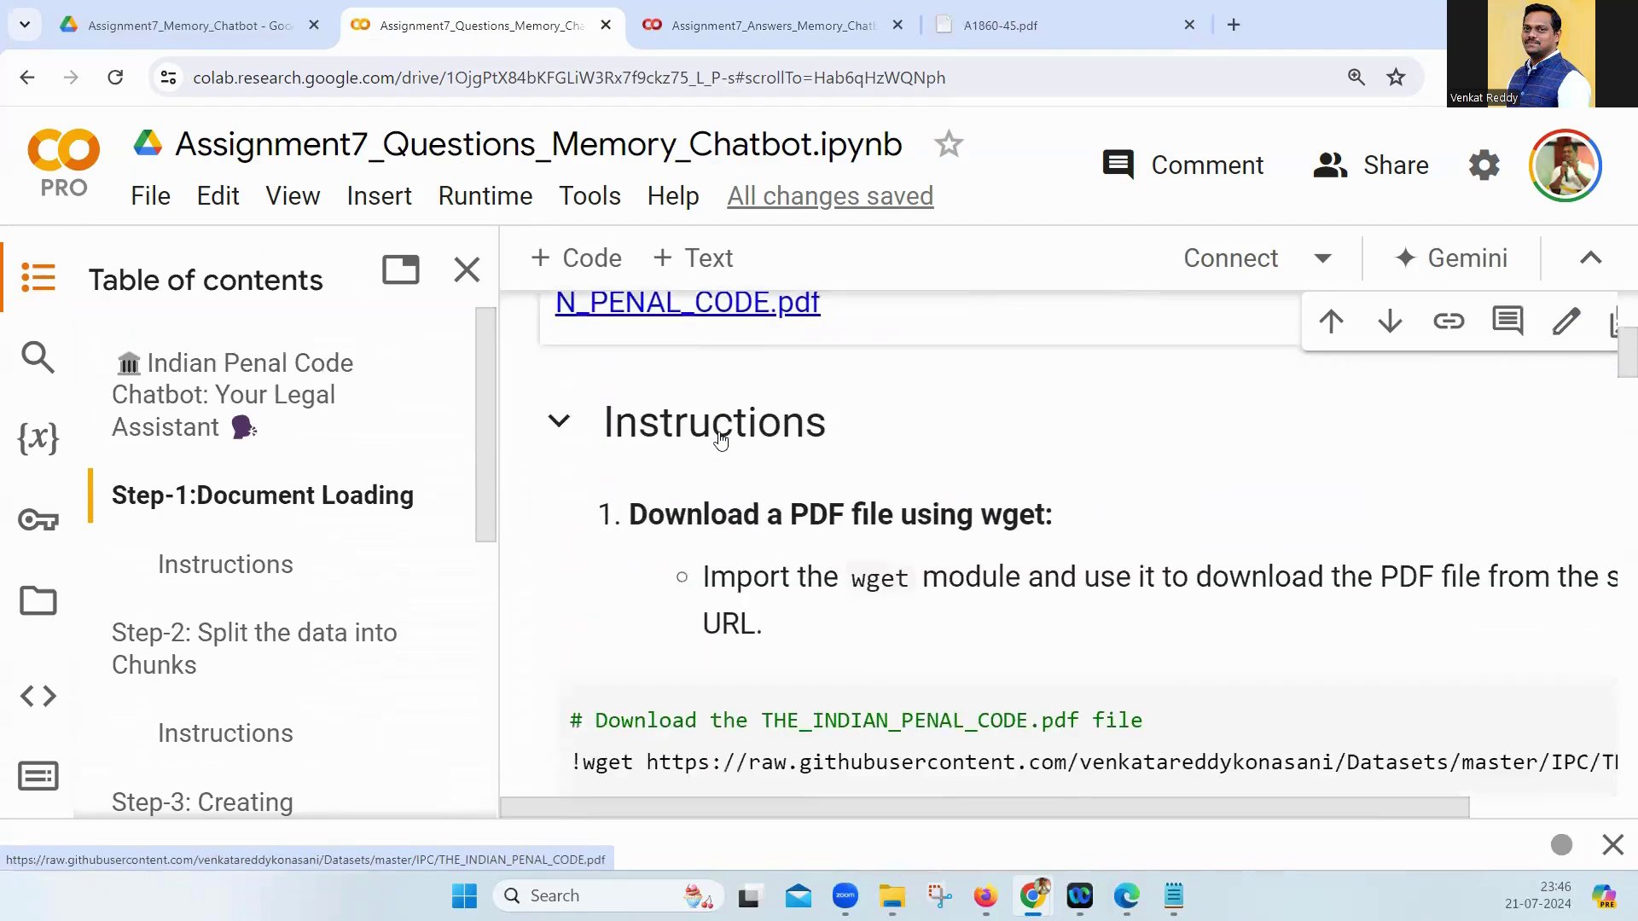
pyautogui.scroll(-2, 801, 512)
pyautogui.scroll(-2, 800, 579)
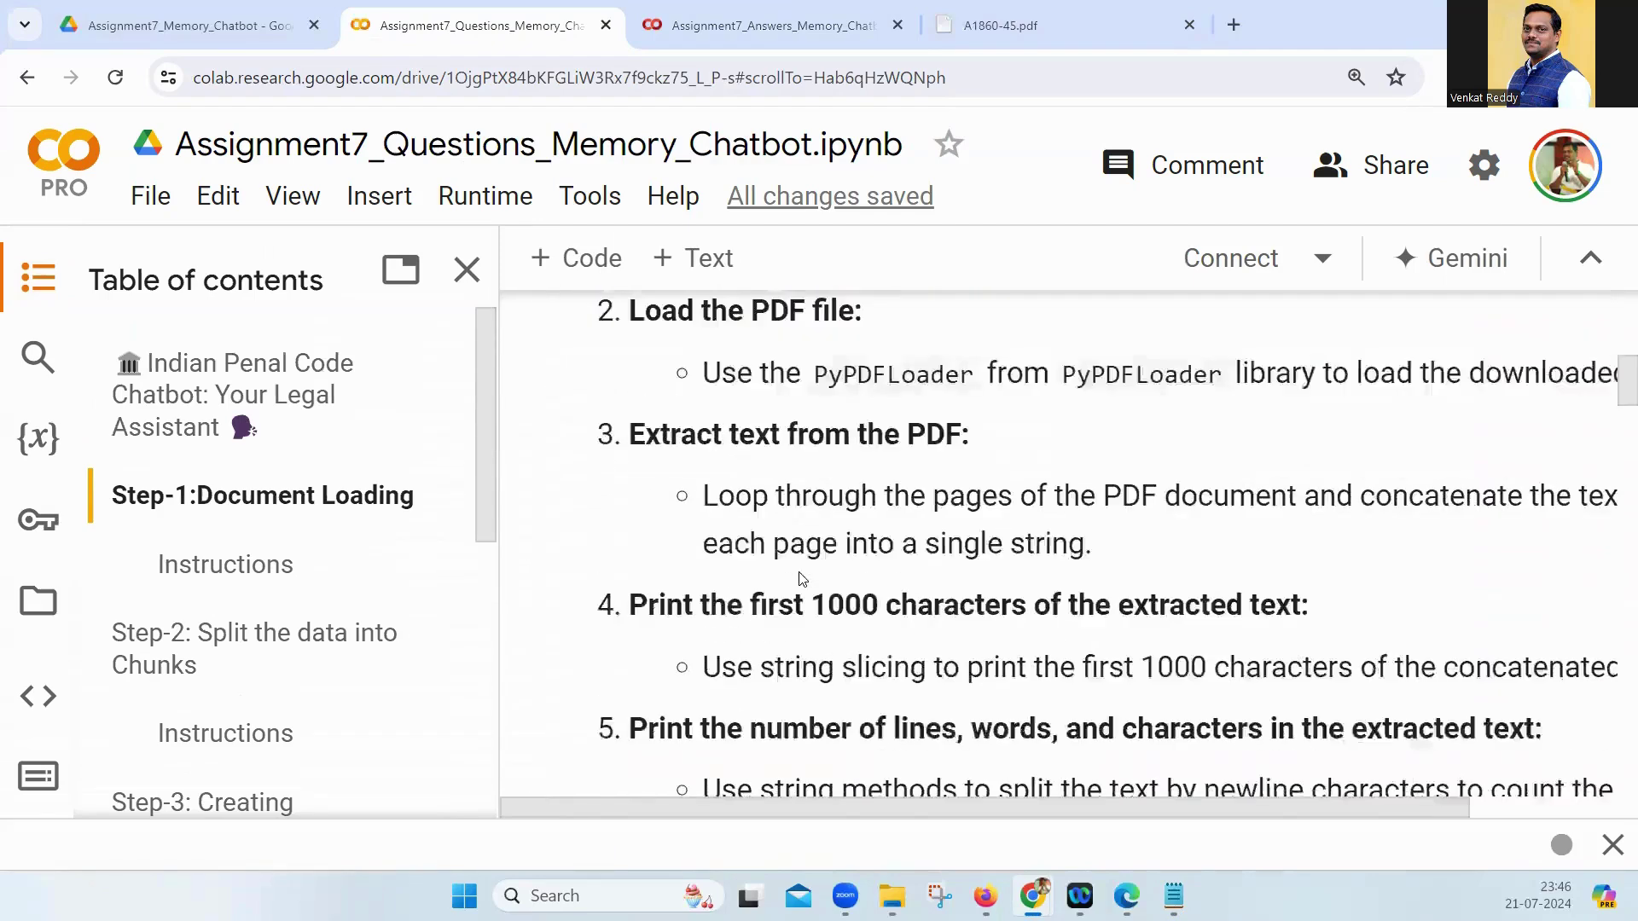
pyautogui.scroll(-2, 800, 579)
pyautogui.scroll(-2, 793, 578)
pyautogui.scroll(2, 787, 564)
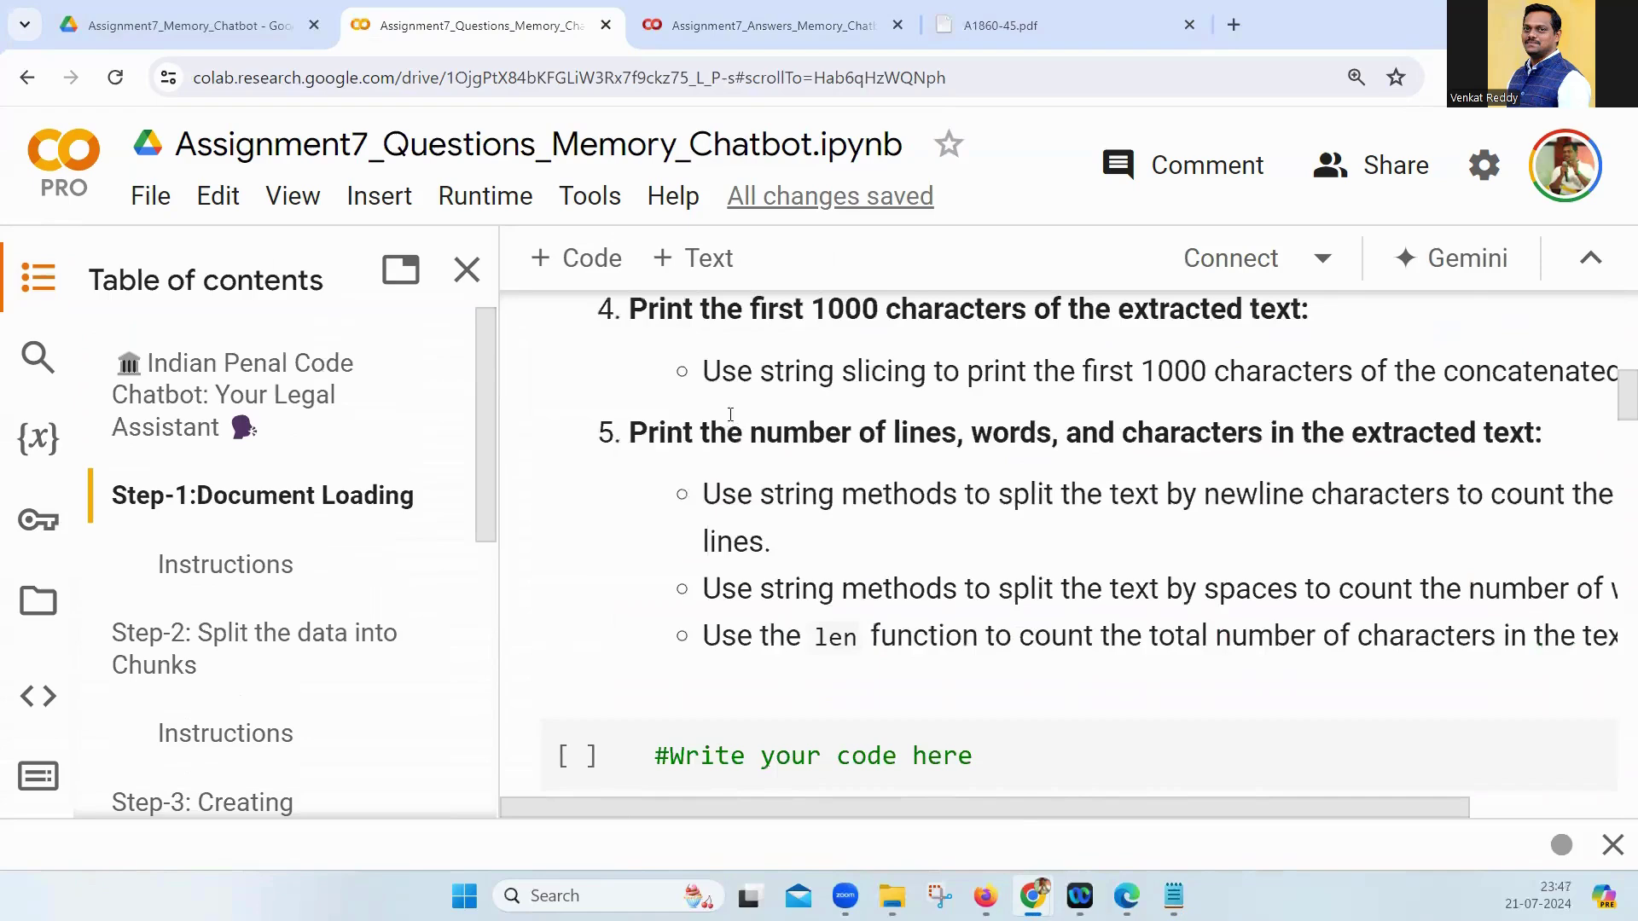
pyautogui.scroll(-3, 730, 422)
pyautogui.scroll(-2, 739, 487)
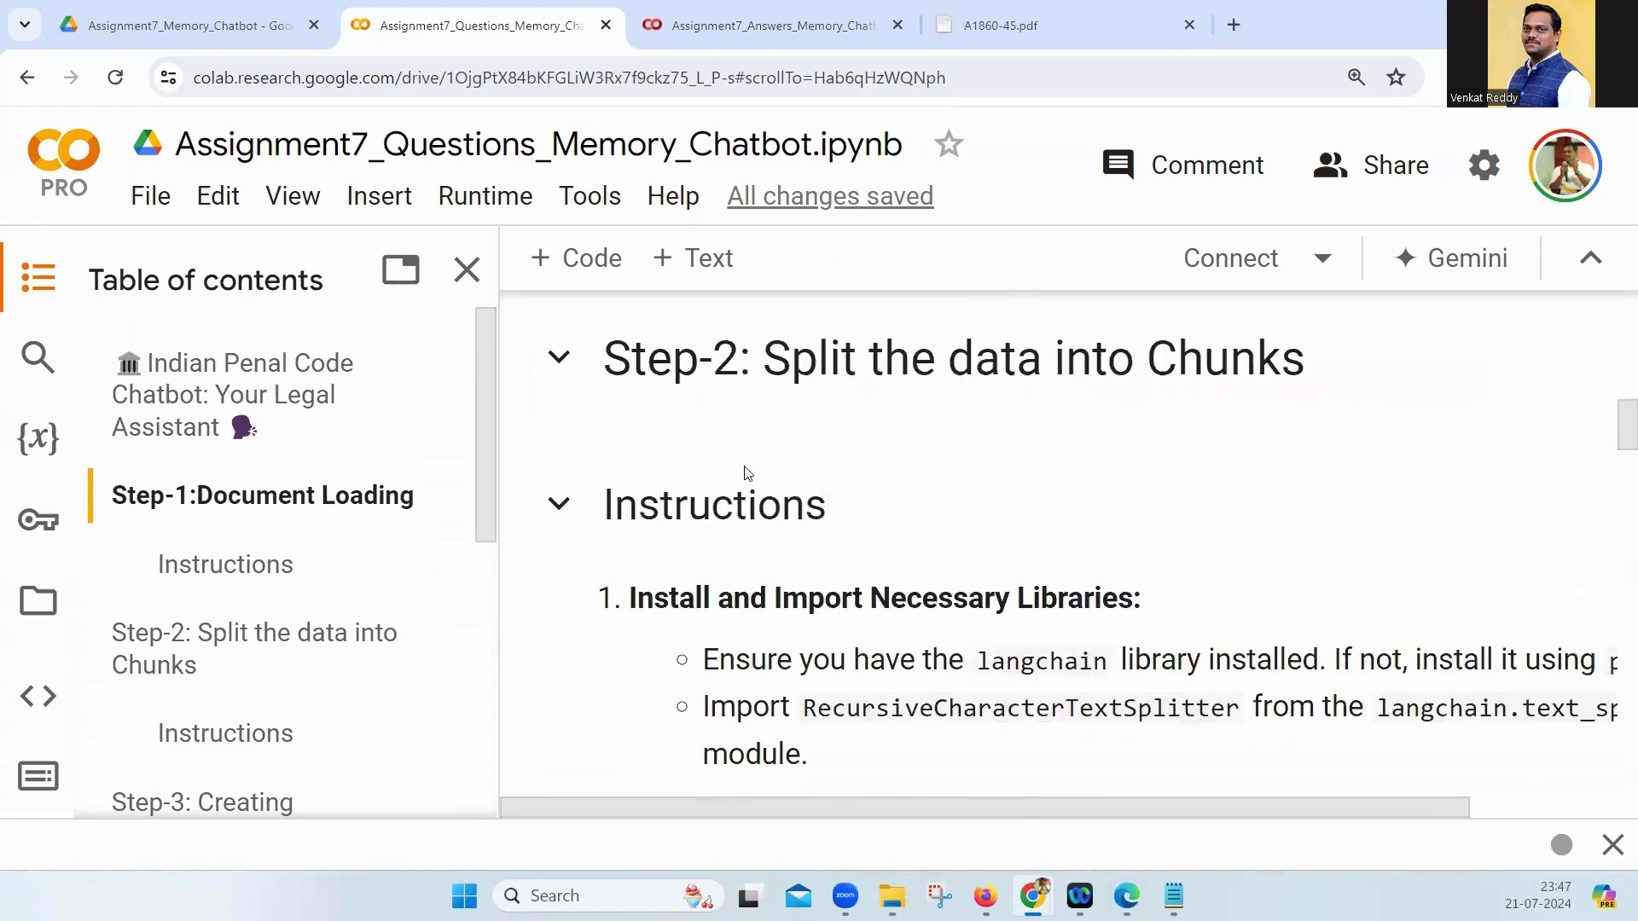
pyautogui.scroll(4, 757, 405)
pyautogui.scroll(-3, 775, 448)
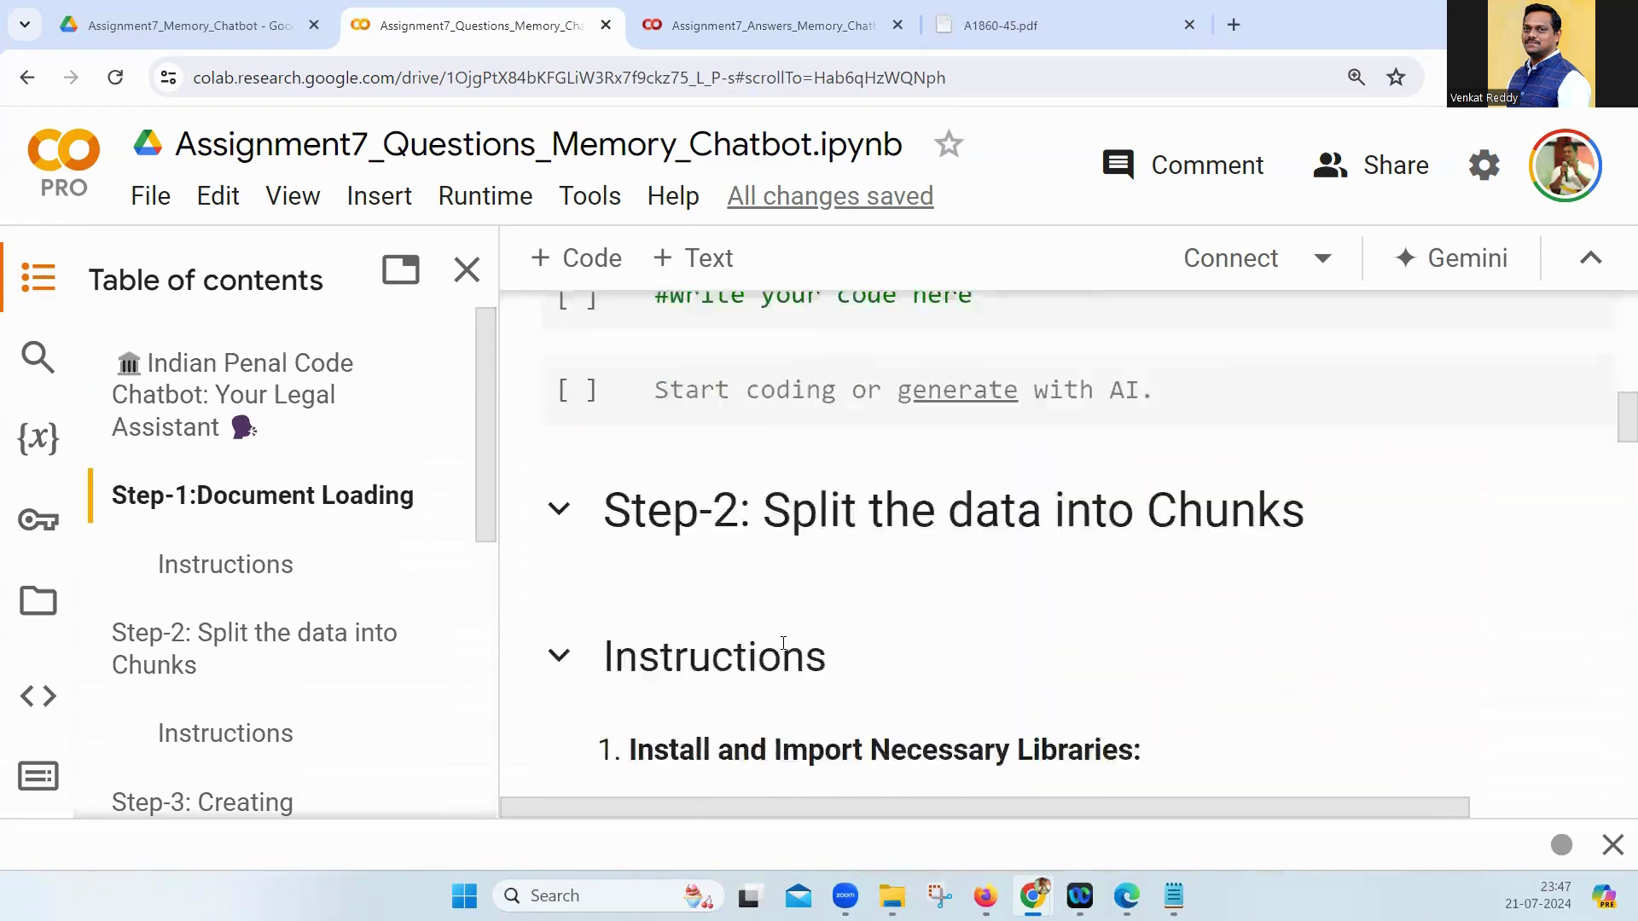
pyautogui.scroll(-1, 783, 643)
pyautogui.scroll(-3, 802, 545)
pyautogui.scroll(-2, 803, 539)
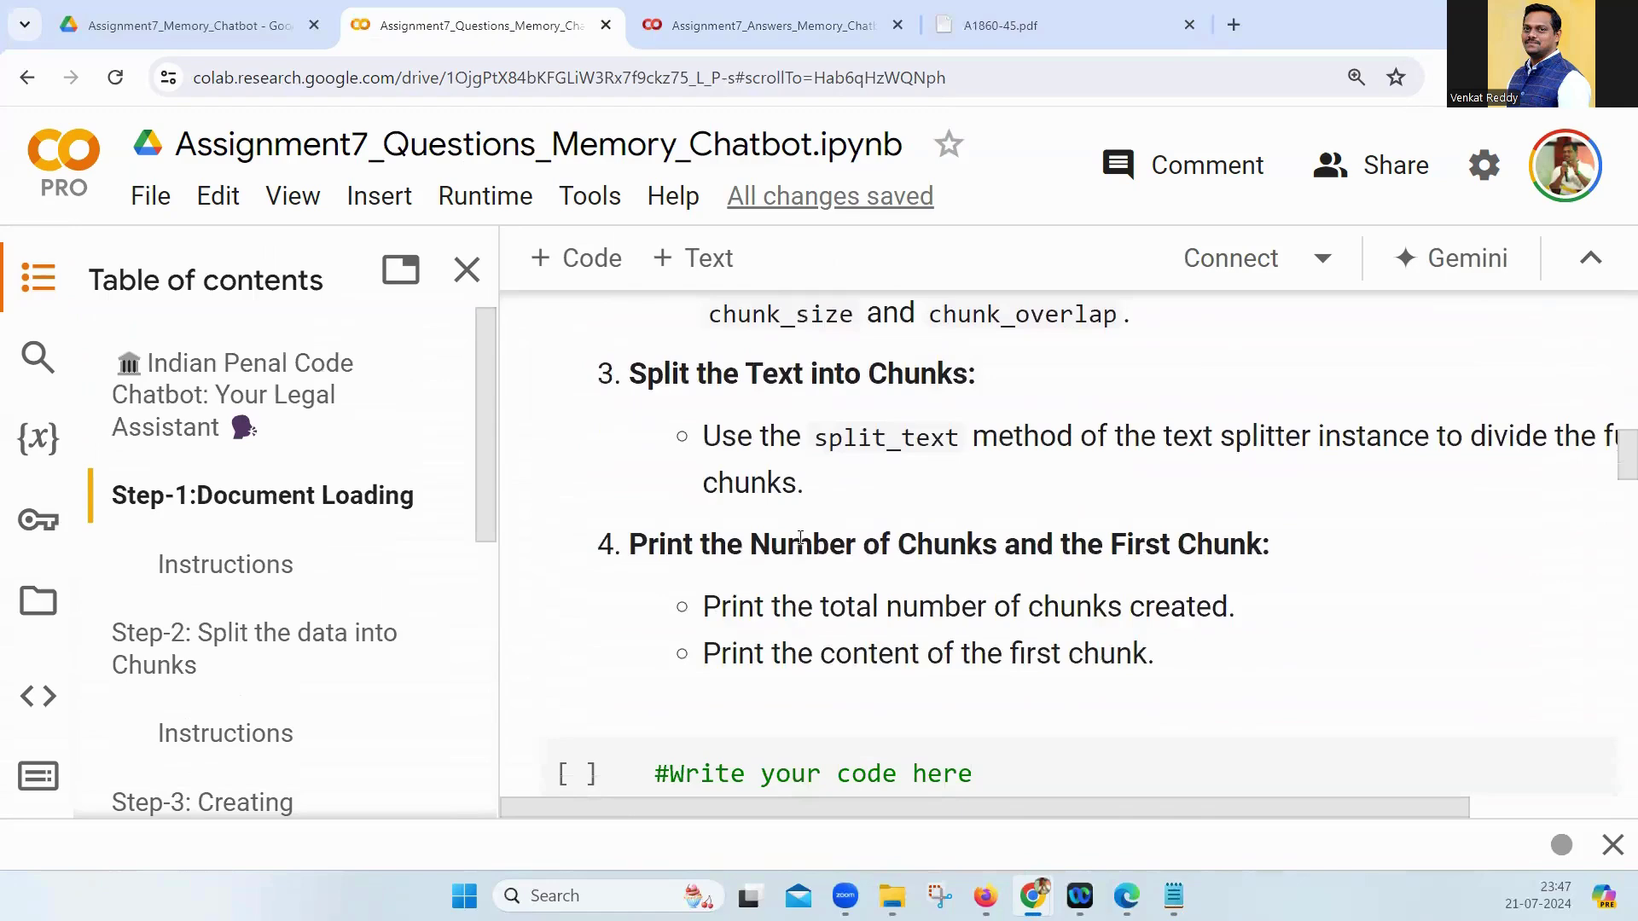
pyautogui.scroll(-1, 801, 538)
pyautogui.scroll(-2, 797, 531)
pyautogui.scroll(-1, 794, 528)
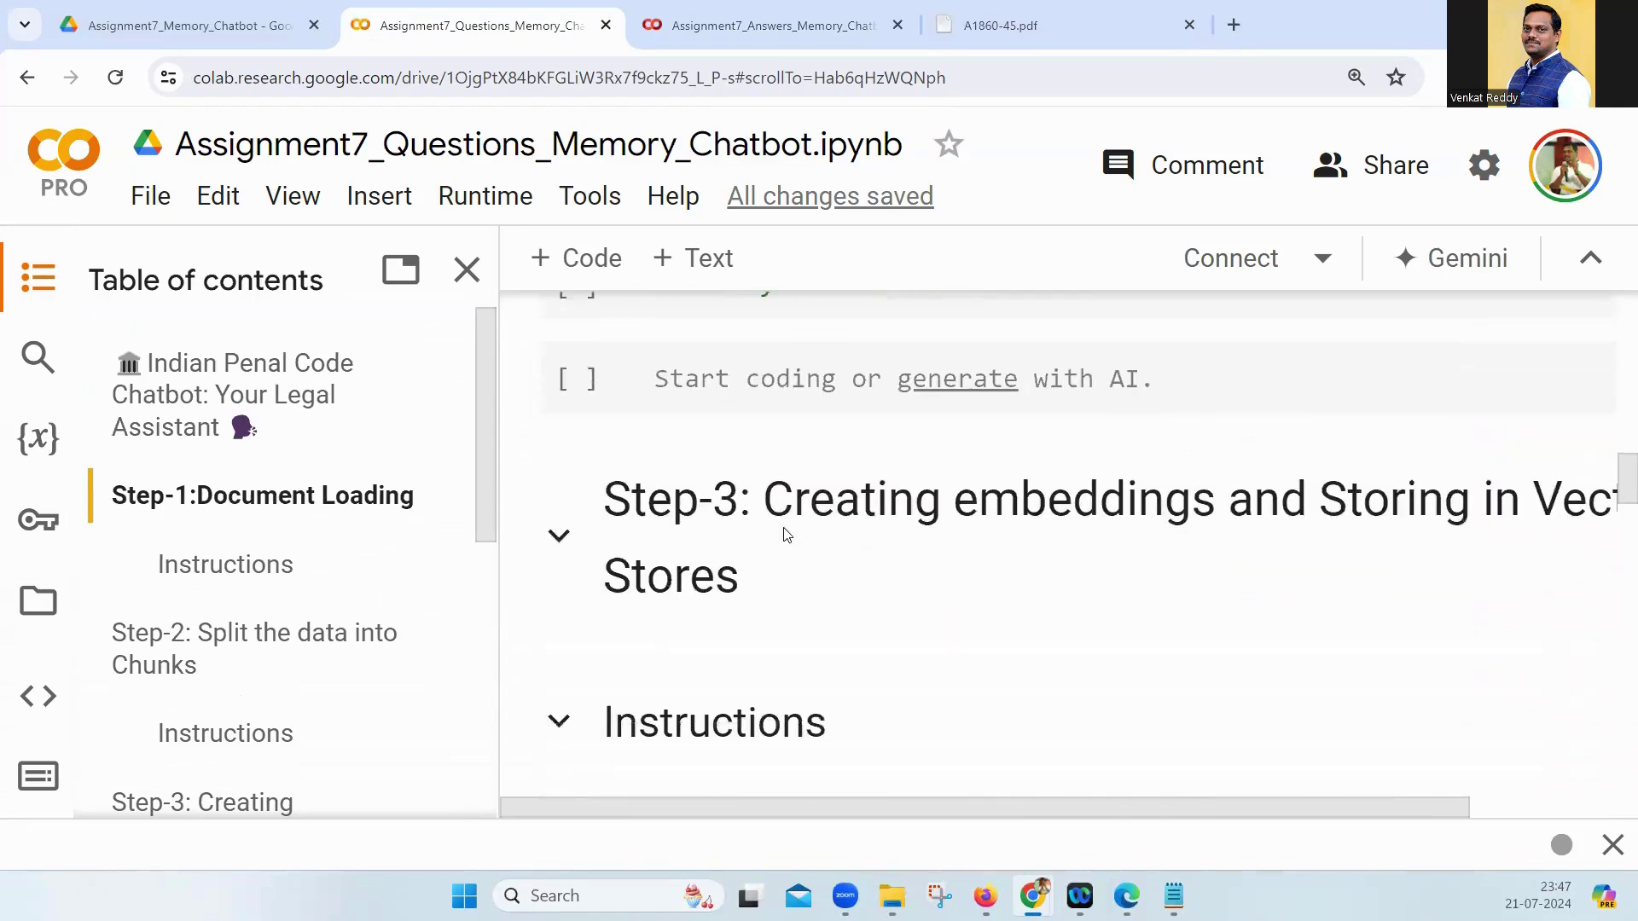
pyautogui.scroll(-1, 765, 494)
pyautogui.scroll(-1, 765, 480)
pyautogui.scroll(1, 794, 474)
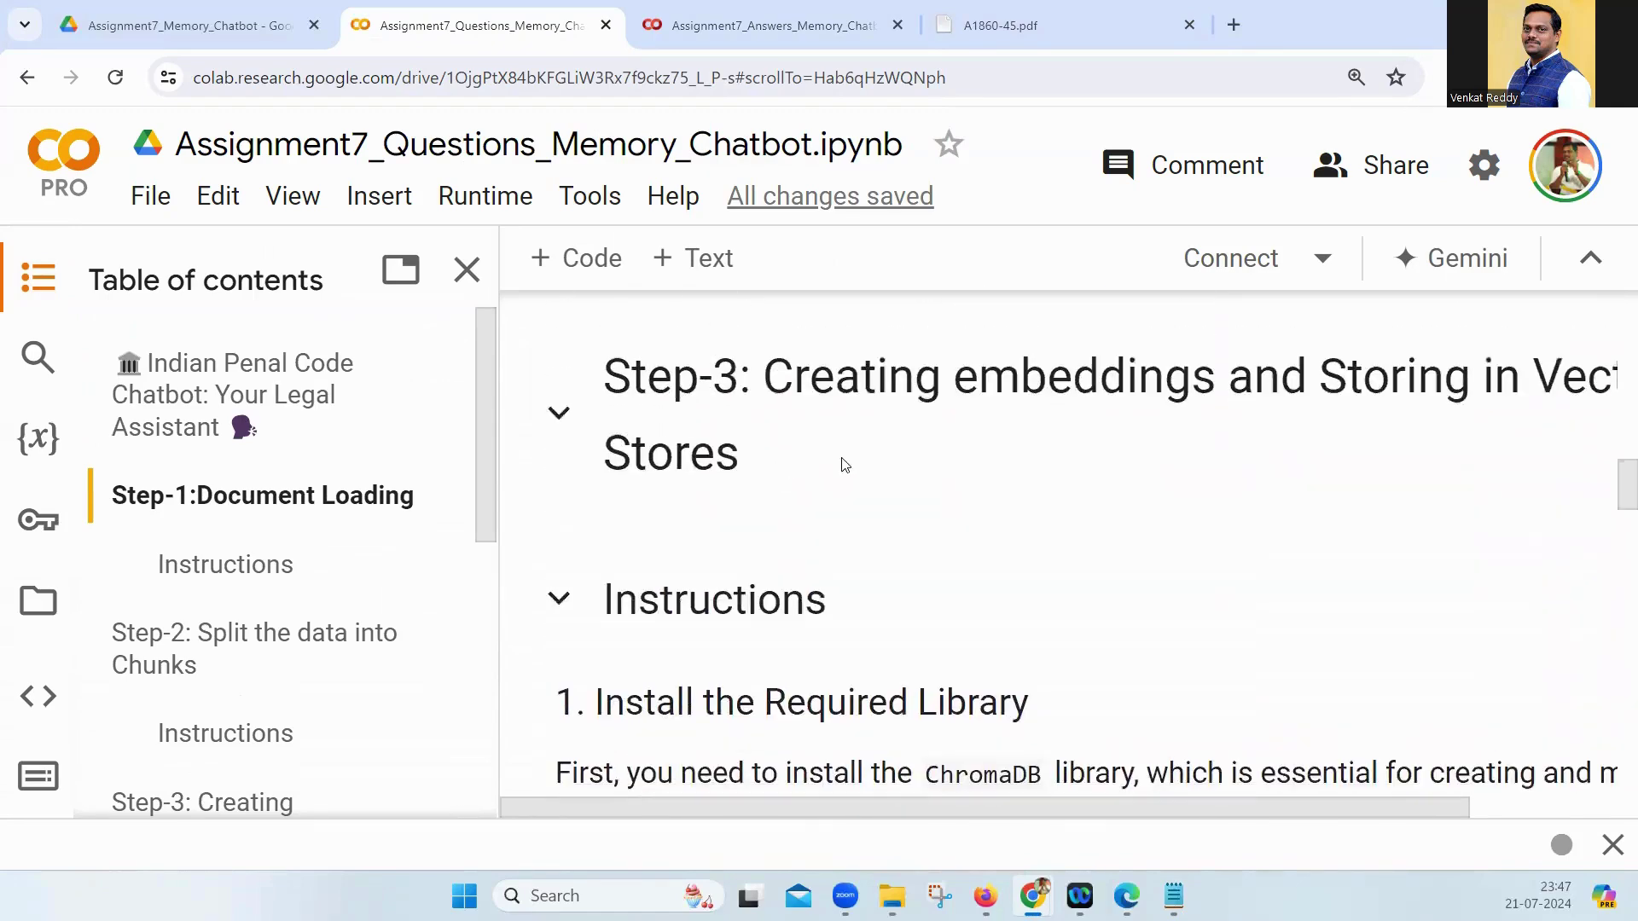
# Step: Close the table of contents sidebar to widen the Questions notebook
pyautogui.click(468, 270)
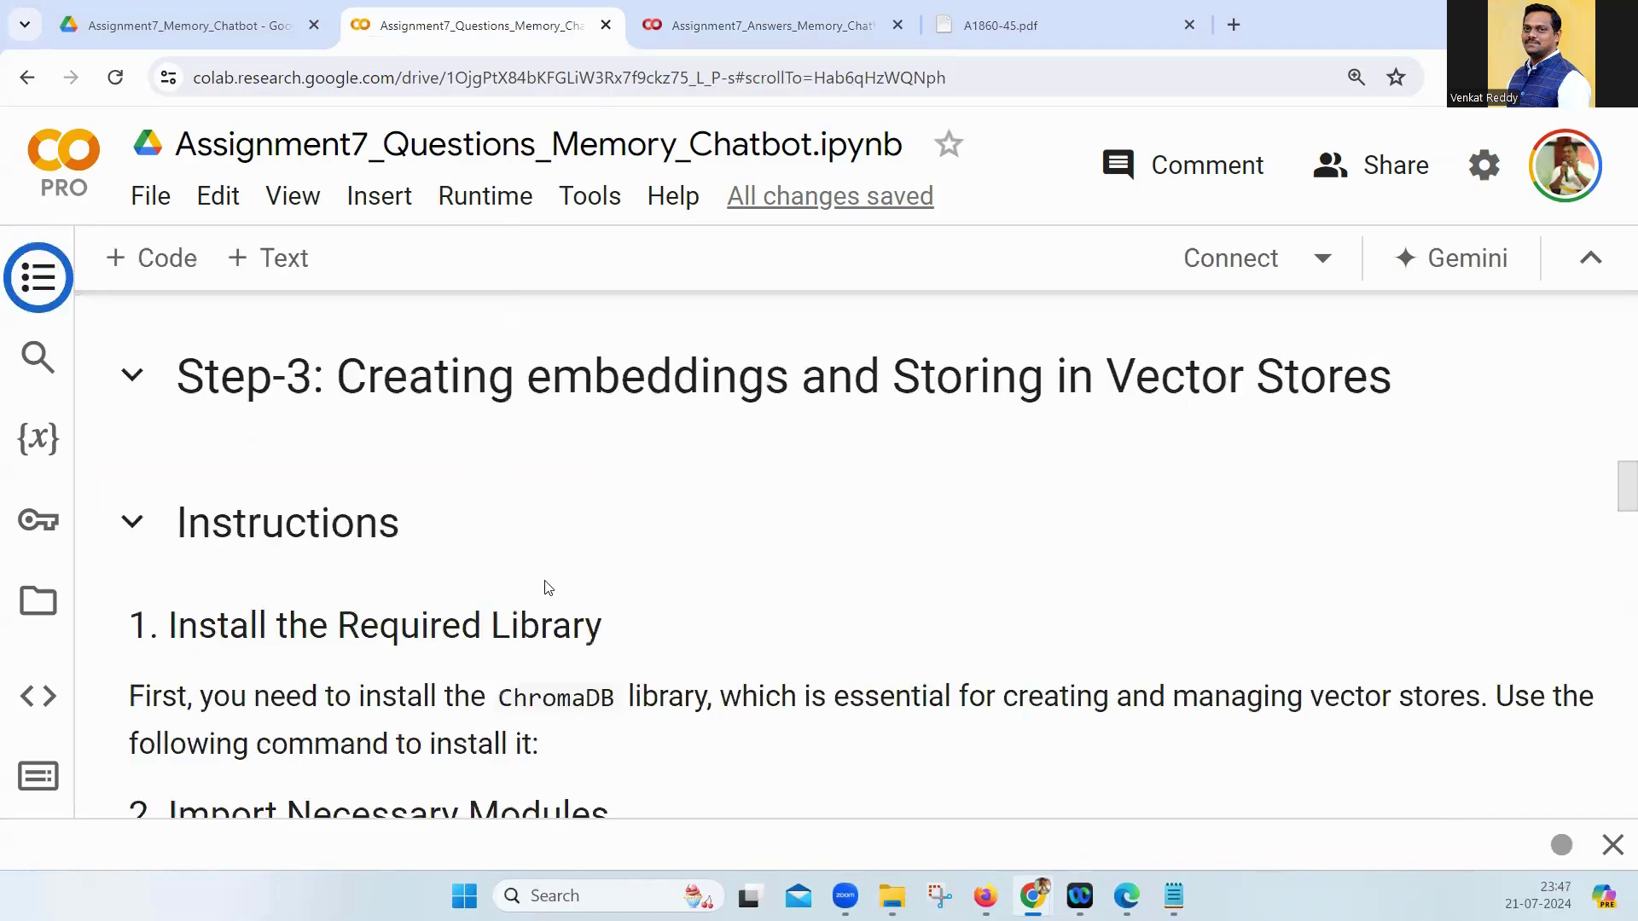
pyautogui.scroll(-2, 541, 576)
pyautogui.scroll(-3, 441, 546)
pyautogui.scroll(-2, 433, 543)
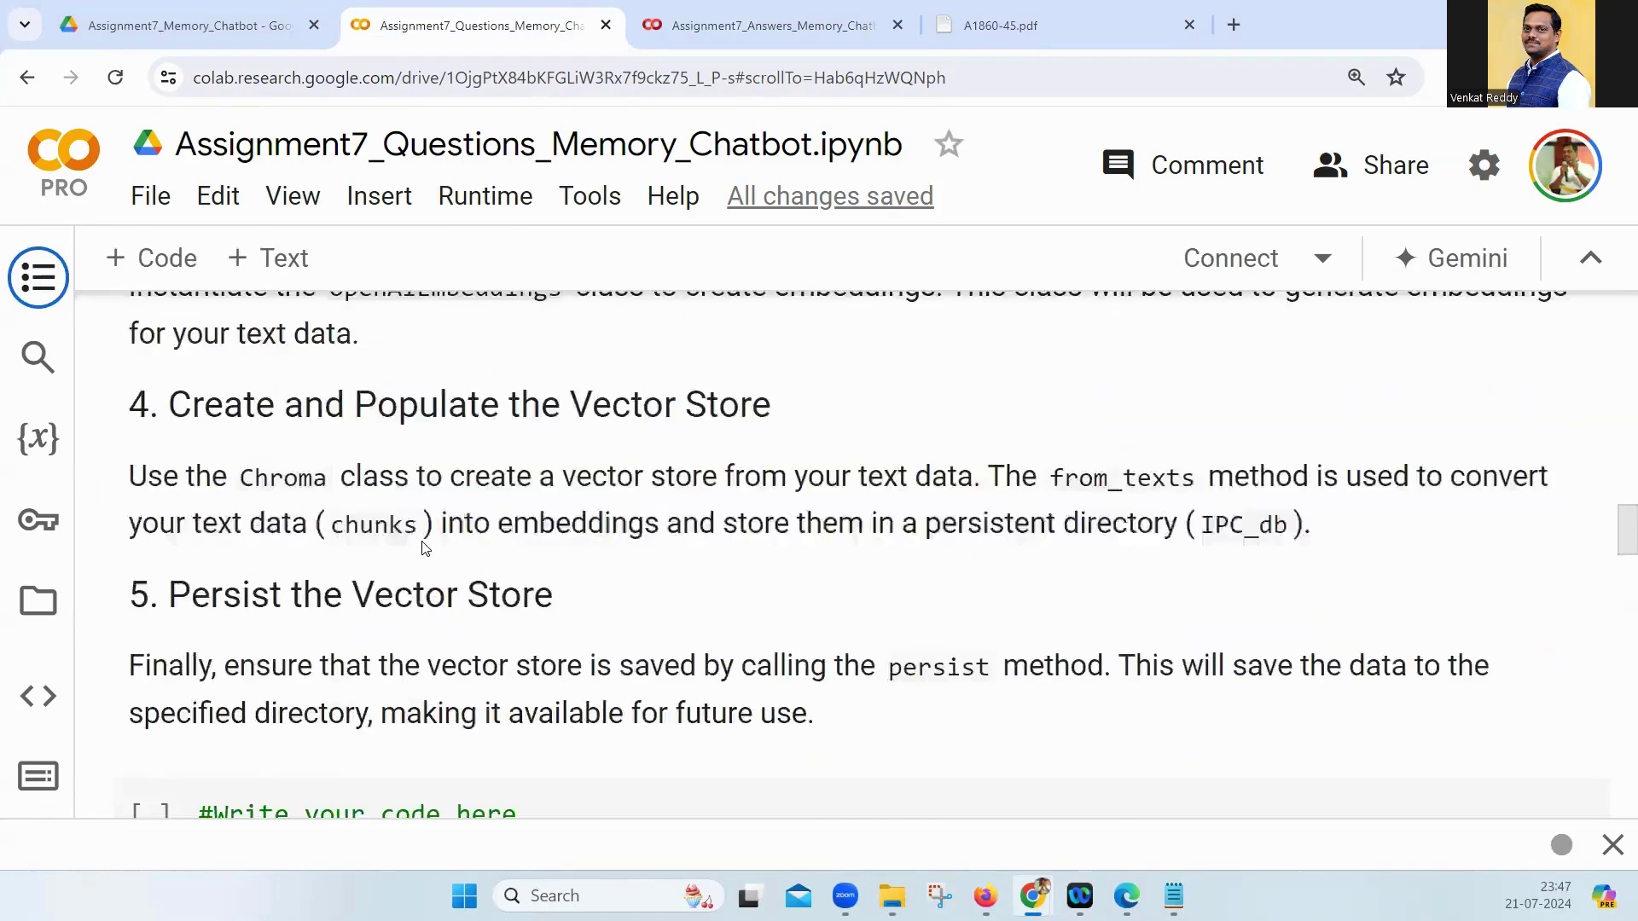
pyautogui.scroll(-1, 429, 542)
pyautogui.scroll(-3, 422, 545)
pyautogui.scroll(-1, 412, 548)
pyautogui.scroll(-1, 413, 547)
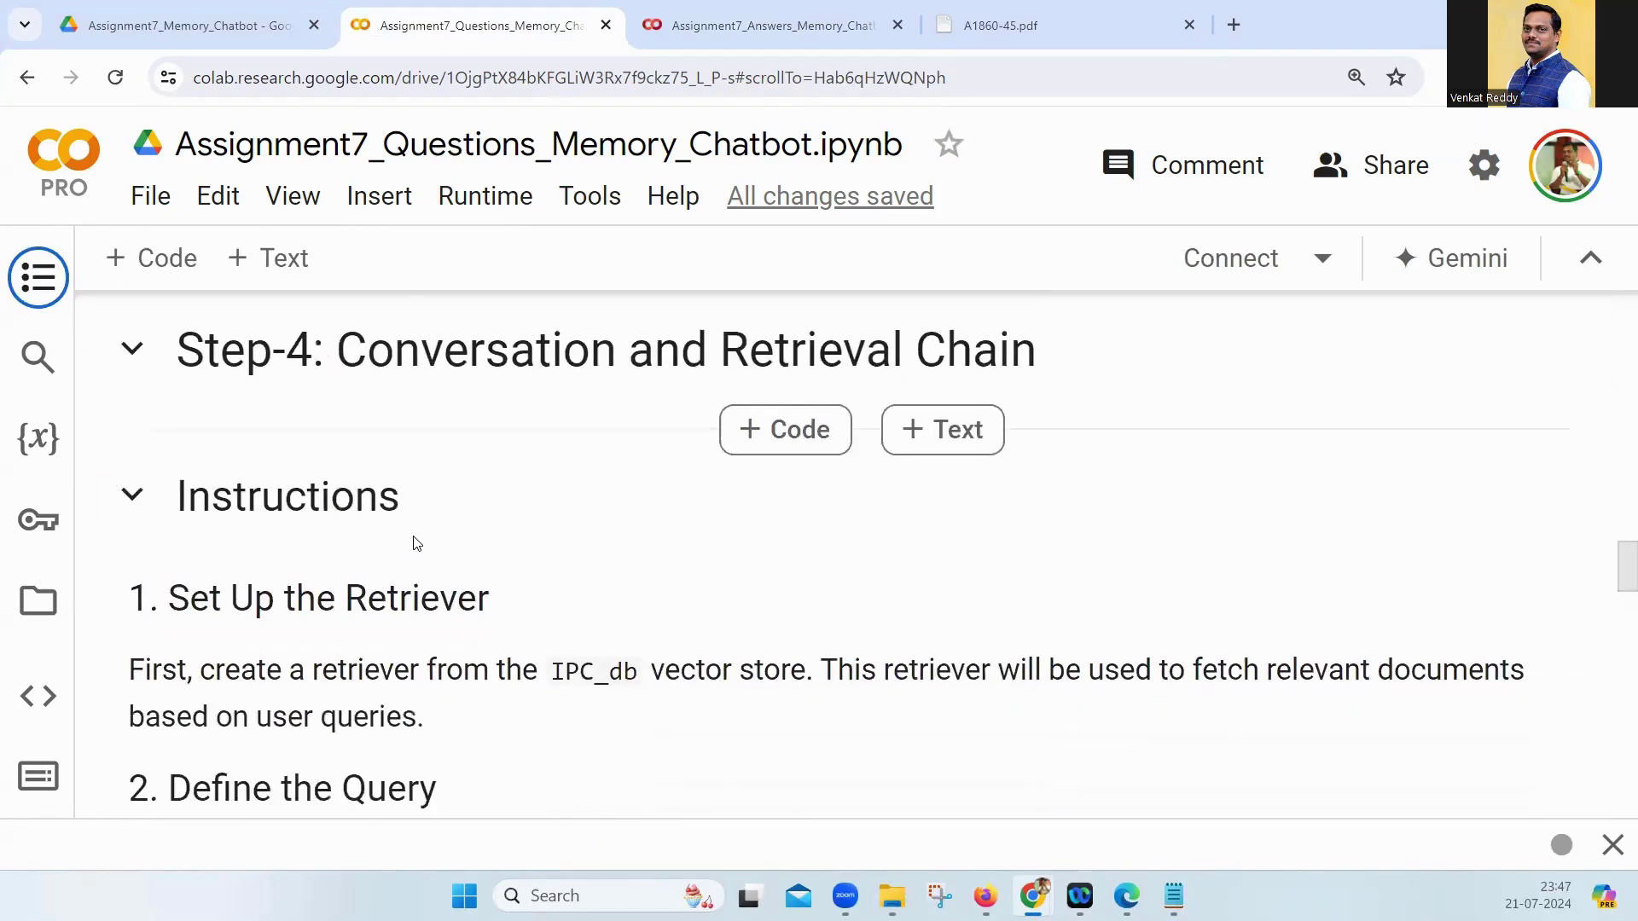
pyautogui.scroll(-1, 412, 538)
pyautogui.scroll(-1, 413, 539)
pyautogui.scroll(-1, 414, 541)
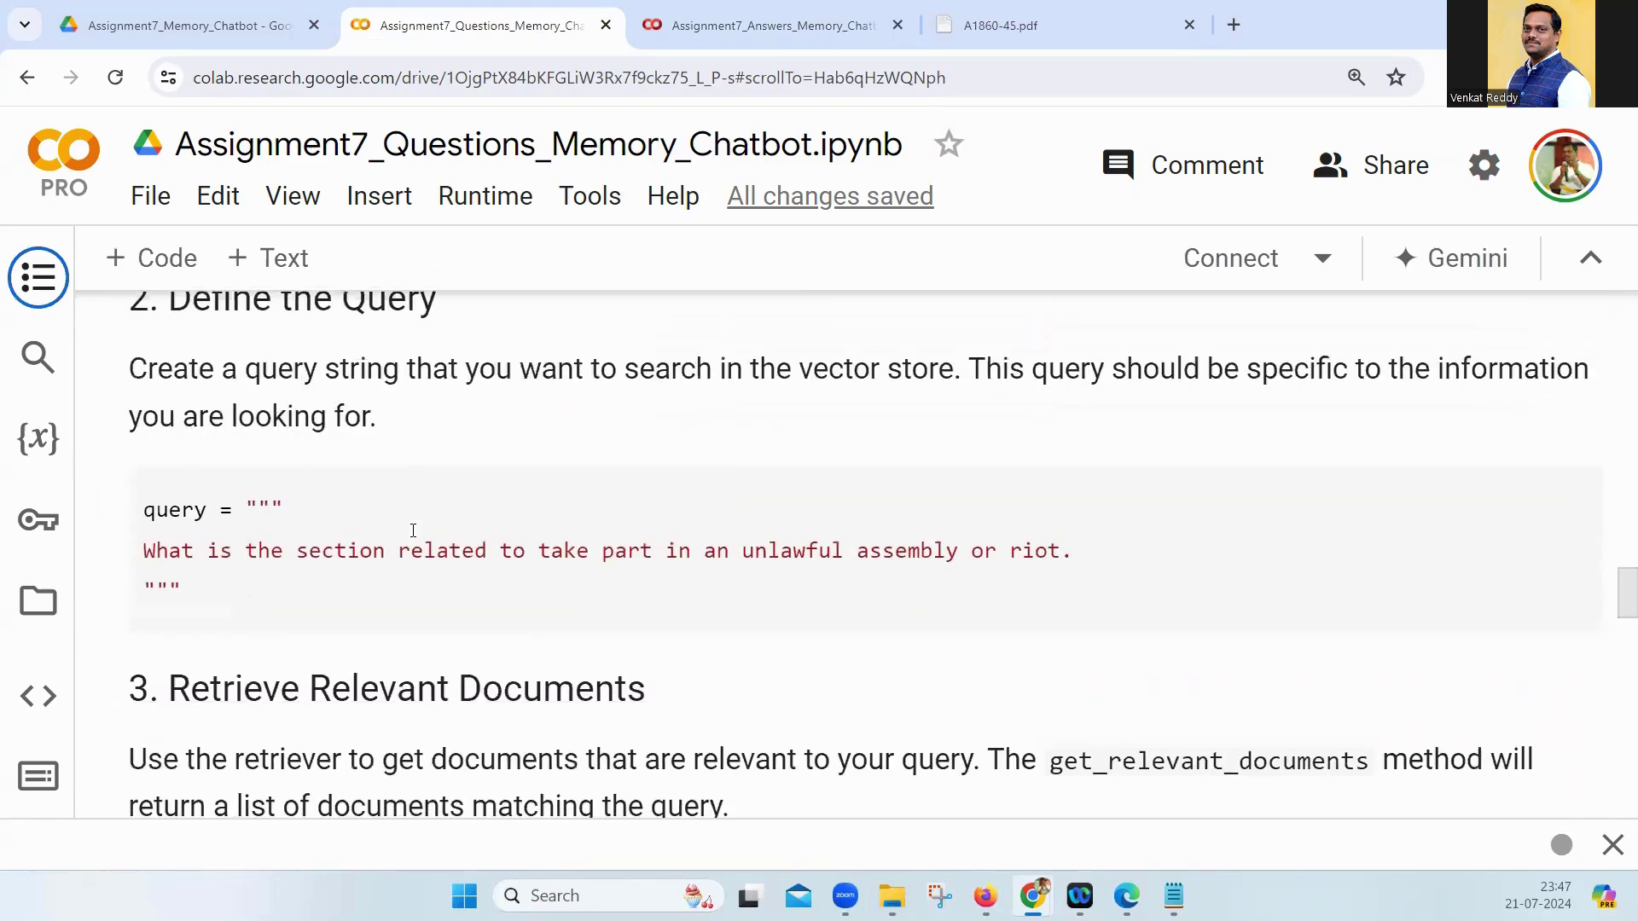
pyautogui.scroll(-3, 412, 540)
pyautogui.scroll(-1, 410, 538)
pyautogui.scroll(-3, 407, 538)
pyautogui.scroll(-1, 402, 552)
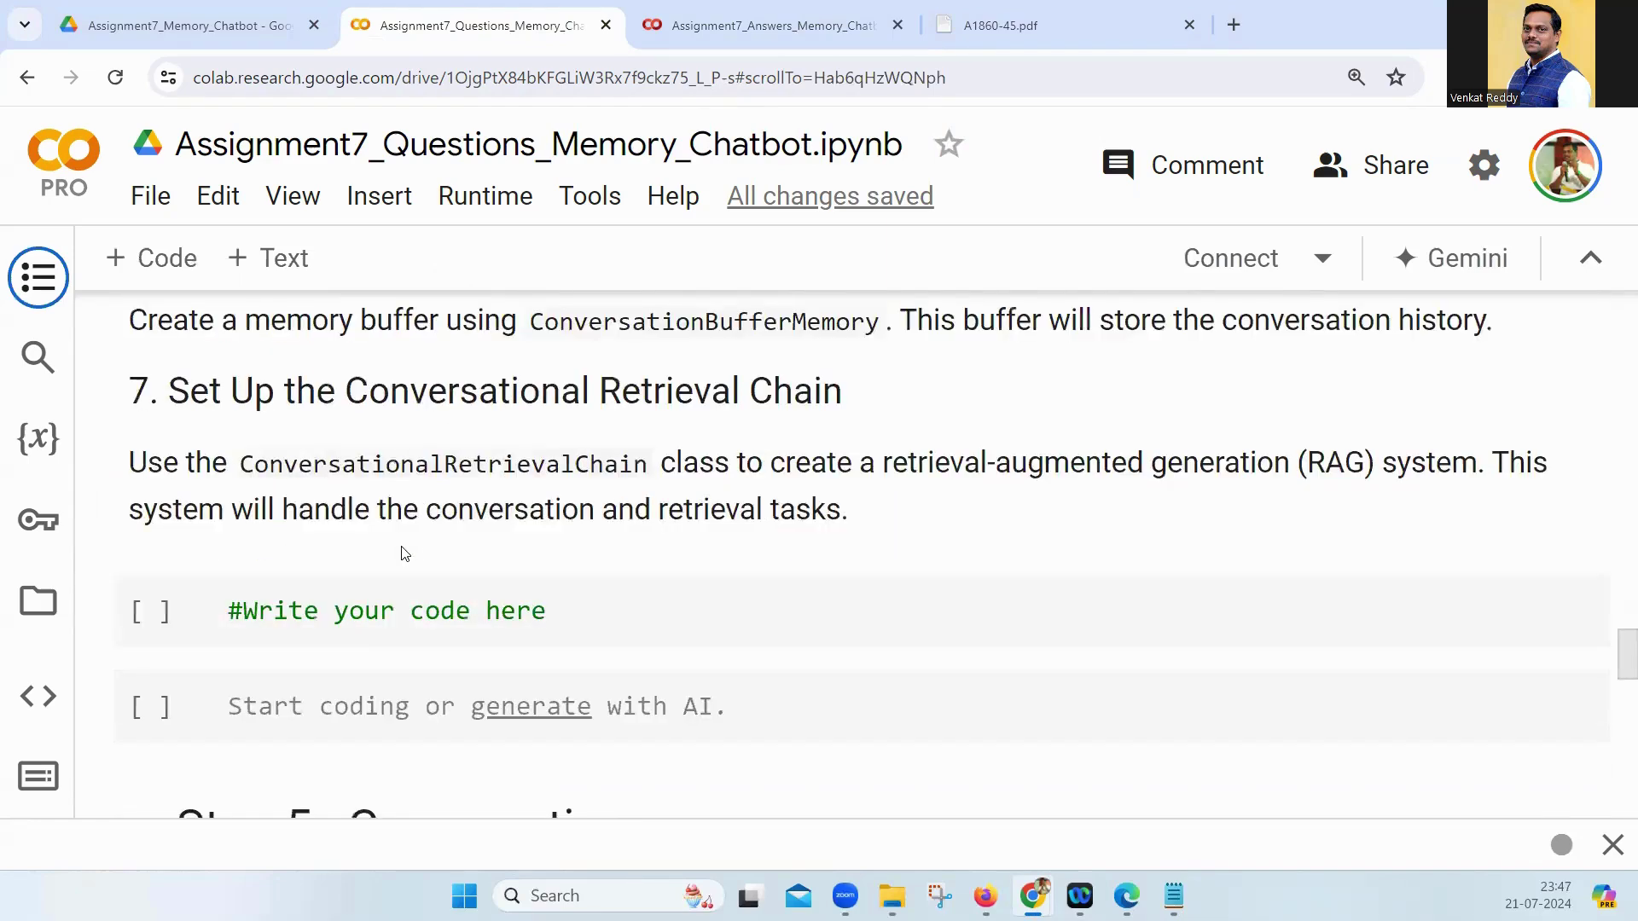
pyautogui.scroll(-3, 402, 552)
pyautogui.scroll(1, 390, 537)
pyautogui.scroll(3, 384, 525)
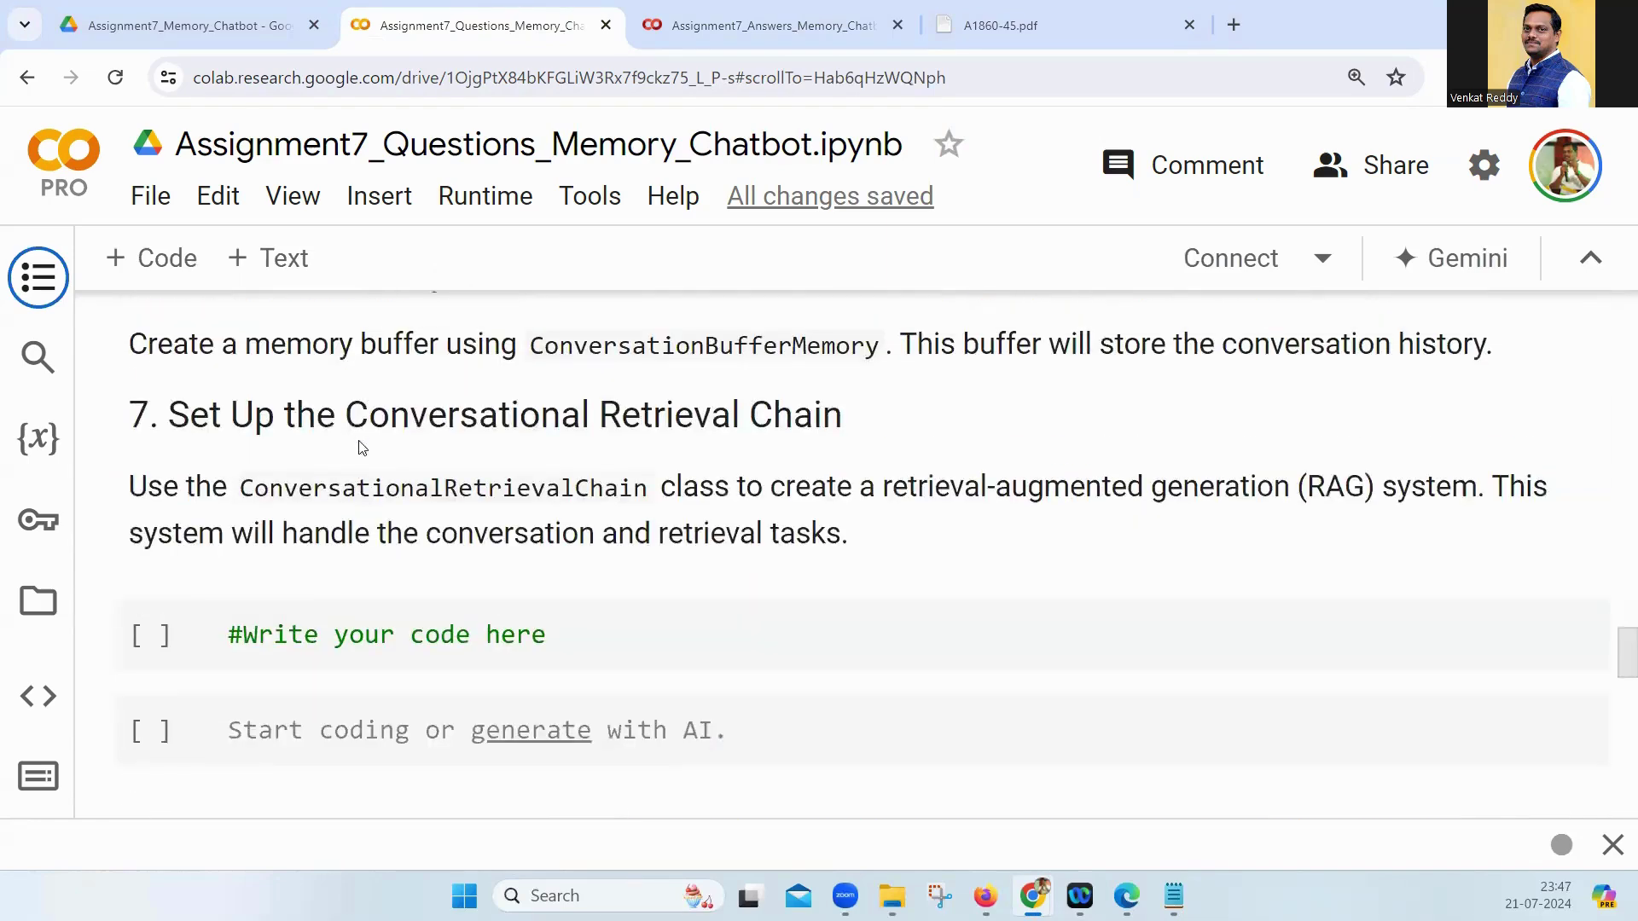
pyautogui.scroll(-3, 363, 493)
pyautogui.scroll(-1, 357, 512)
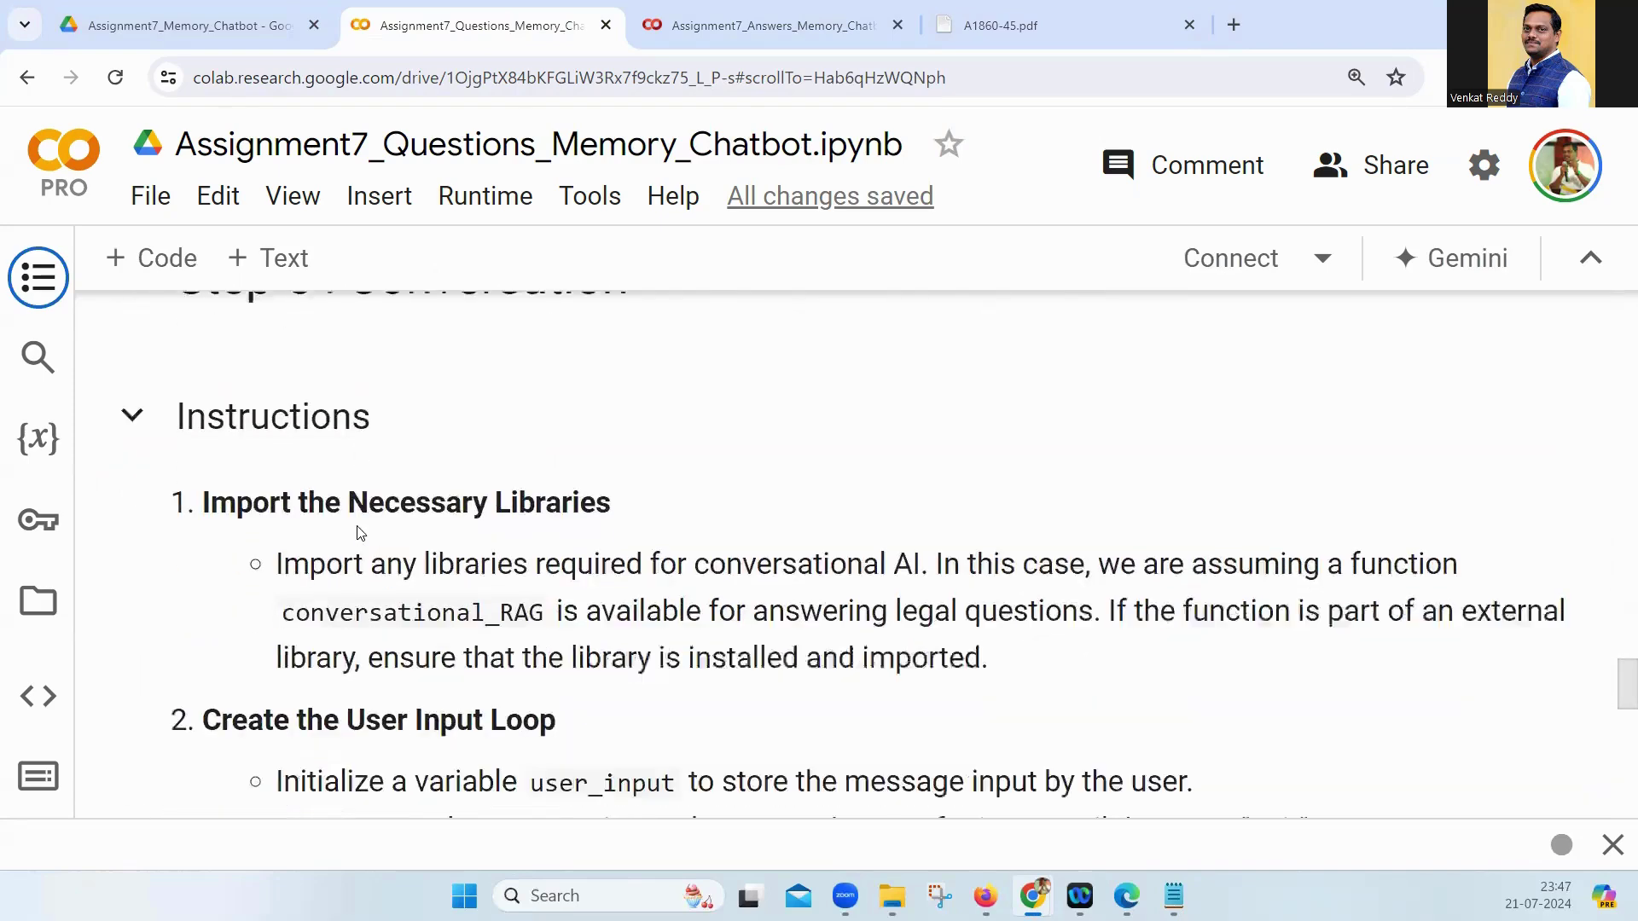
pyautogui.scroll(1, 354, 525)
pyautogui.scroll(-2, 345, 402)
pyautogui.scroll(-4, 352, 500)
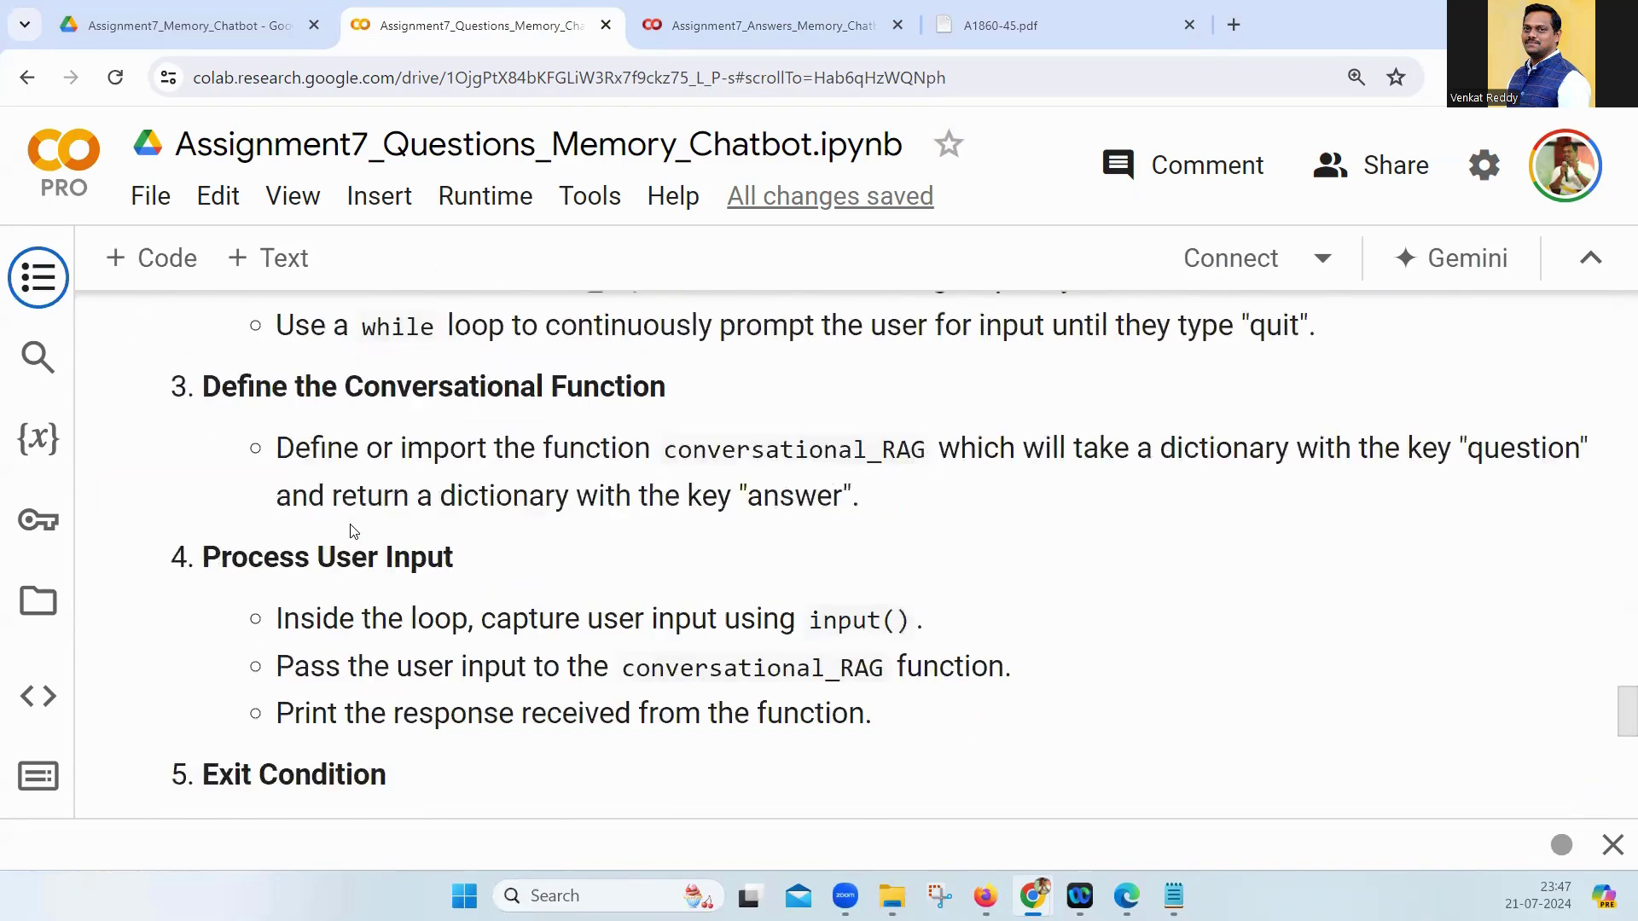
pyautogui.scroll(-3, 351, 531)
pyautogui.scroll(-2, 346, 528)
pyautogui.scroll(-1, 345, 525)
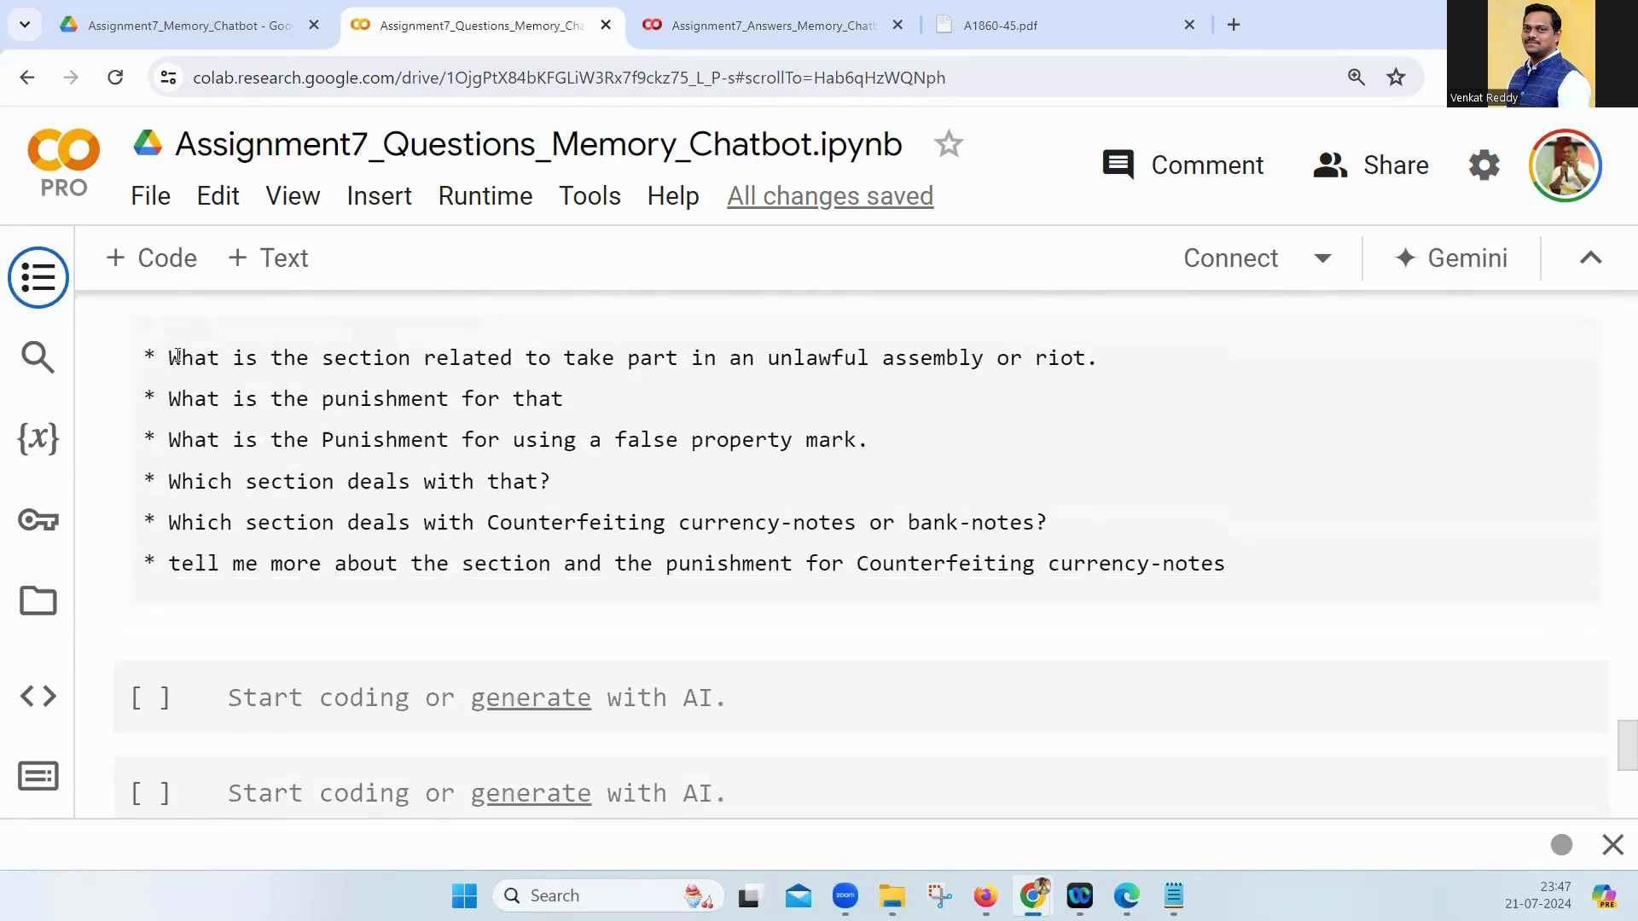
pyautogui.moveTo(175, 356); pyautogui.dragTo(1135, 555)
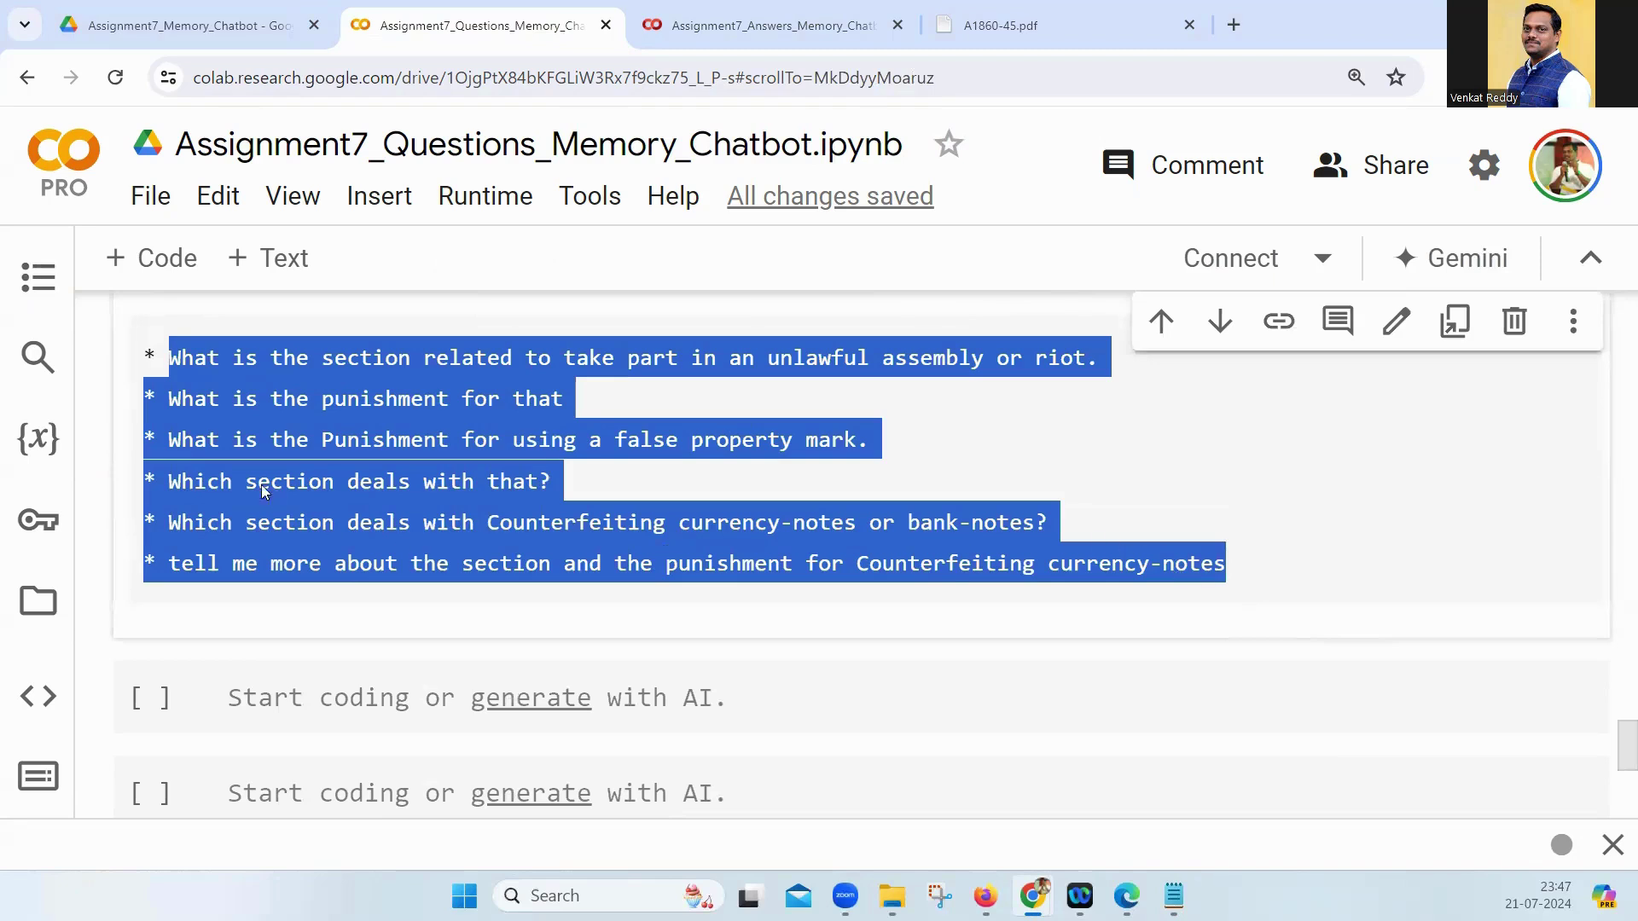
pyautogui.click(185, 564)
pyautogui.doubleClick(186, 565)
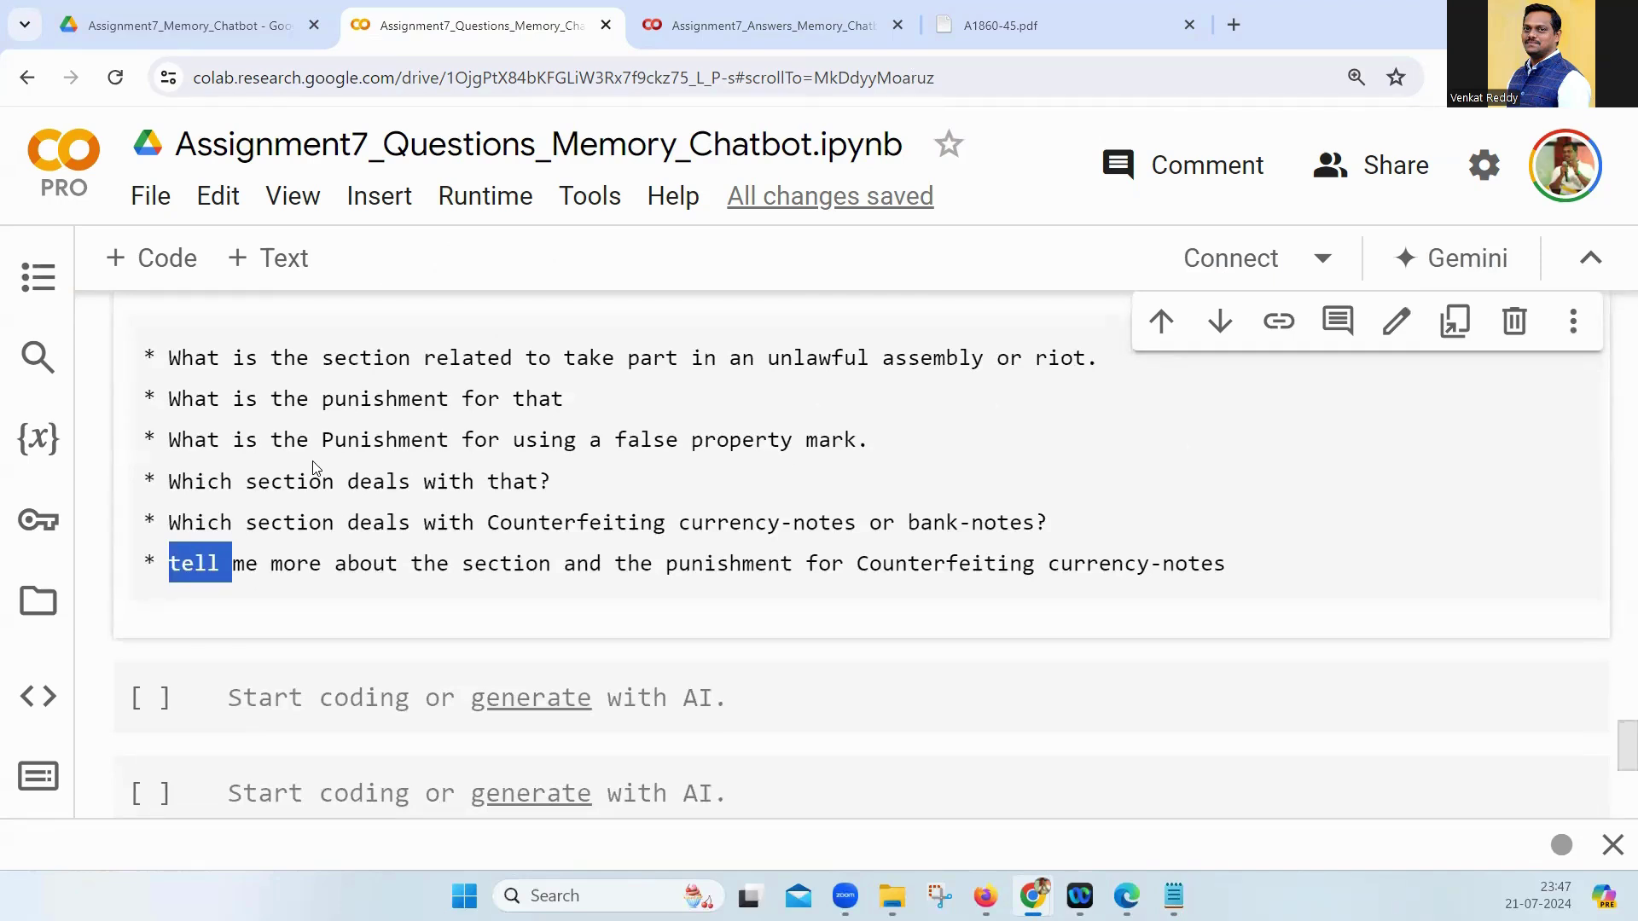
pyautogui.scroll(3, 340, 458)
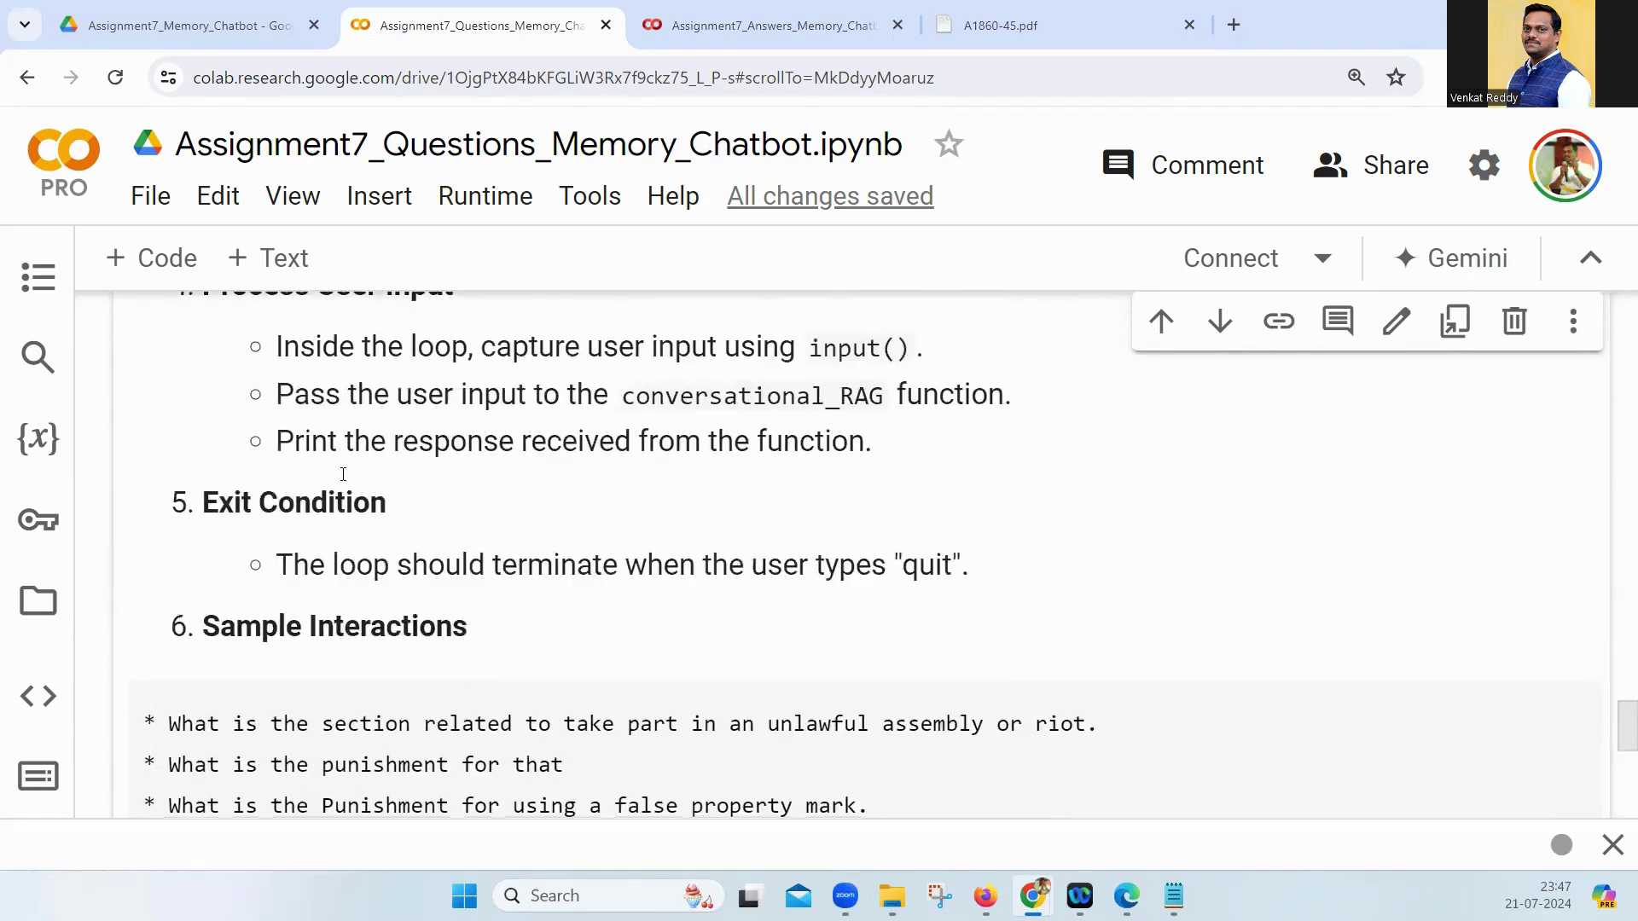
pyautogui.scroll(-2, 346, 511)
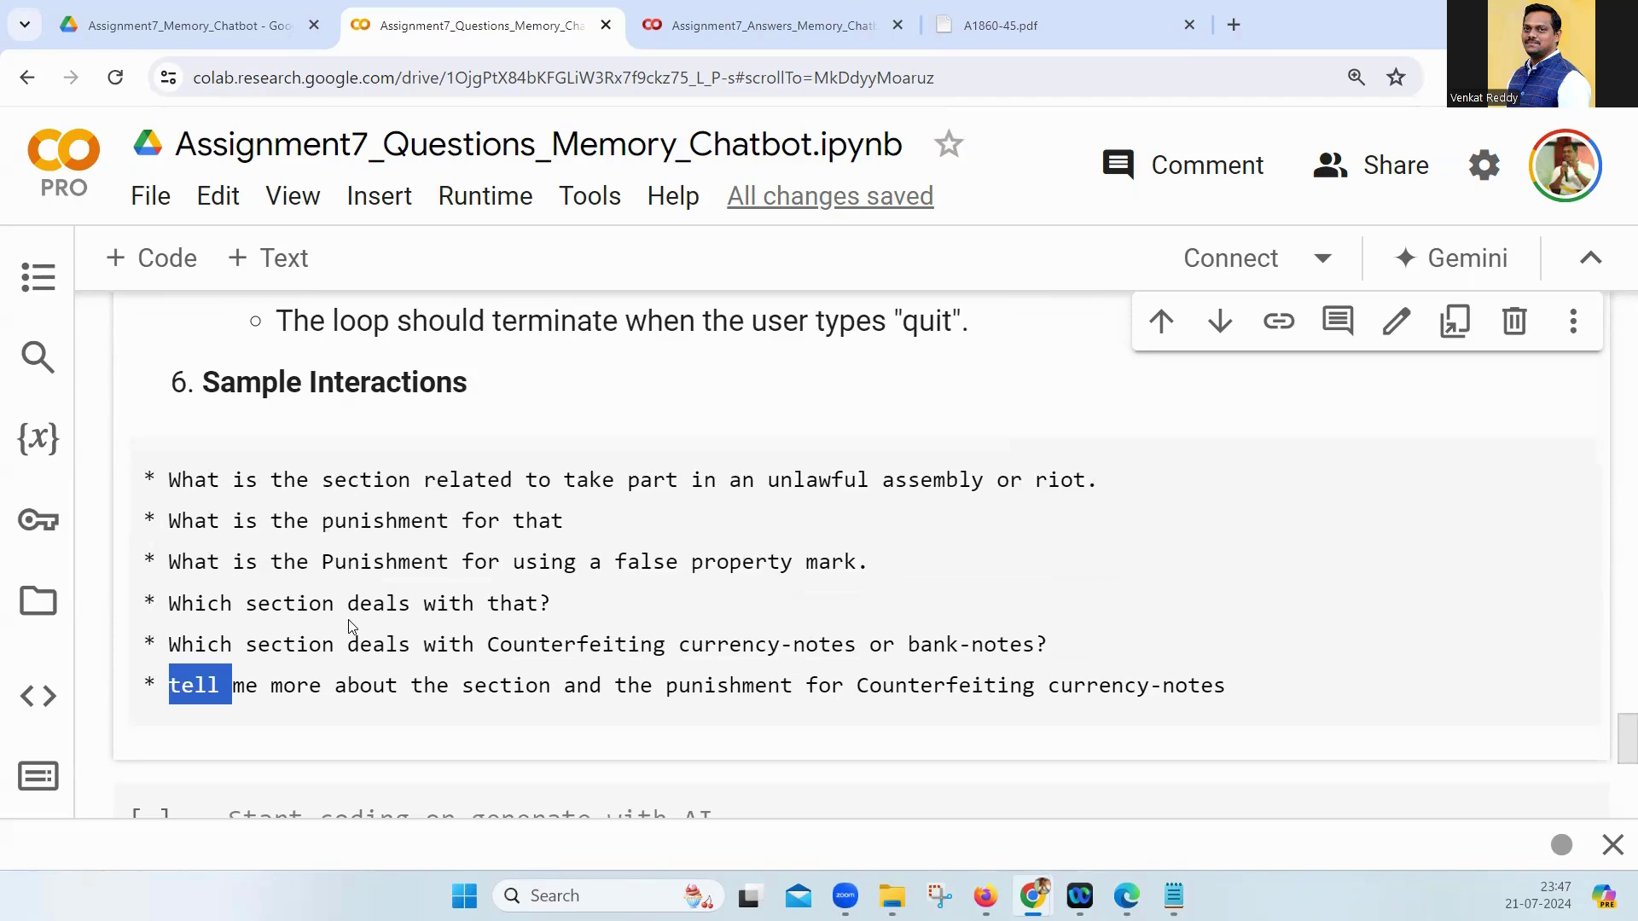
pyautogui.scroll(5, 372, 628)
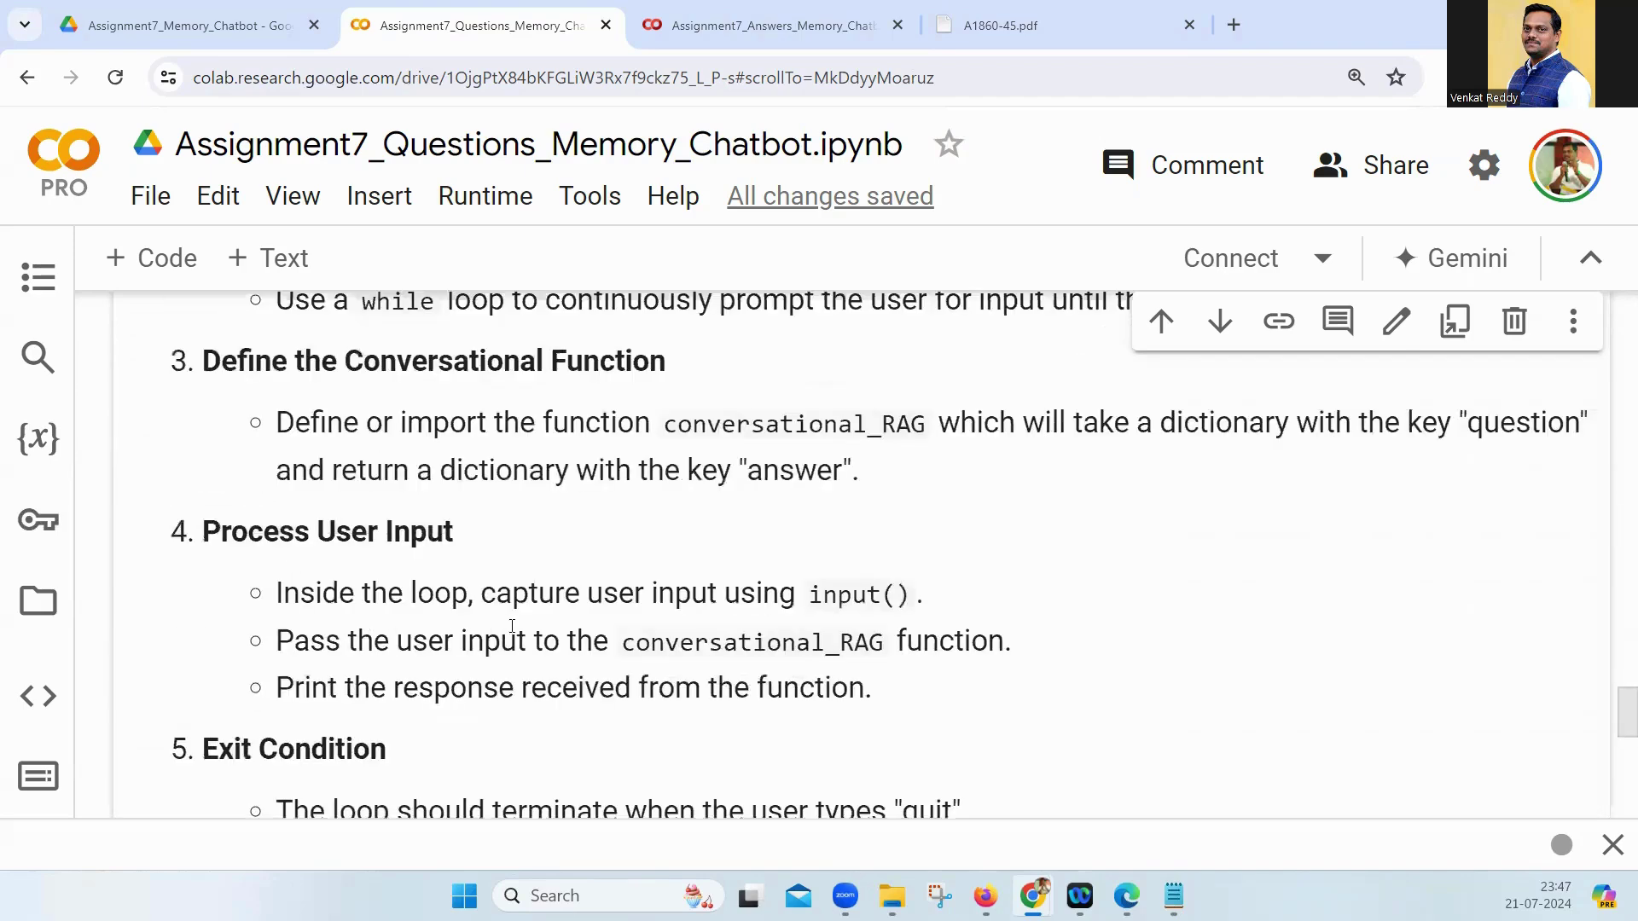
pyautogui.scroll(-5, 518, 633)
pyautogui.scroll(-2, 519, 633)
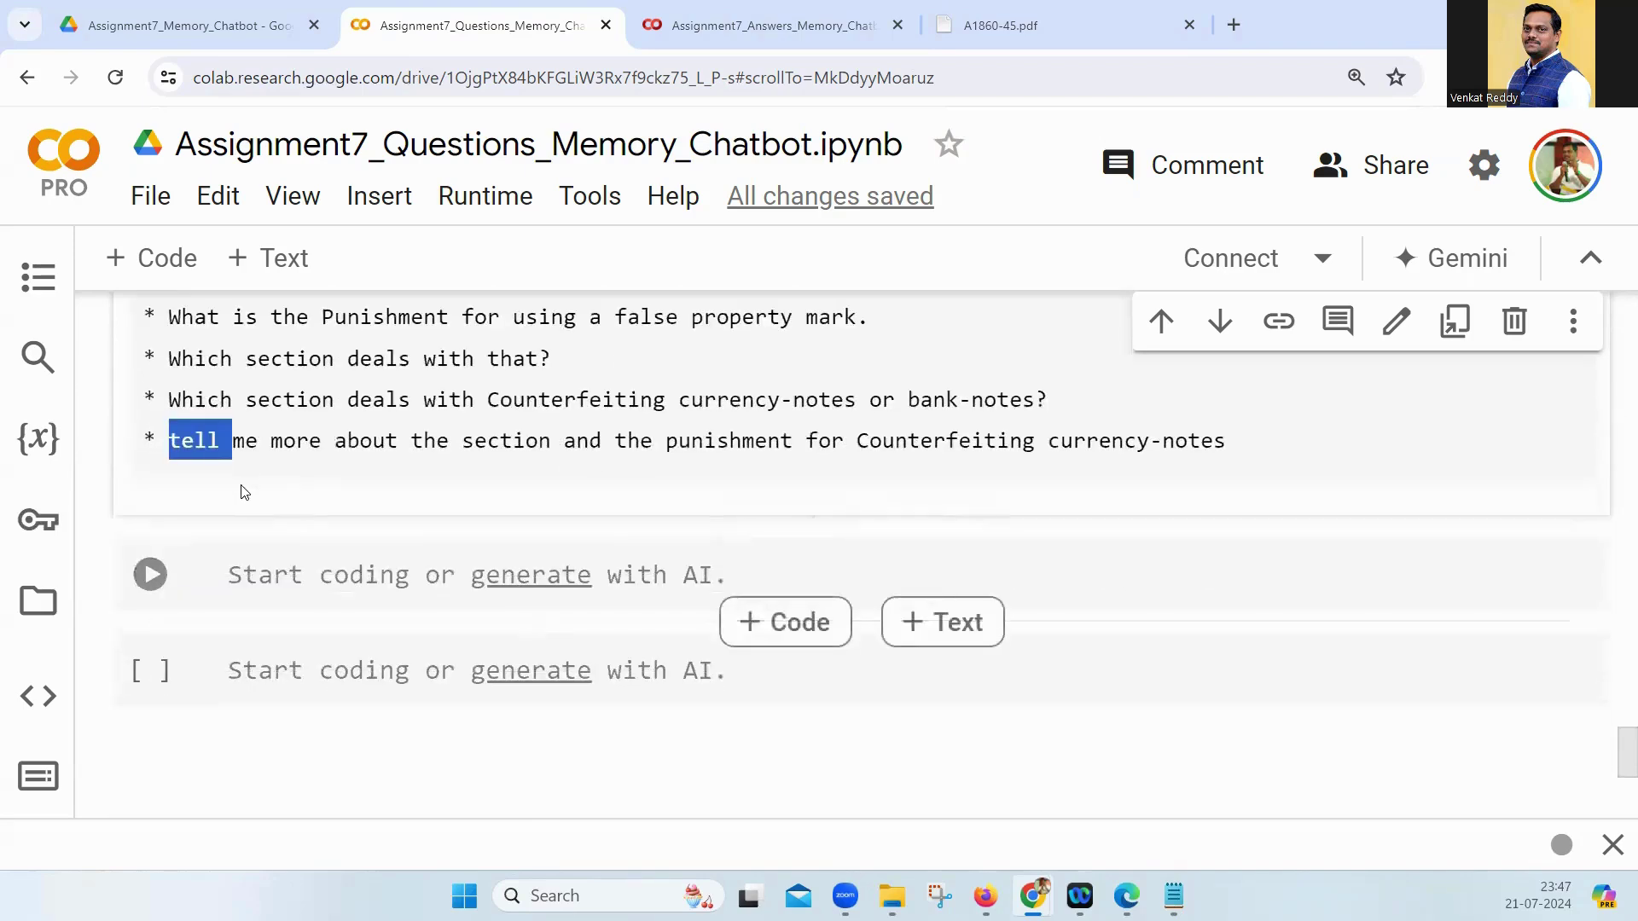
pyautogui.scroll(1, 203, 431)
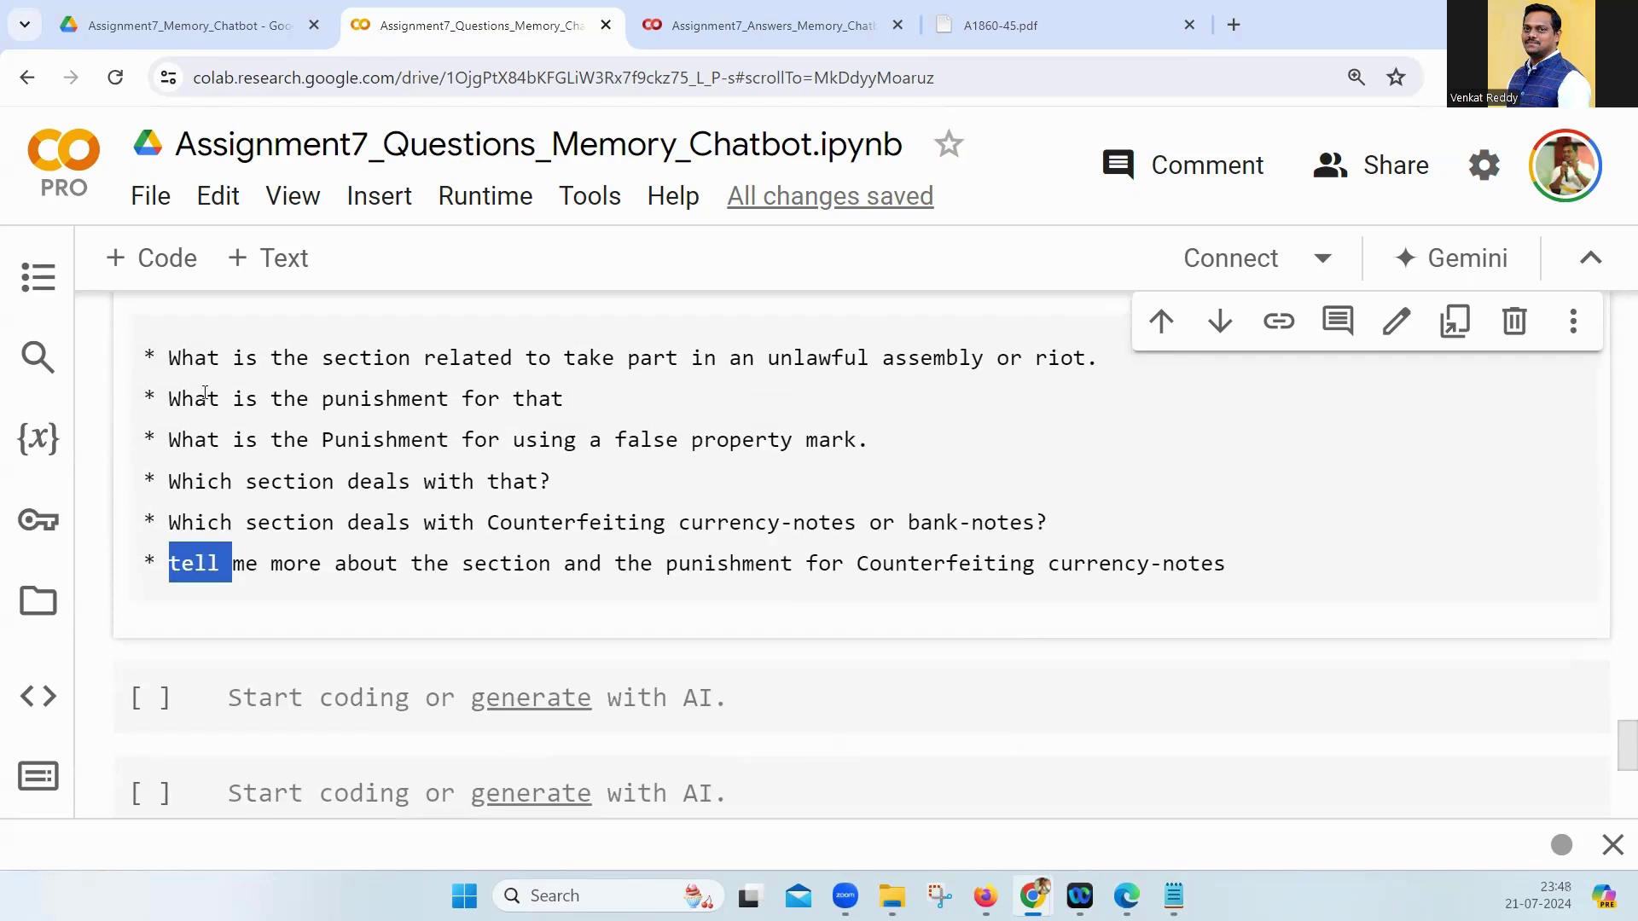
pyautogui.scroll(5, 205, 407)
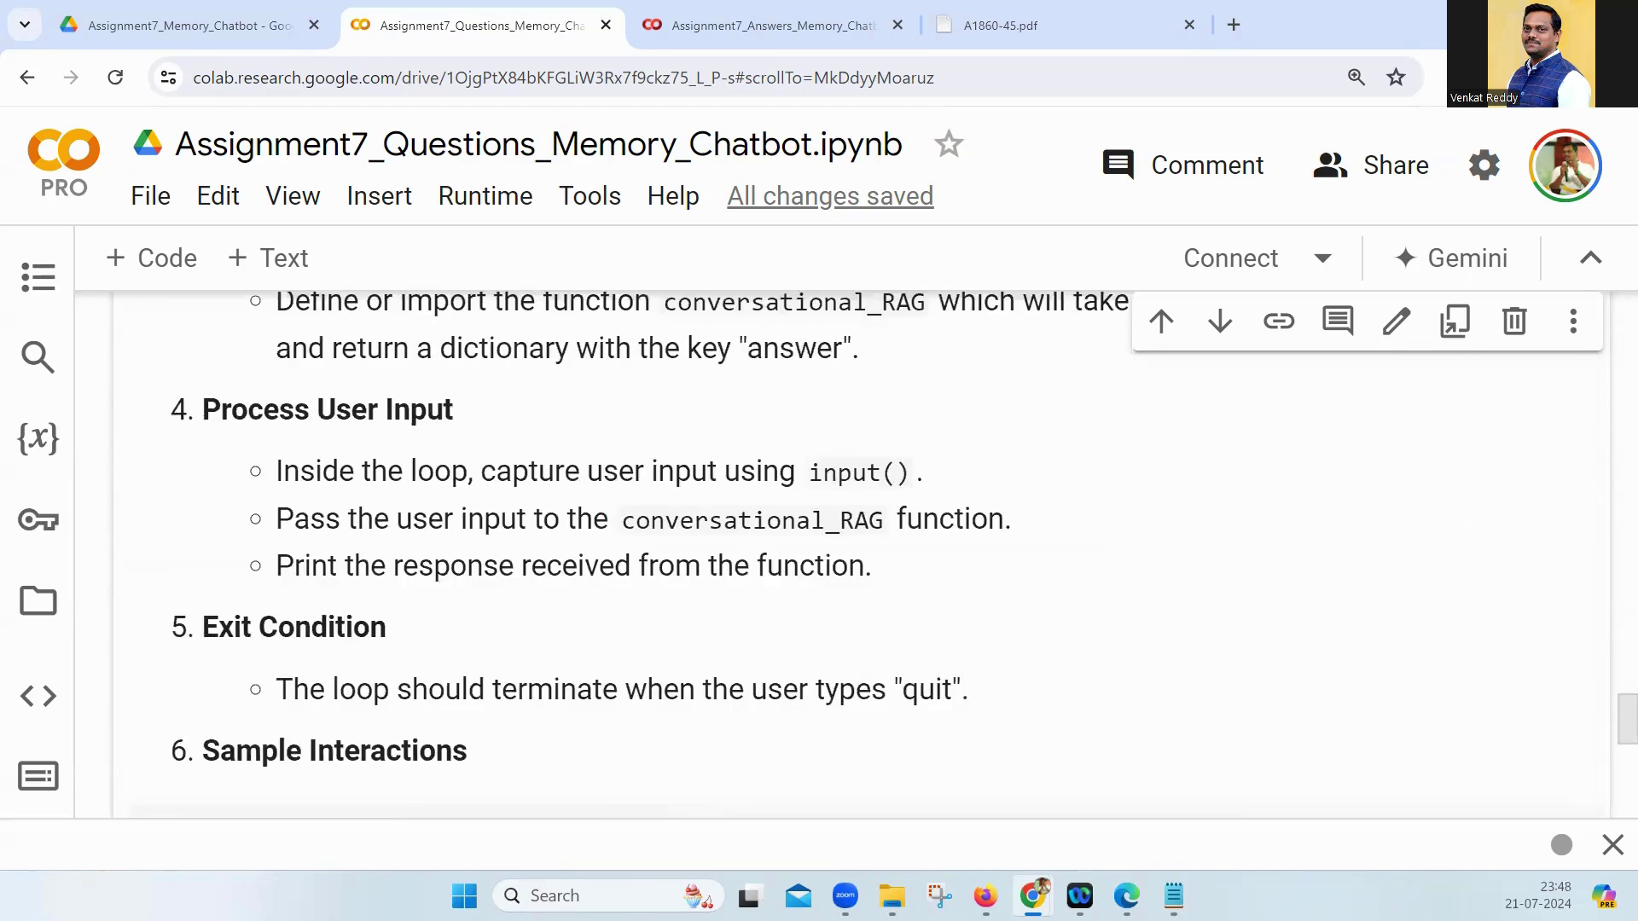